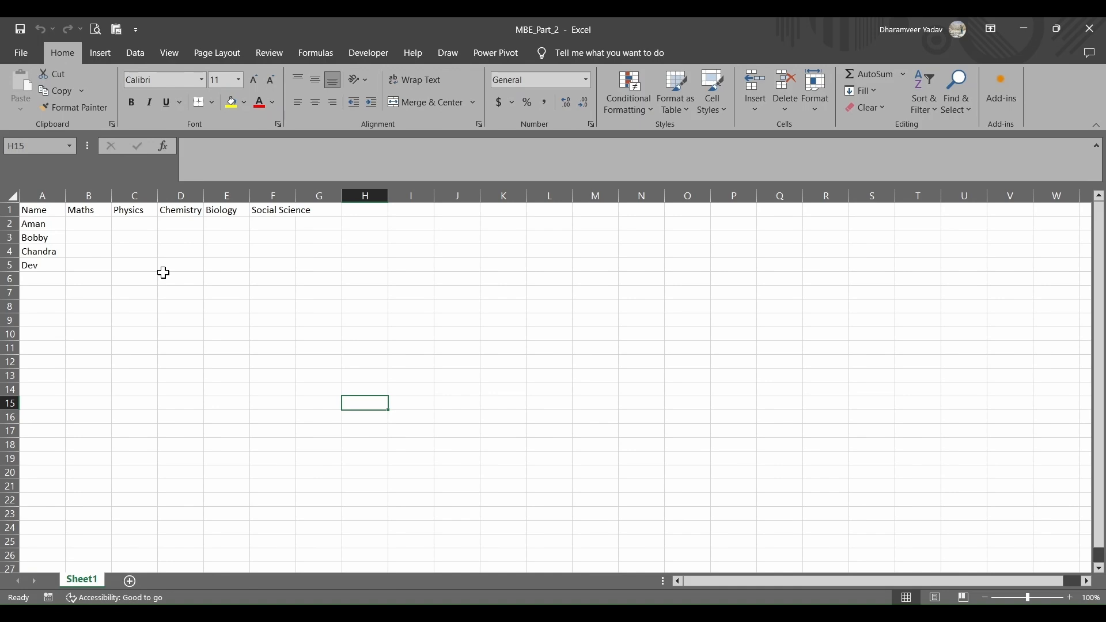
# Collapse the expanded formula bar to a single line and select cell B2 under the Maths heading
pyautogui.click(1098, 146)
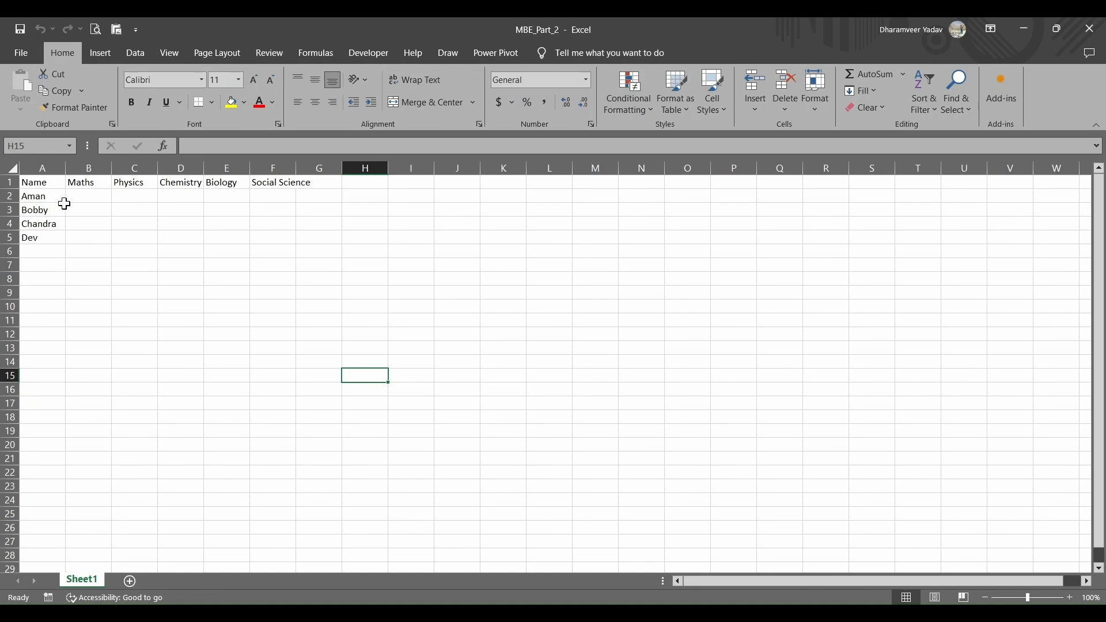
pyautogui.click(80, 199)
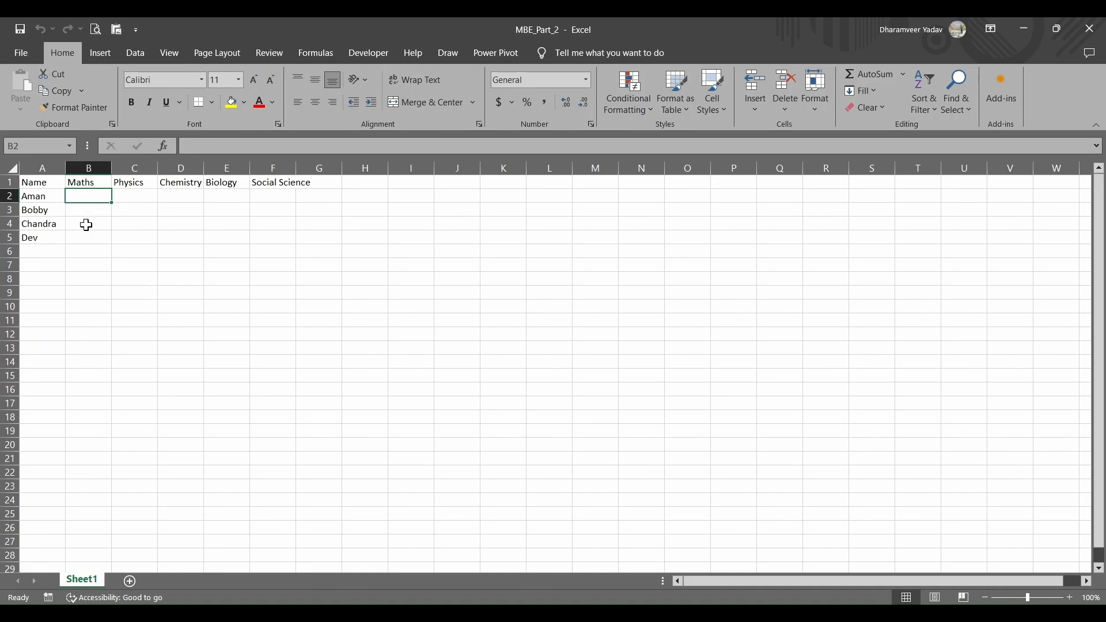
pyautogui.click(90, 255)
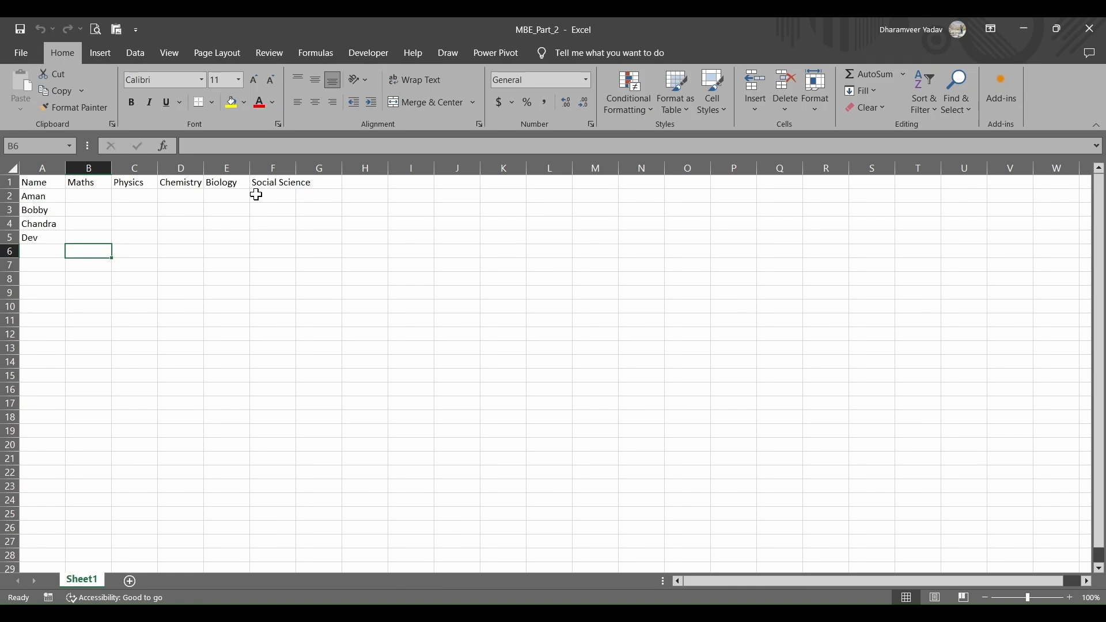
pyautogui.click(262, 290)
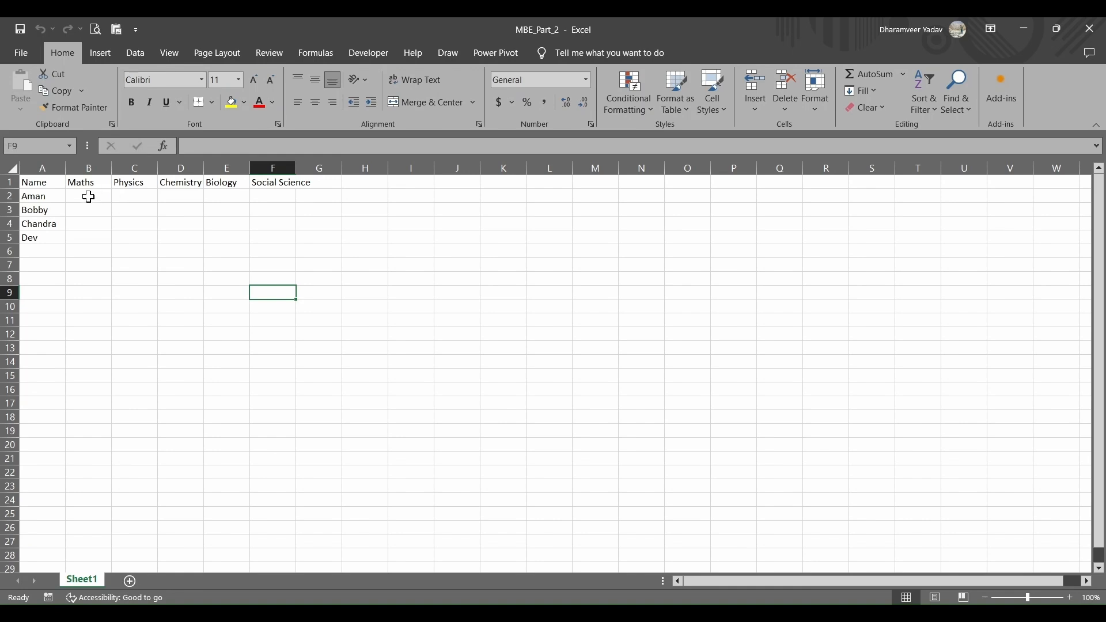
pyautogui.click(88, 197)
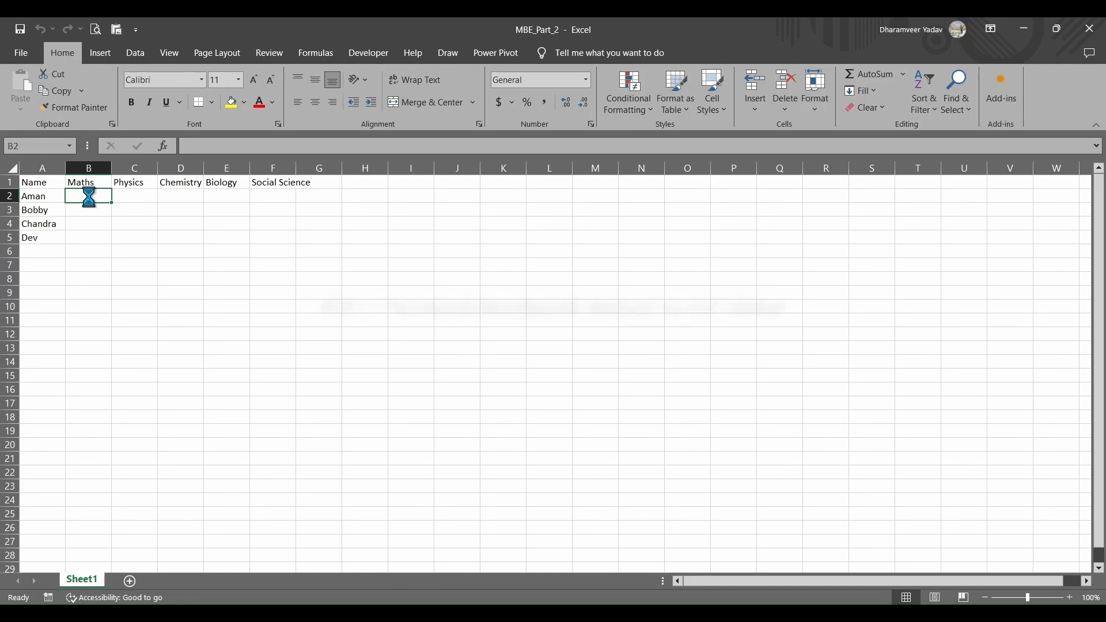
# Enlarge the worksheet display to 200% zoom, keeping the table starting at cell A1 in view
pyautogui.keyDown('ctrl'); pyautogui.scroll(3, 89, 197); pyautogui.keyUp('ctrl')
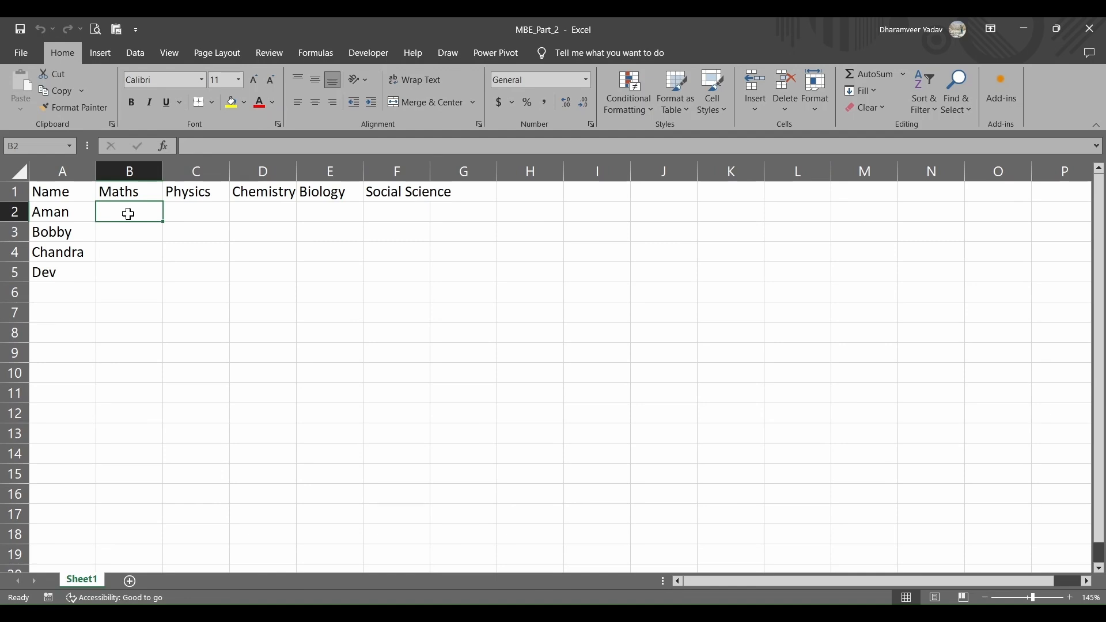
pyautogui.click(142, 256)
pyautogui.click(124, 228)
pyautogui.click(120, 213)
pyautogui.keyDown('ctrl'); pyautogui.scroll(1, 120, 214); pyautogui.keyUp('ctrl')
pyautogui.click(950, 520)
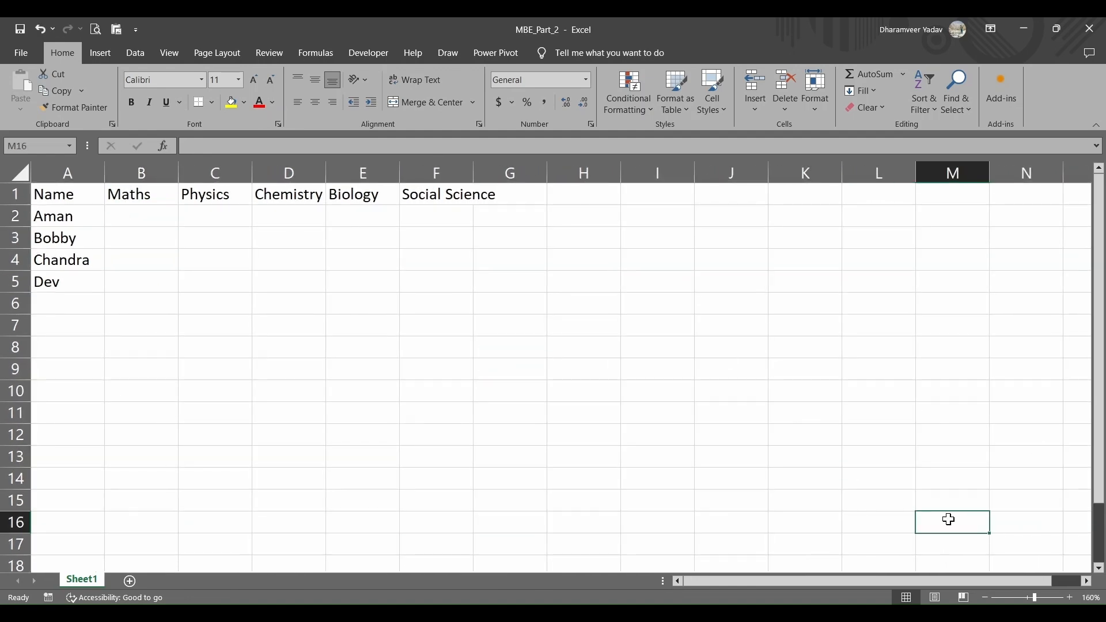
pyautogui.keyDown('ctrl'); pyautogui.scroll(5, 950, 520); pyautogui.keyUp('ctrl')
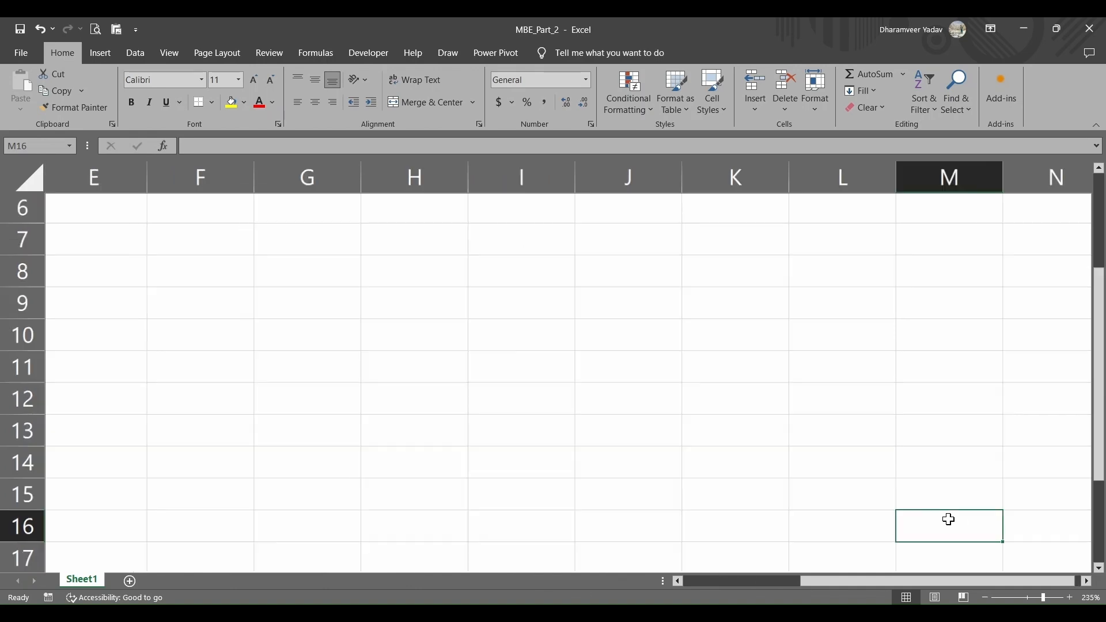
pyautogui.keyDown('ctrl'); pyautogui.scroll(-5, 949, 520); pyautogui.keyUp('ctrl')
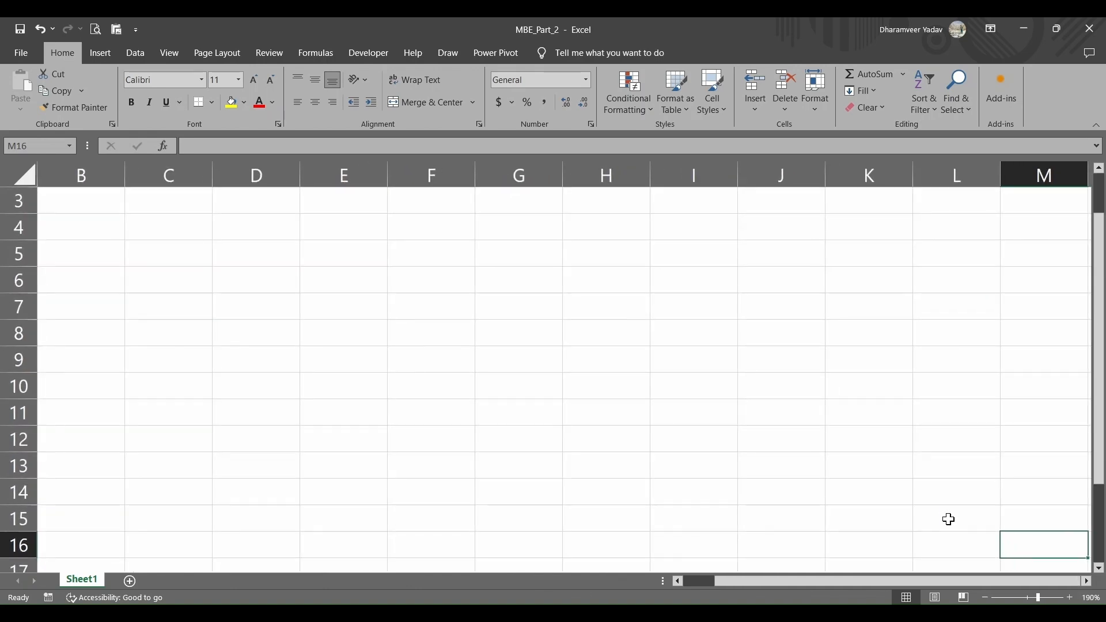
pyautogui.click(75, 196)
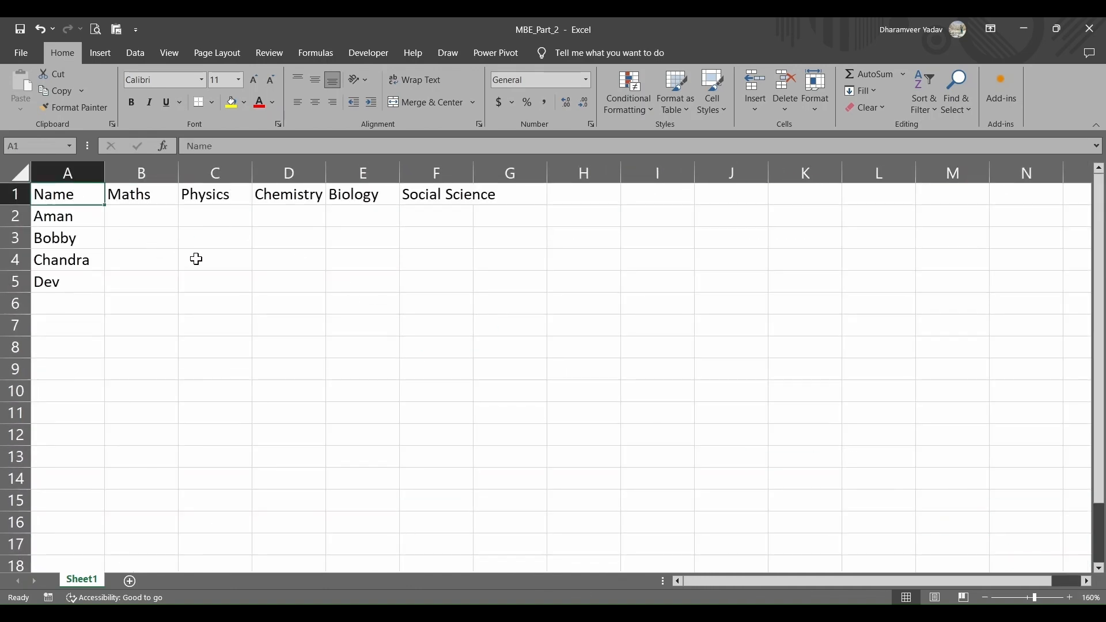
pyautogui.keyDown('ctrl'); pyautogui.scroll(1, 196, 259); pyautogui.keyUp('ctrl')
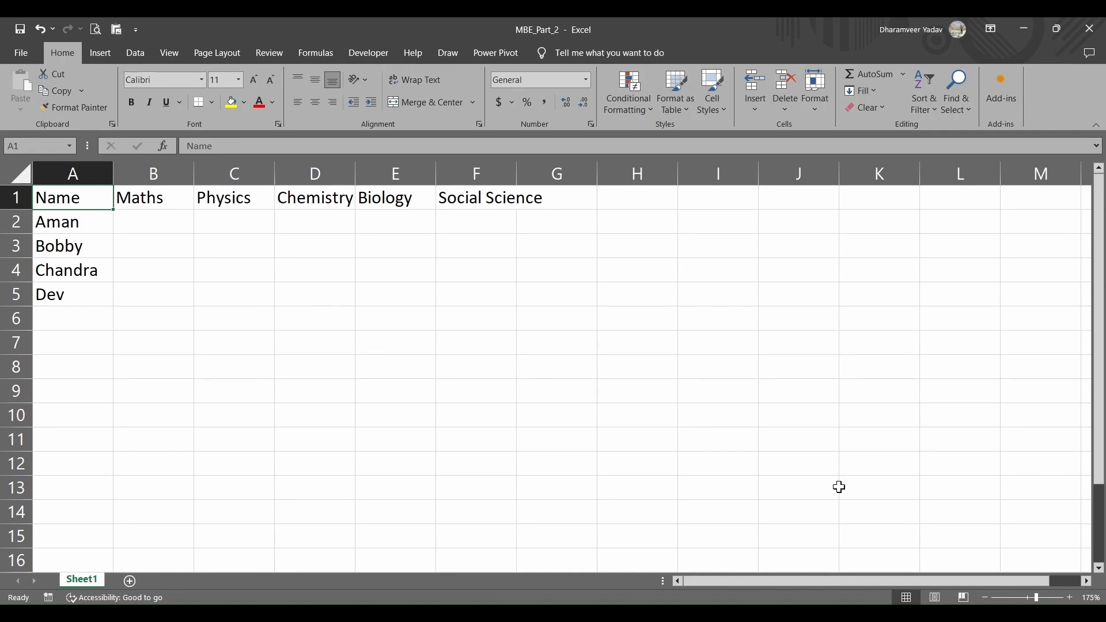
pyautogui.click(986, 598)
pyautogui.click(1071, 598)
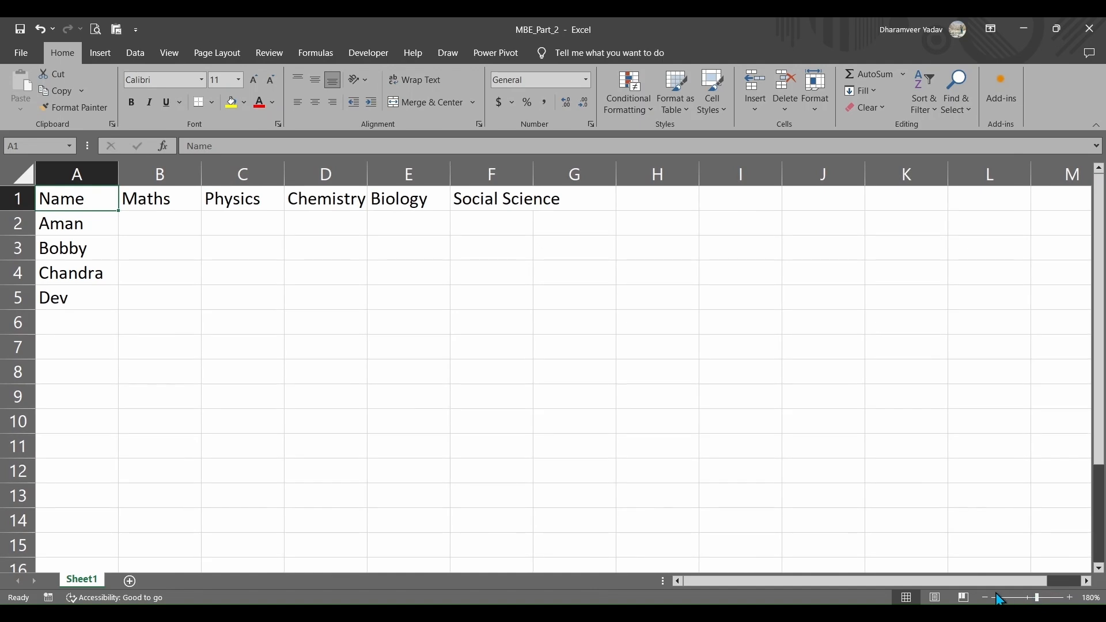
pyautogui.click(1071, 598)
pyautogui.click(1070, 599)
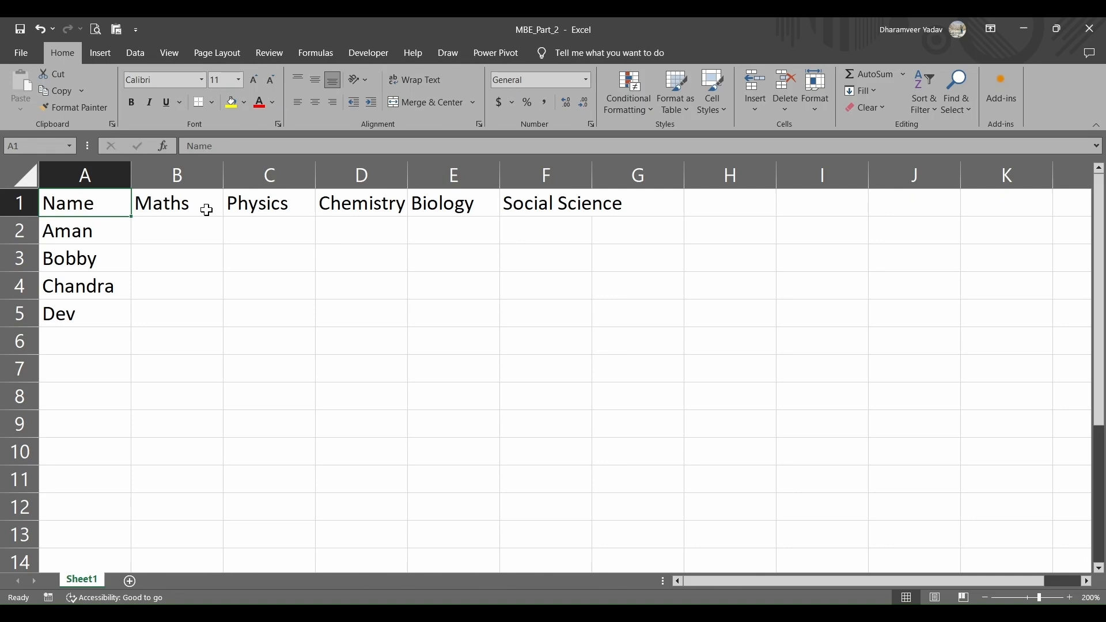
# Manually narrow column B to about the width of the Maths heading, and widen it again
pyautogui.click(196, 336)
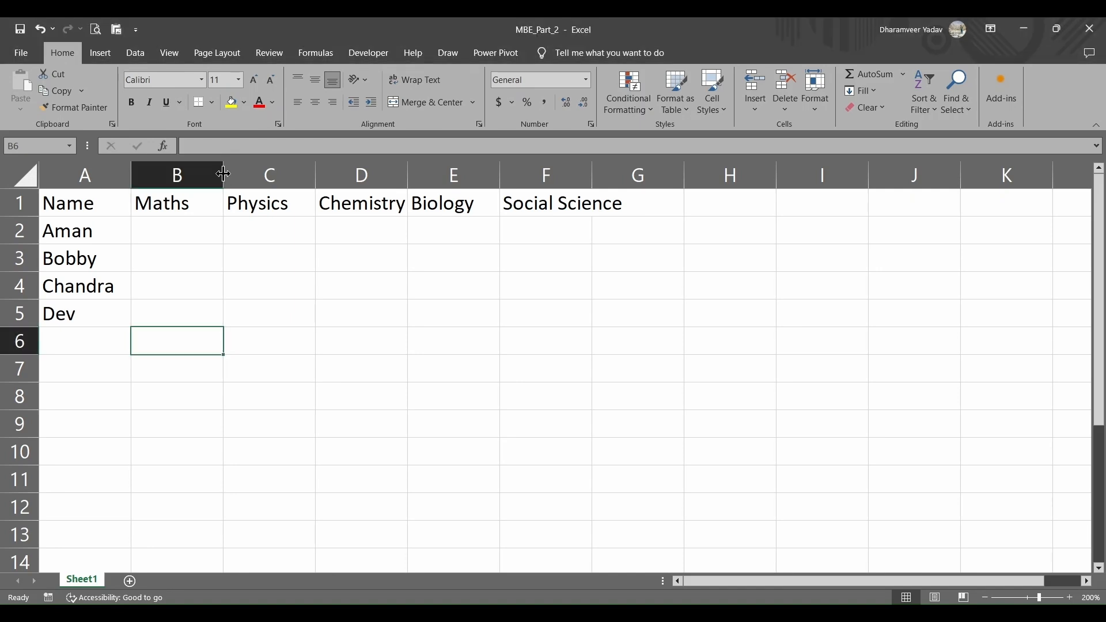
pyautogui.moveTo(223, 174); pyautogui.dragTo(190, 183)
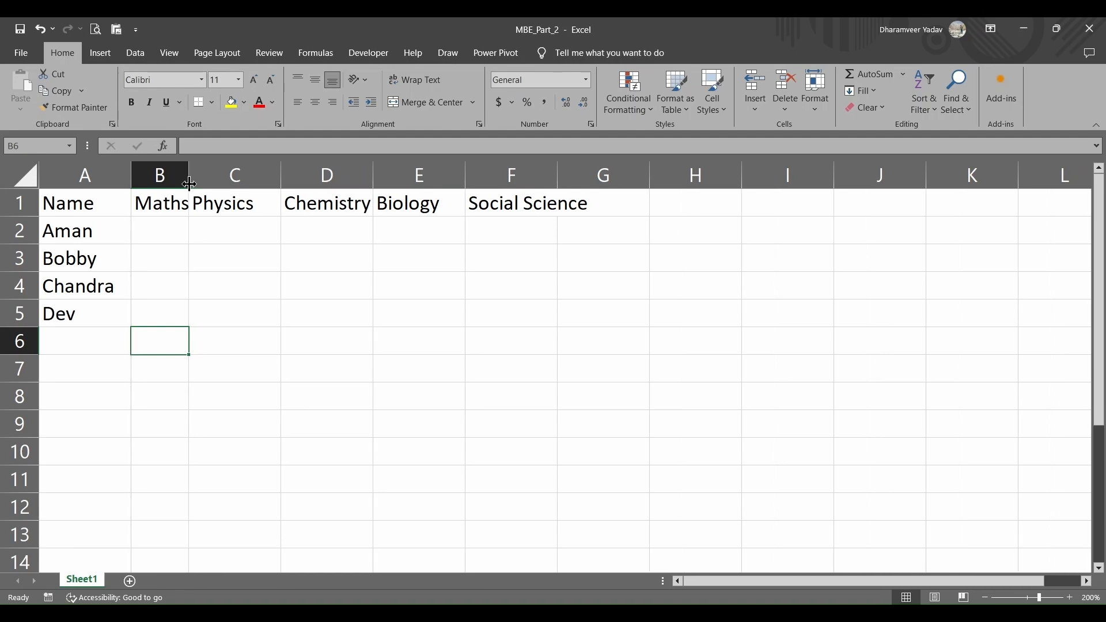
pyautogui.moveTo(189, 184); pyautogui.dragTo(238, 177)
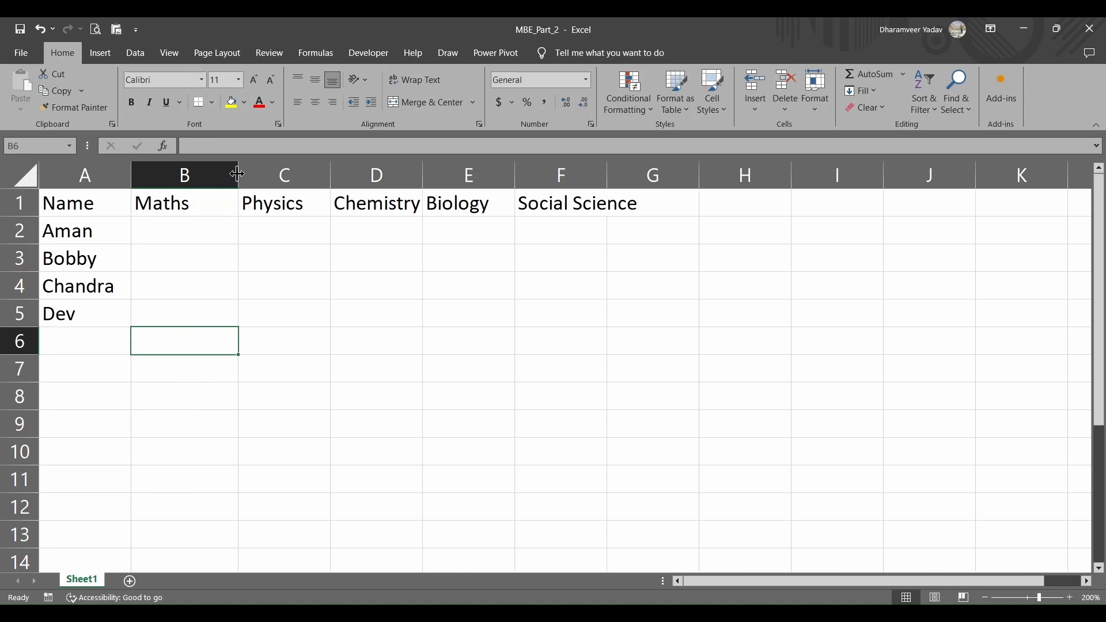
# AutoFit the widths of columns B through F to their headings, from Maths to Social Science
pyautogui.doubleClick(238, 174)
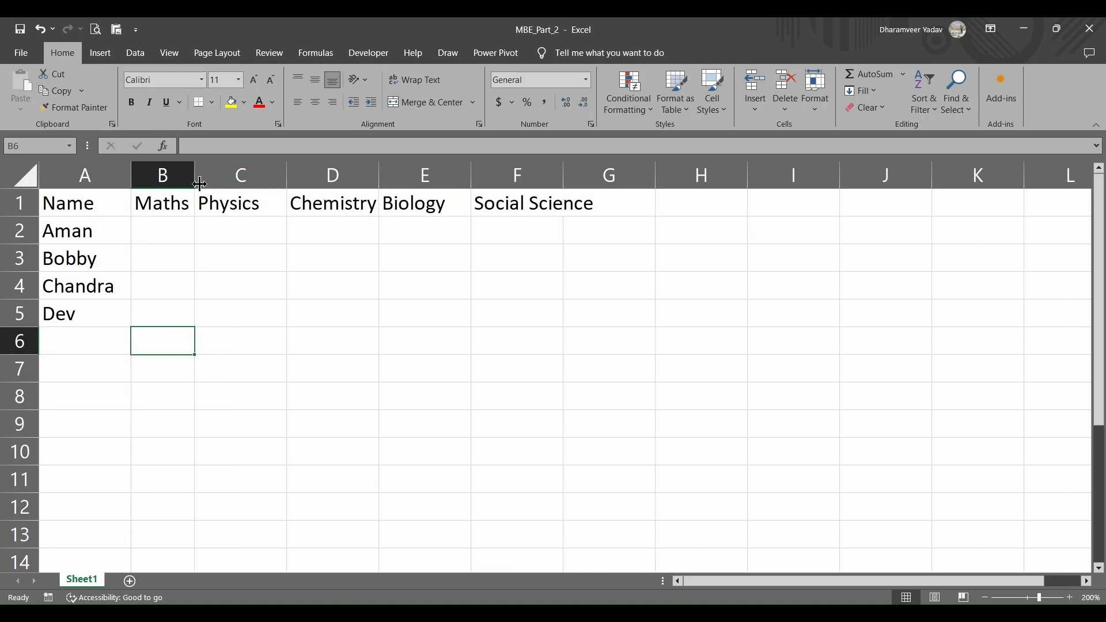
pyautogui.click(183, 224)
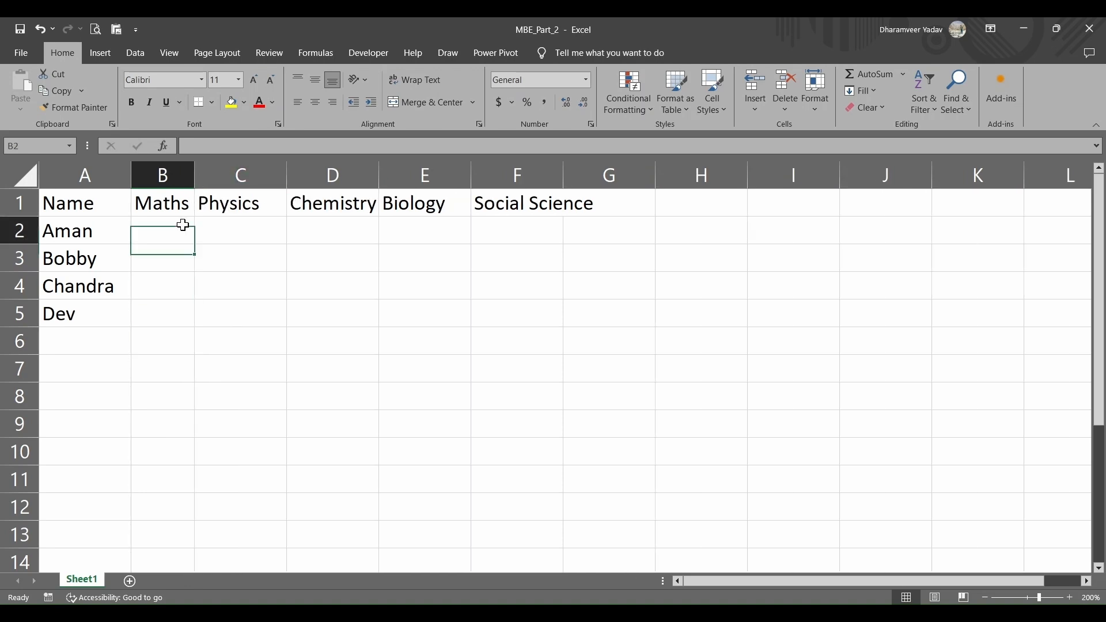
pyautogui.doubleClick(282, 173)
pyautogui.doubleClick(358, 173)
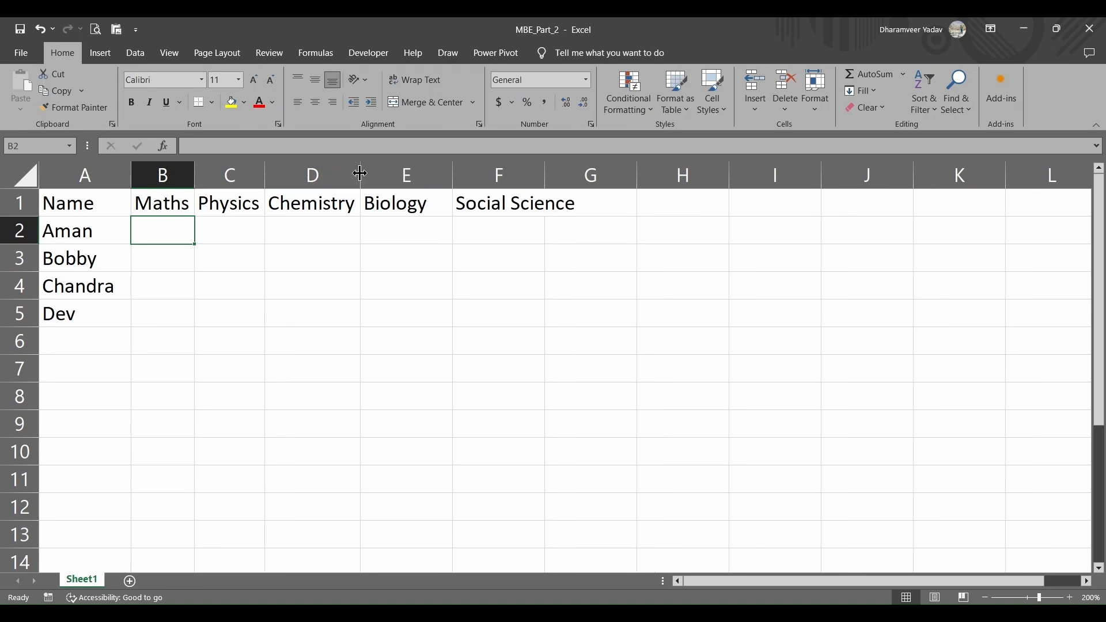
pyautogui.doubleClick(454, 173)
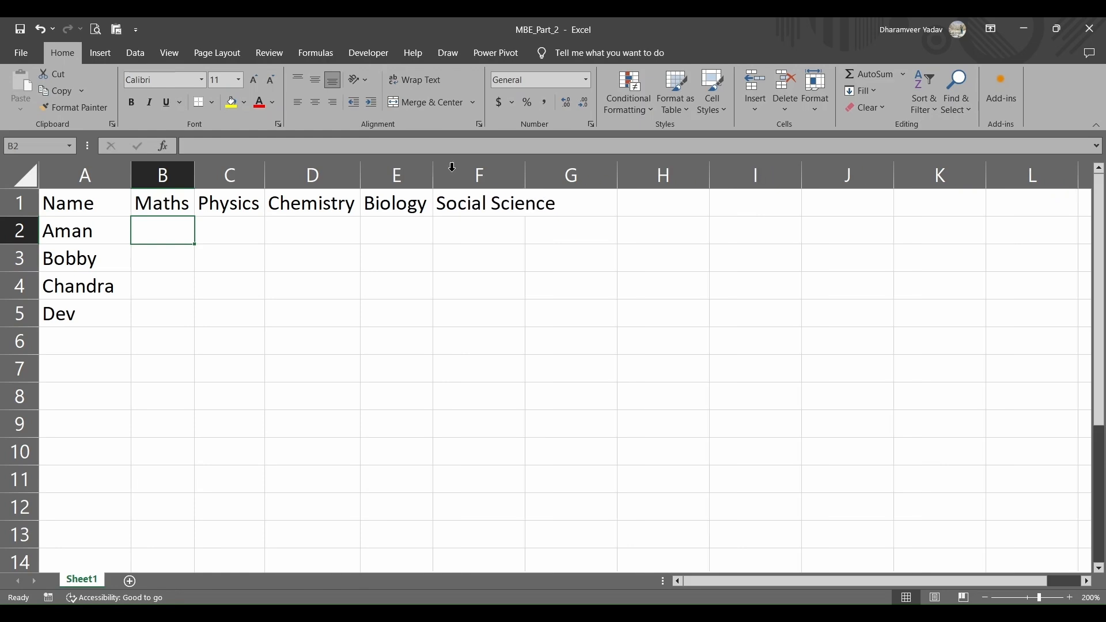
pyautogui.doubleClick(526, 174)
pyautogui.click(522, 279)
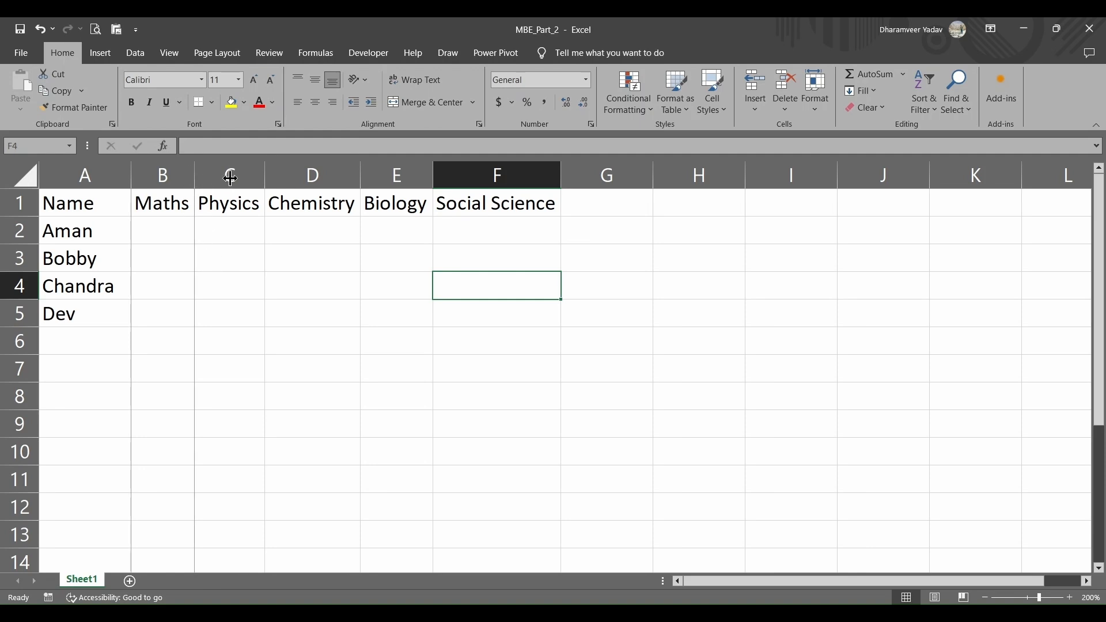
# Manually widen columns B and C and narrow columns D and F, and make row 3 shorter and row 4 taller
pyautogui.moveTo(195, 172); pyautogui.dragTo(230, 171)
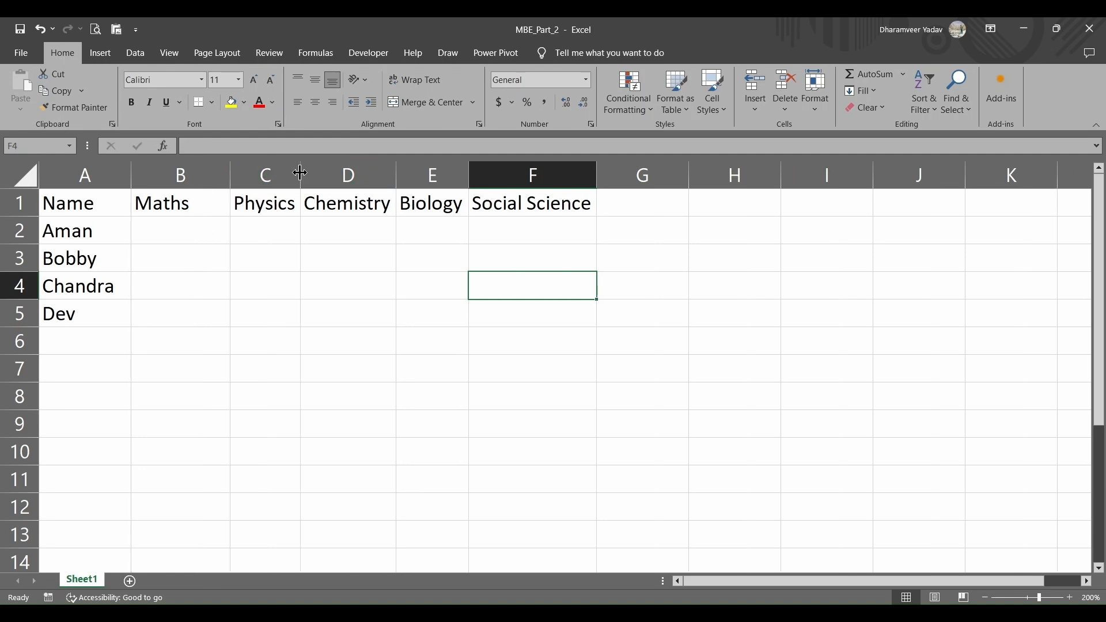
pyautogui.moveTo(300, 172); pyautogui.dragTo(320, 172)
pyautogui.moveTo(416, 173); pyautogui.dragTo(385, 173)
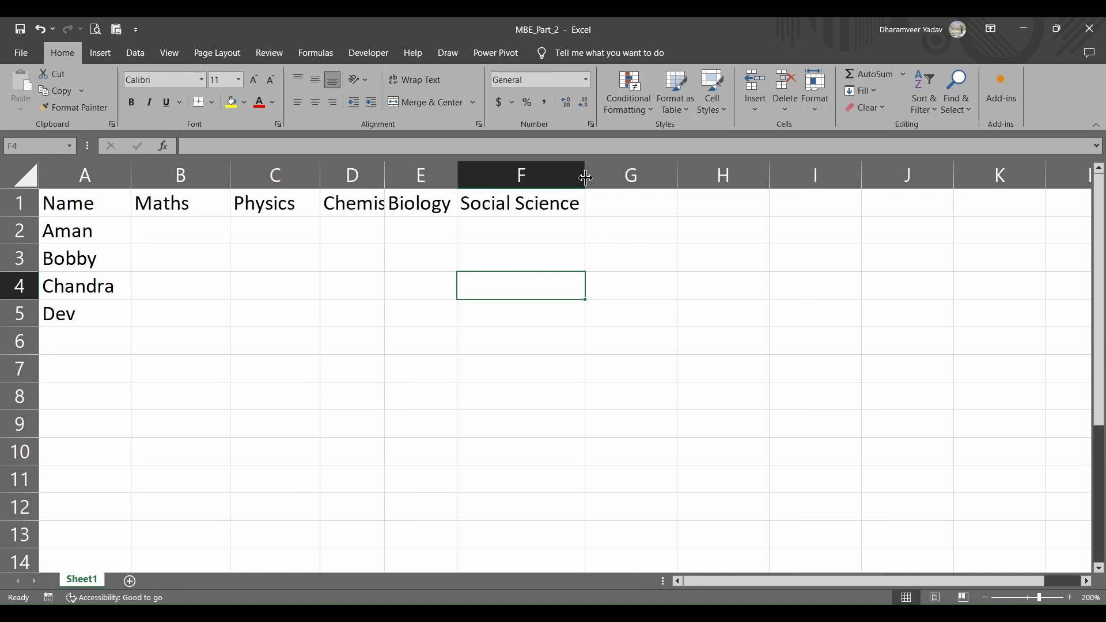
pyautogui.moveTo(566, 178); pyautogui.dragTo(550, 180)
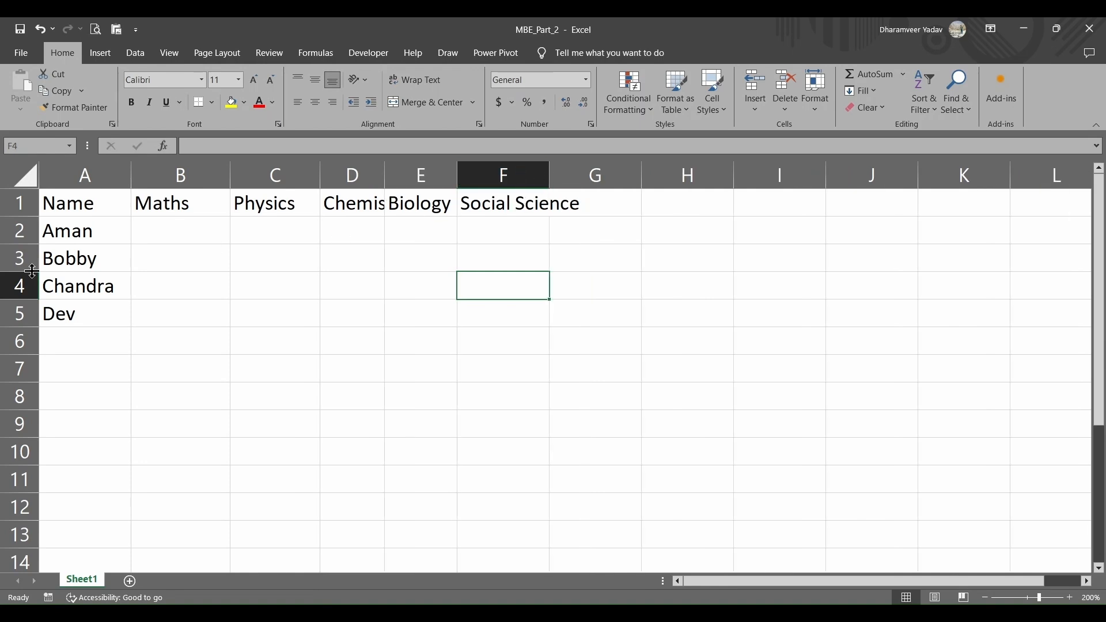
pyautogui.moveTo(19, 272); pyautogui.dragTo(21, 313)
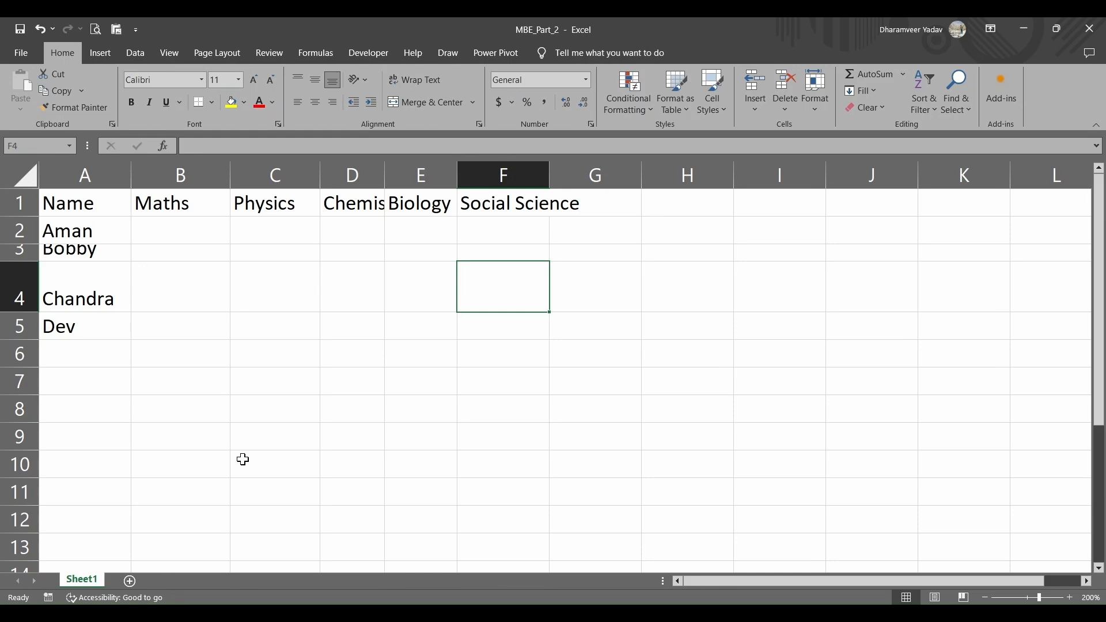
# Add four new blank worksheets after Sheet1
pyautogui.click(130, 582)
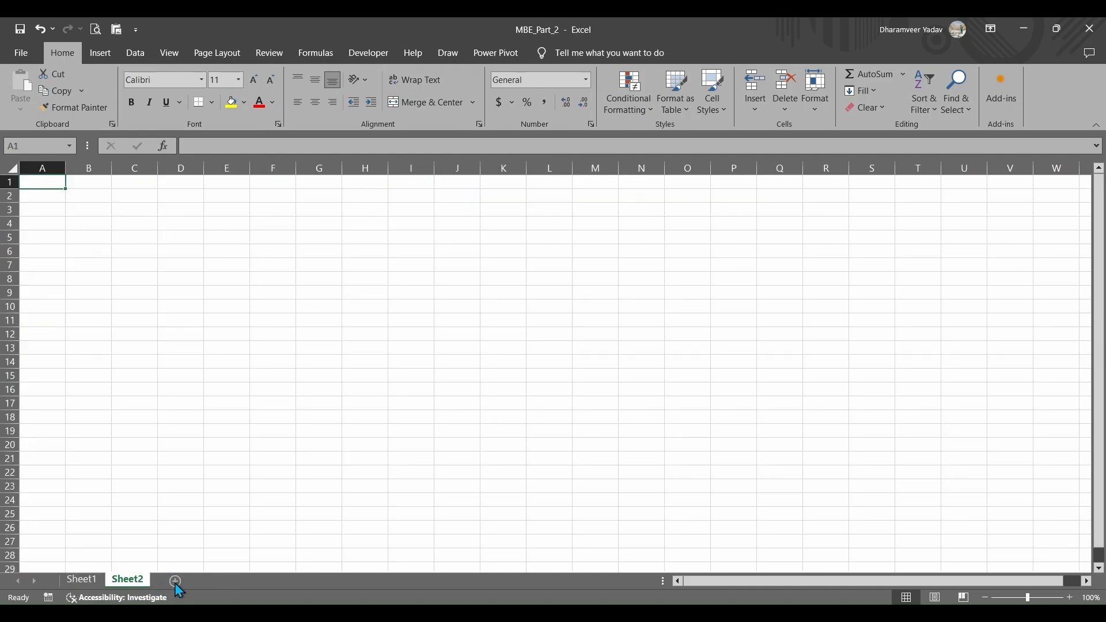
pyautogui.click(175, 582)
pyautogui.click(221, 582)
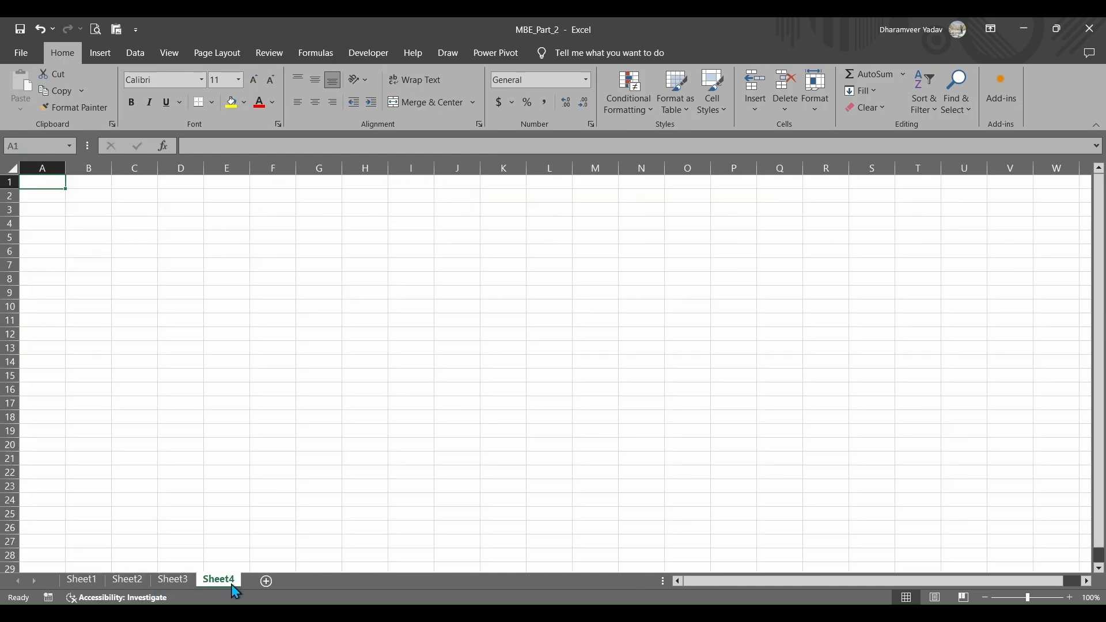
pyautogui.click(266, 582)
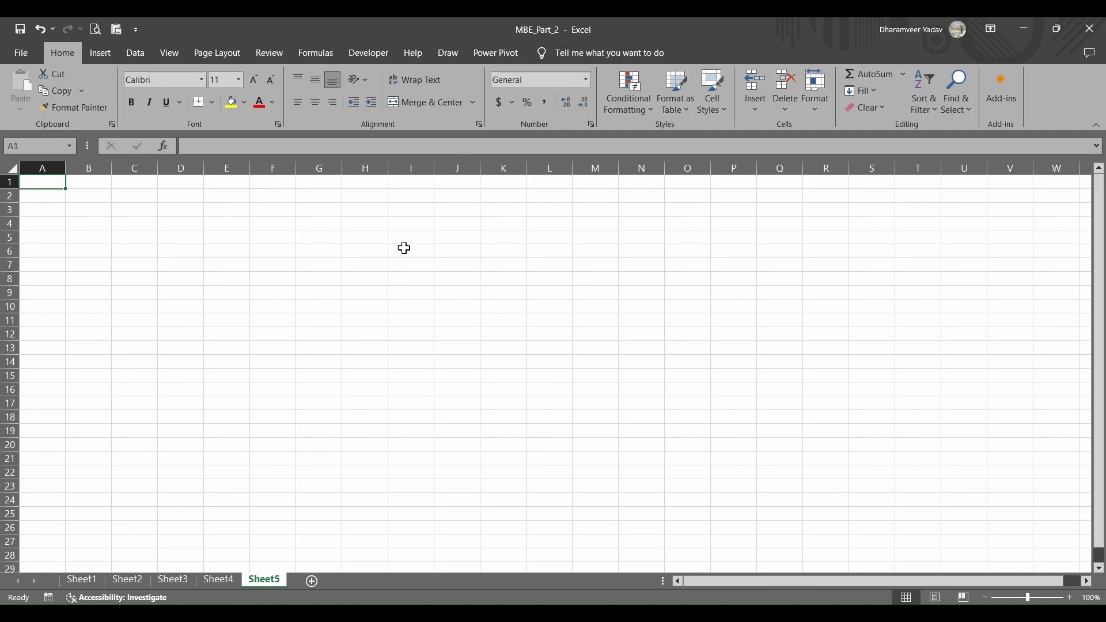
# Delete Sheet2, Sheet3, Sheet4 and Sheet5 from the workbook, leaving only Sheet1
pyautogui.click(134, 582)
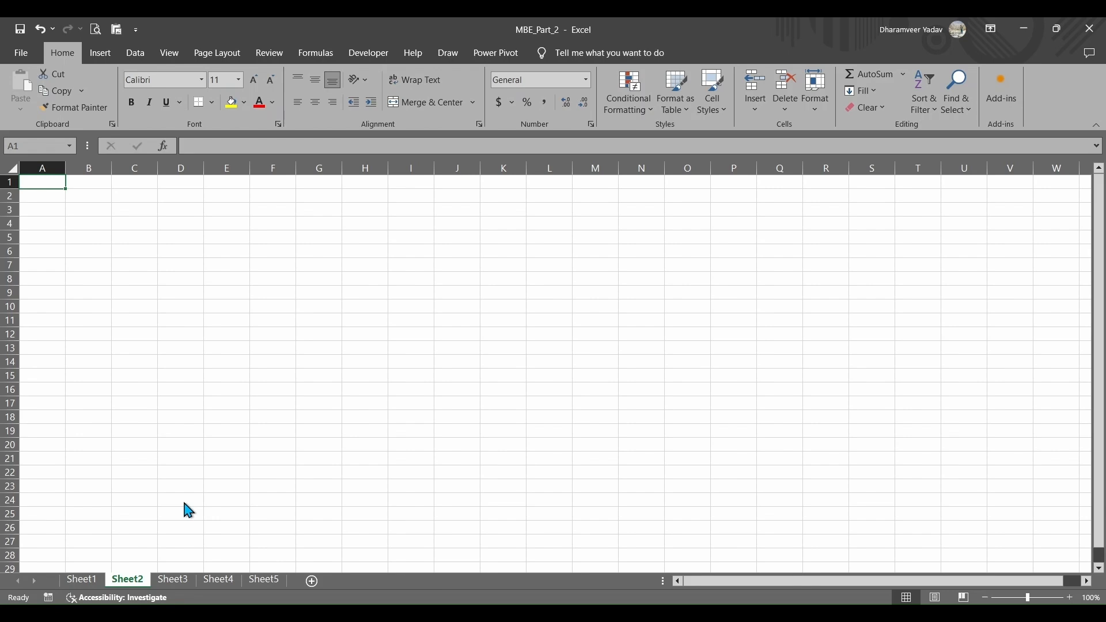
pyautogui.click(175, 436)
pyautogui.rightClick(135, 583)
pyautogui.click(191, 429)
pyautogui.rightClick(138, 582)
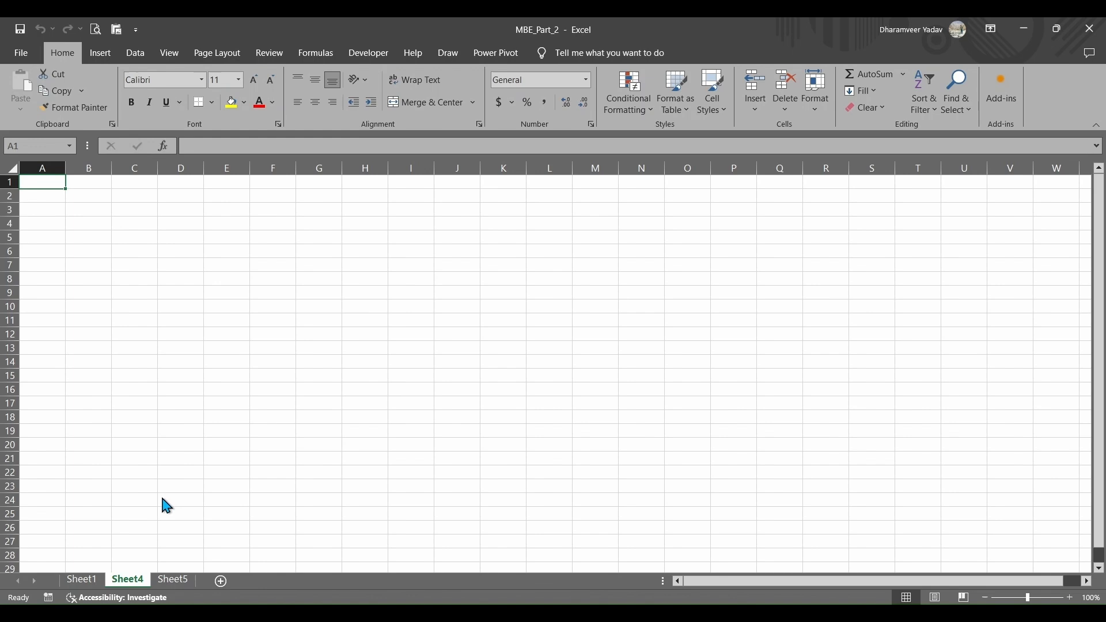
pyautogui.click(179, 435)
pyautogui.rightClick(127, 582)
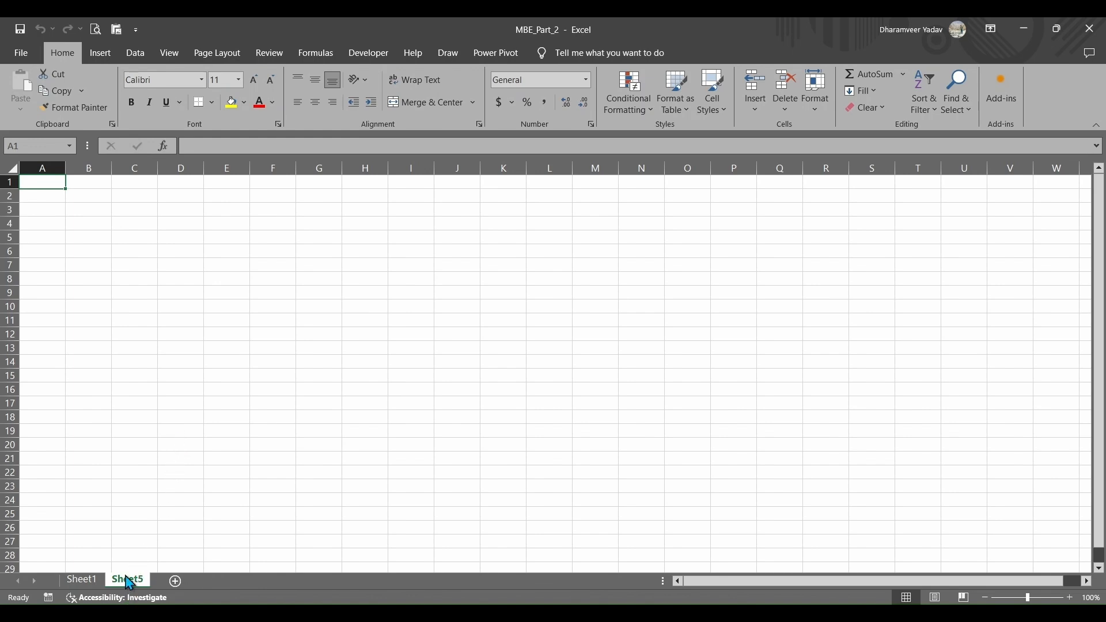
pyautogui.click(176, 434)
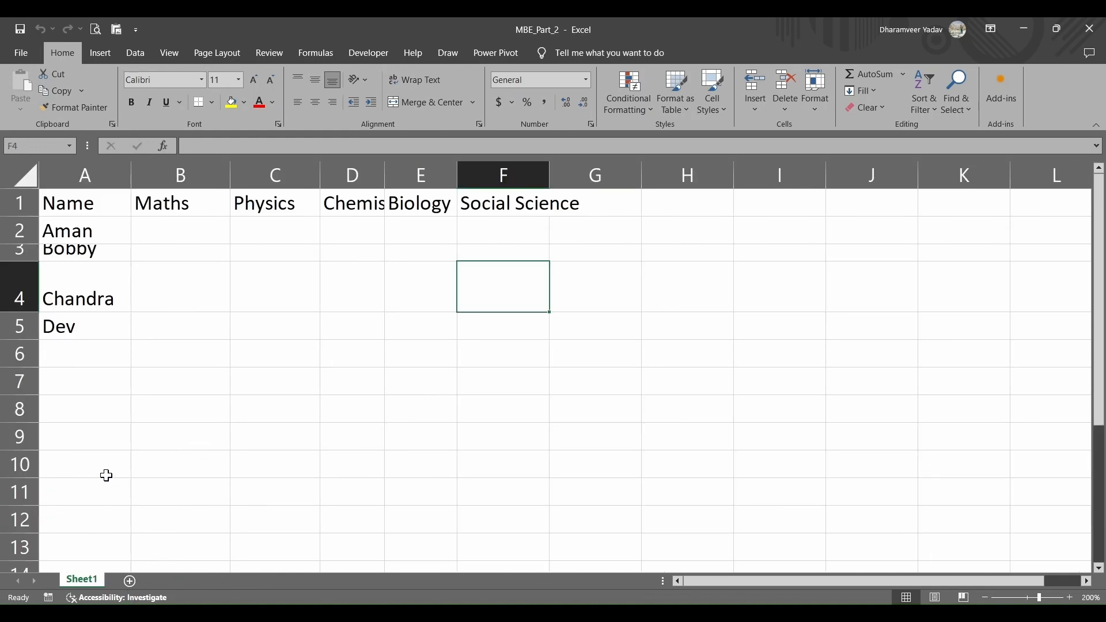
# Select all cells of Sheet1 at once, and clear the selection by selecting the single cell B7
pyautogui.click(113, 418)
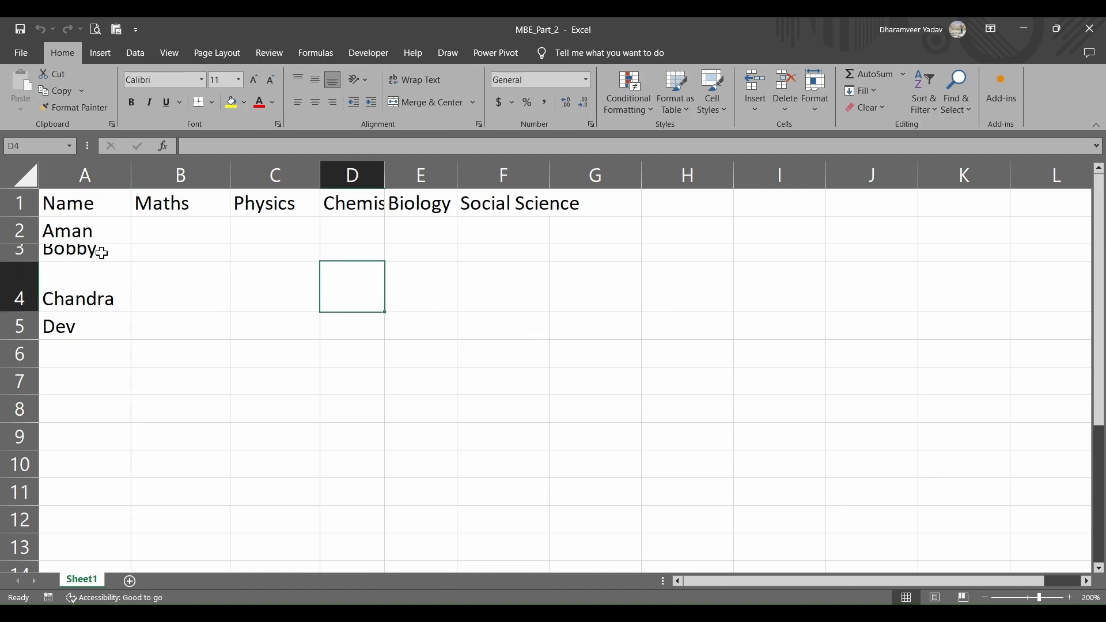
pyautogui.click(31, 177)
pyautogui.click(618, 442)
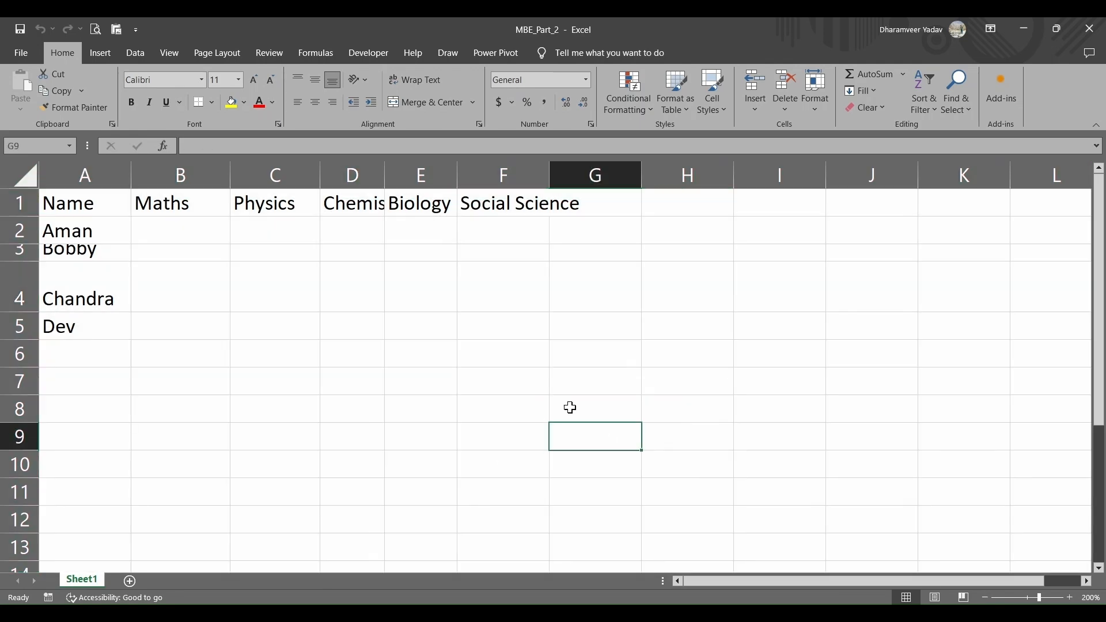
pyautogui.click(15, 179)
pyautogui.click(191, 370)
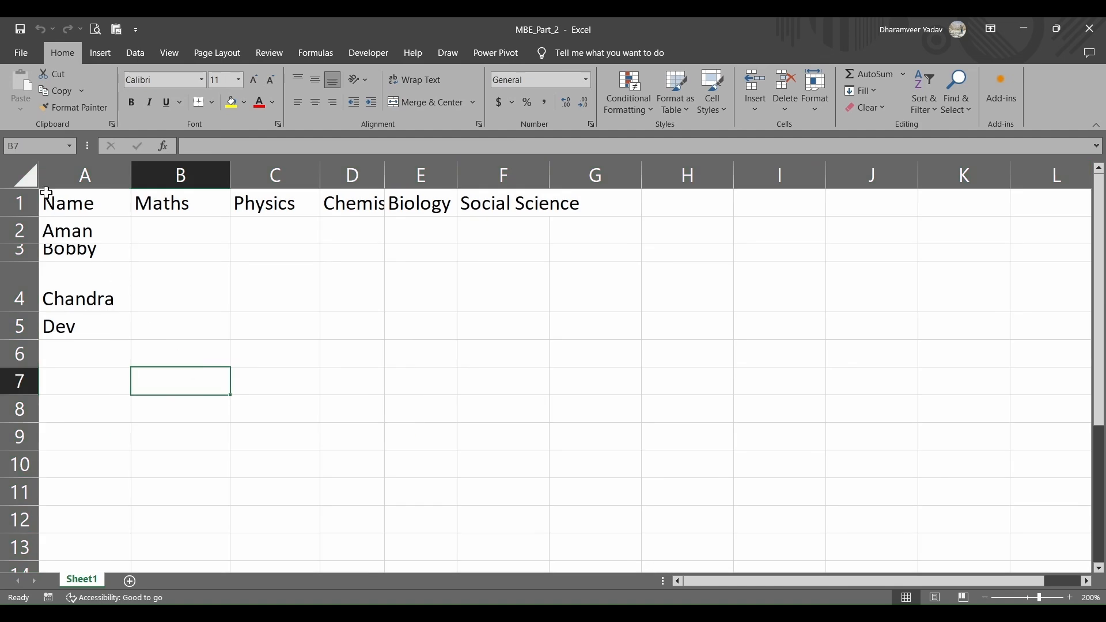
# Select all cells of Sheet1 and auto-fit every column width and row height to its contents
pyautogui.click(32, 179)
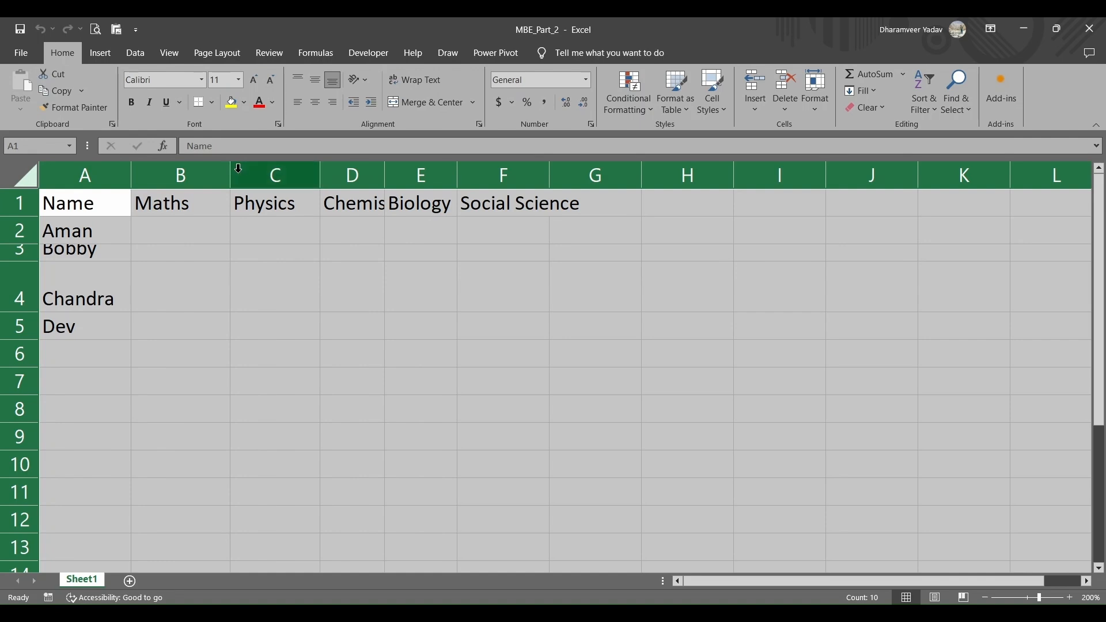
pyautogui.doubleClick(385, 167)
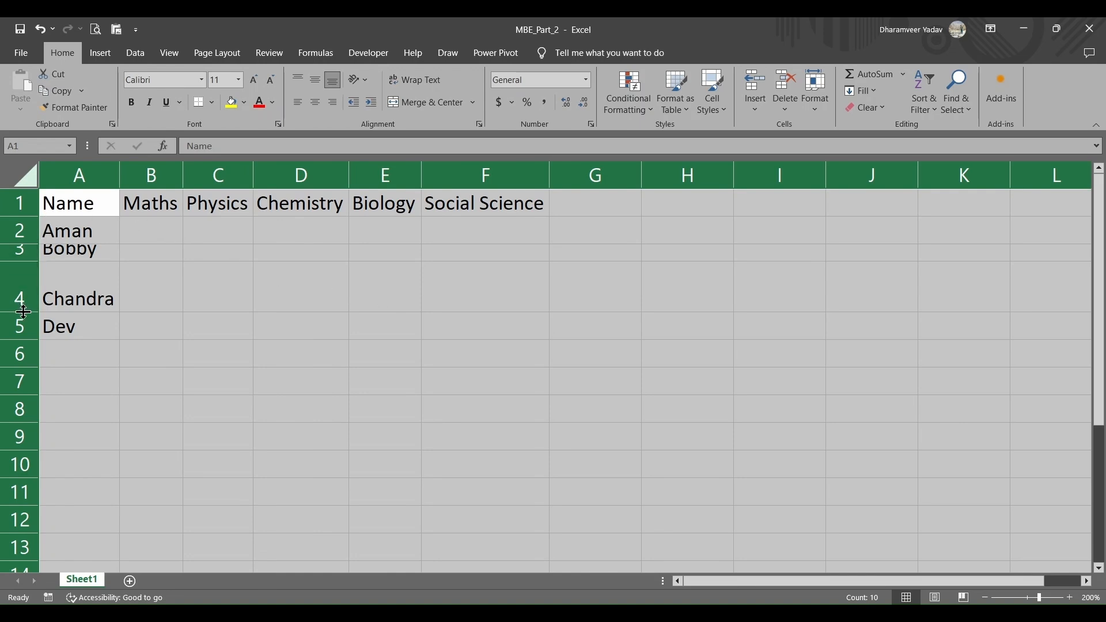
pyautogui.moveTo(22, 313); pyautogui.dragTo(21, 312)
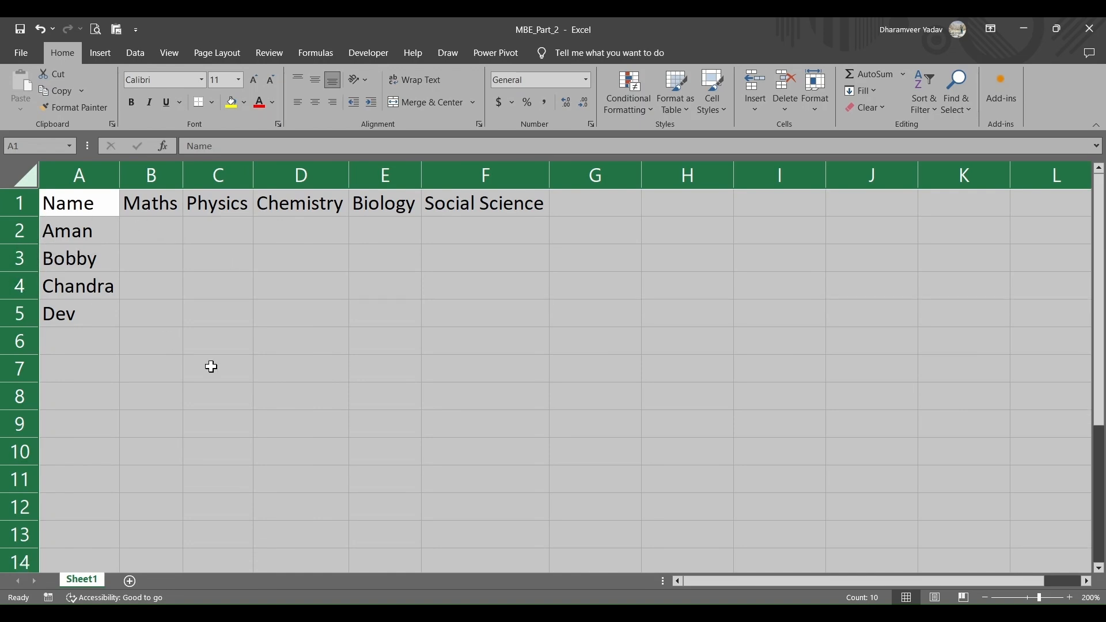
pyautogui.click(229, 377)
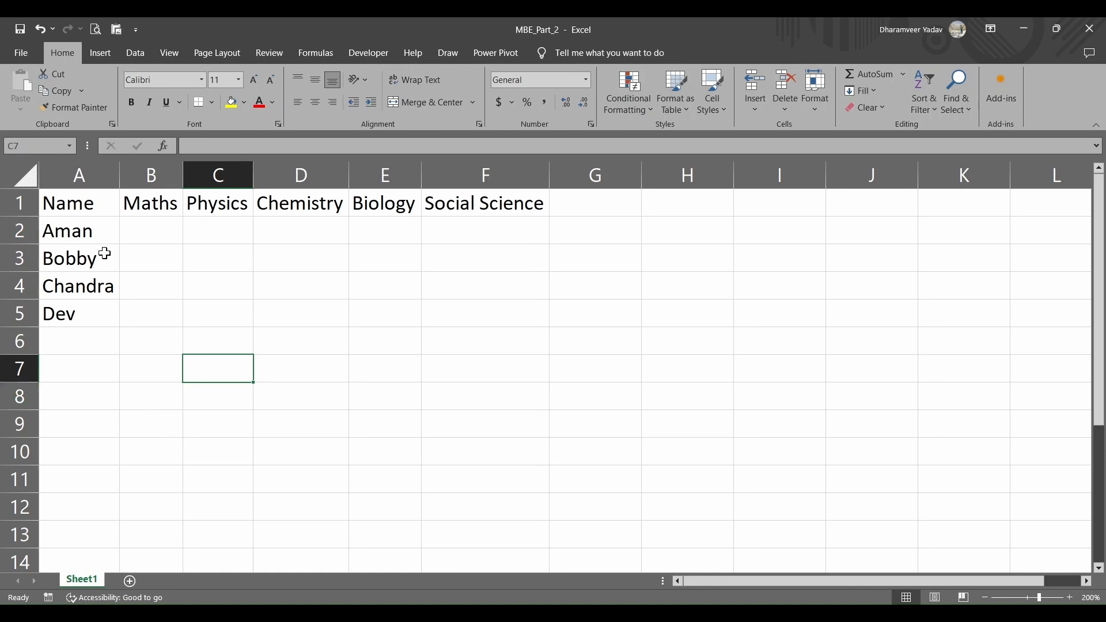
# Practise selecting the table range A1:F5, clearing the selection each time by selecting a single cell
pyautogui.moveTo(78, 206); pyautogui.dragTo(513, 306)
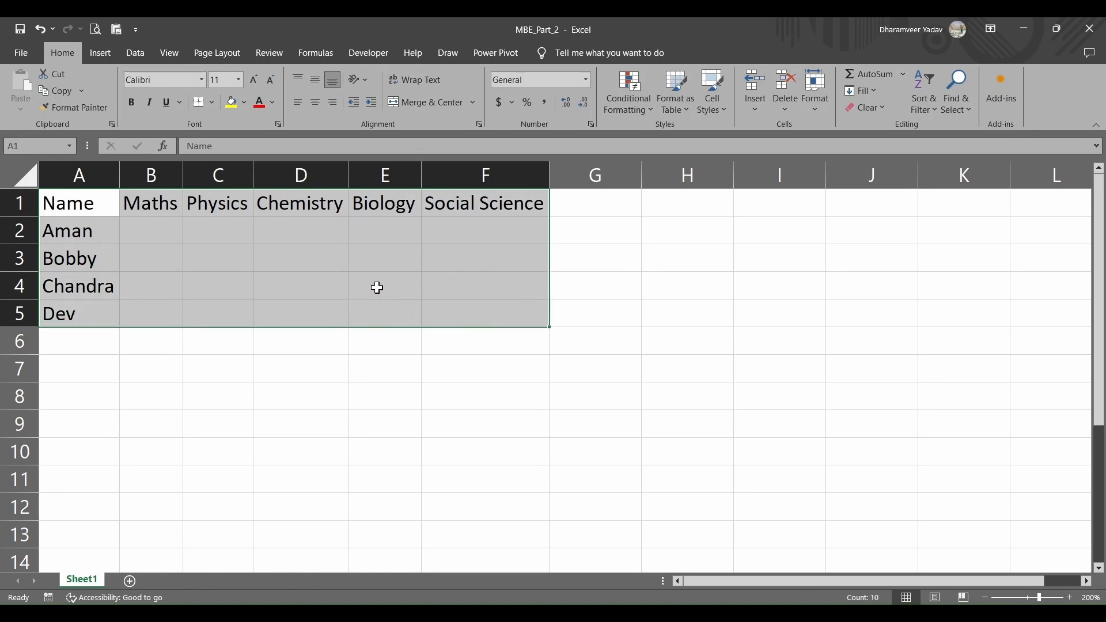
pyautogui.click(373, 376)
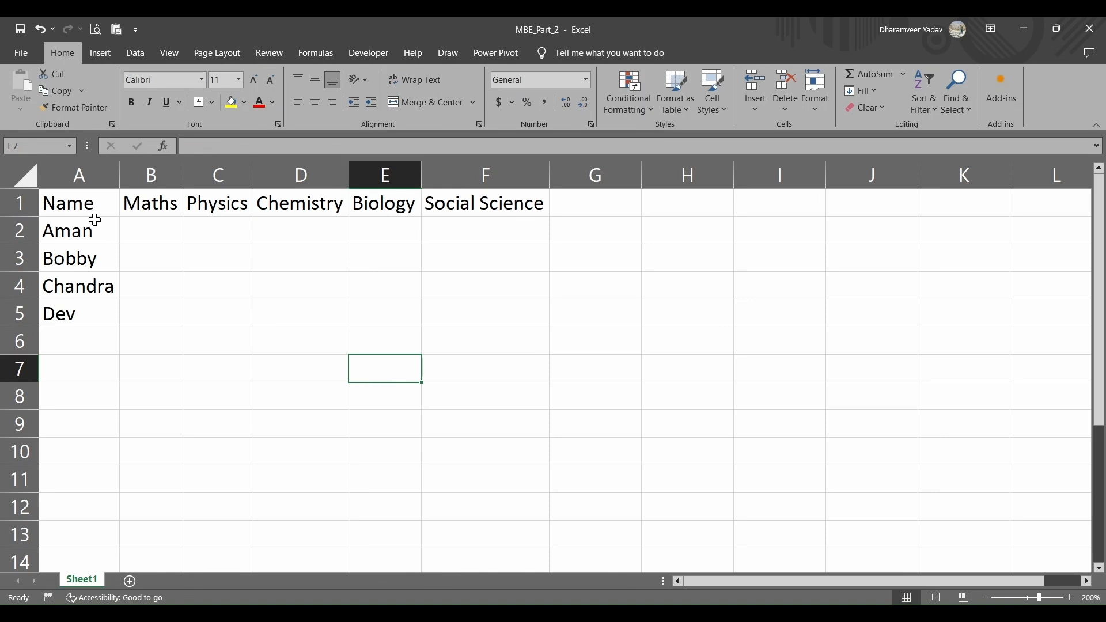
pyautogui.moveTo(71, 206); pyautogui.dragTo(450, 311)
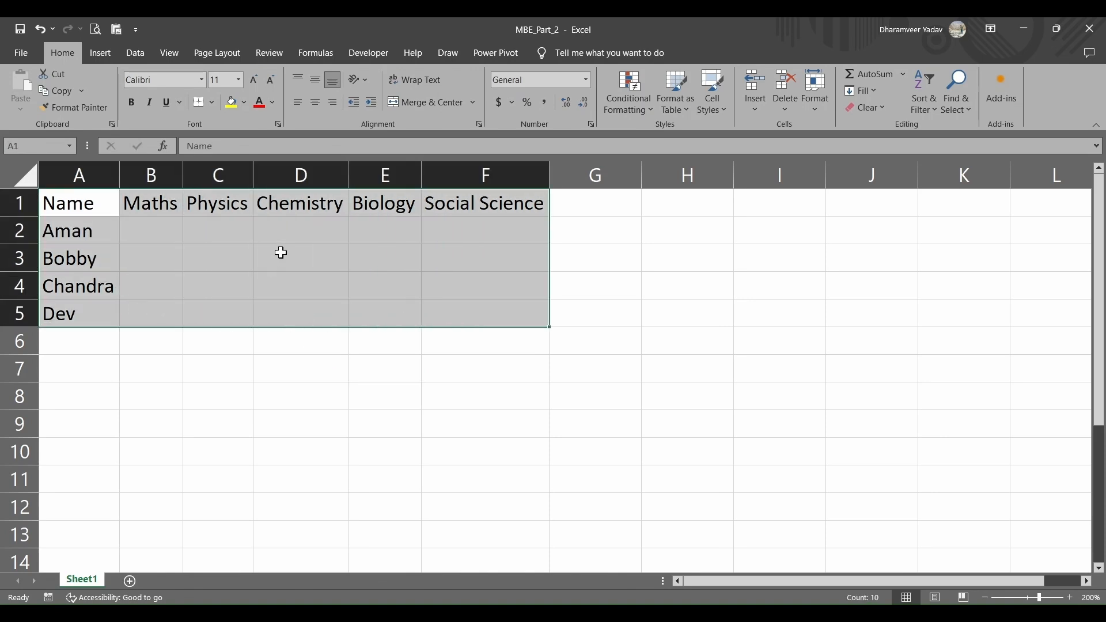
pyautogui.click(275, 205)
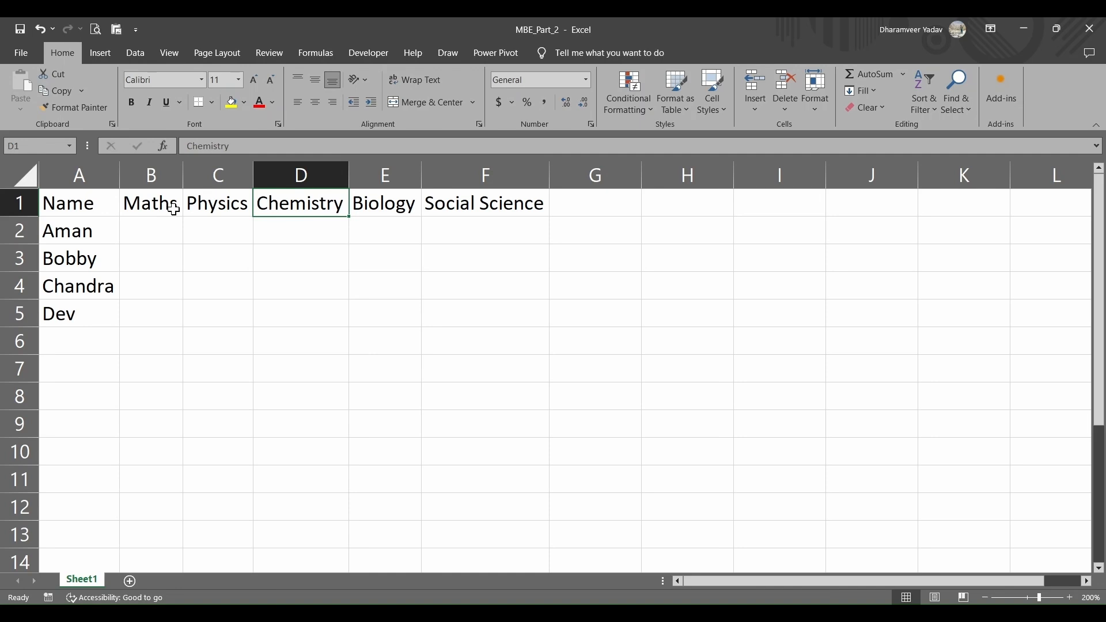
pyautogui.click(86, 206)
pyautogui.click(83, 237)
pyautogui.click(84, 262)
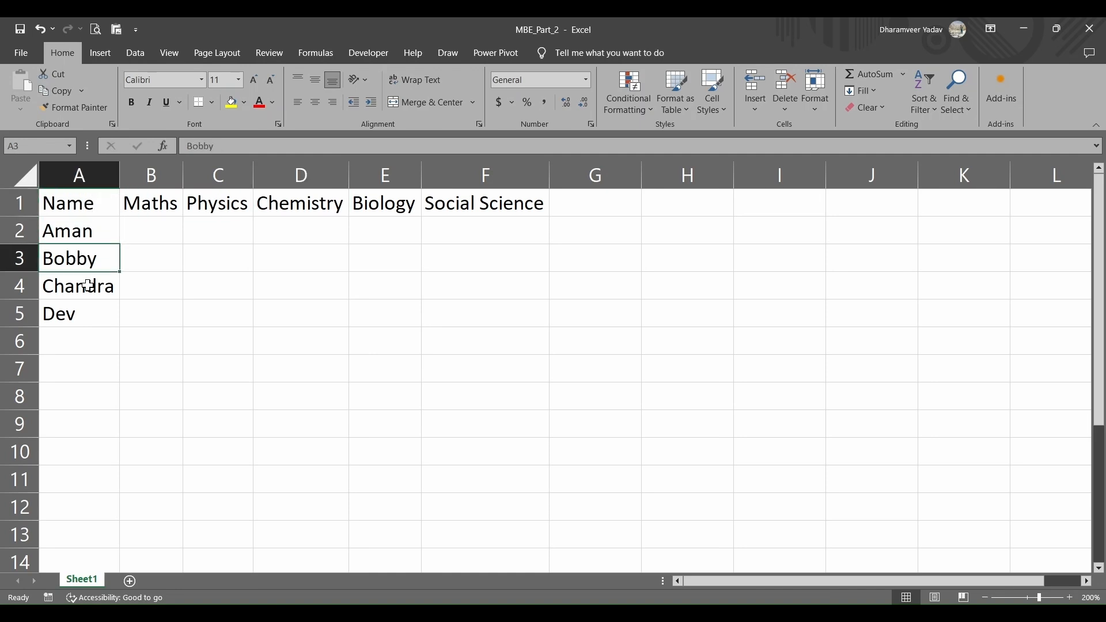
pyautogui.click(85, 284)
pyautogui.click(84, 310)
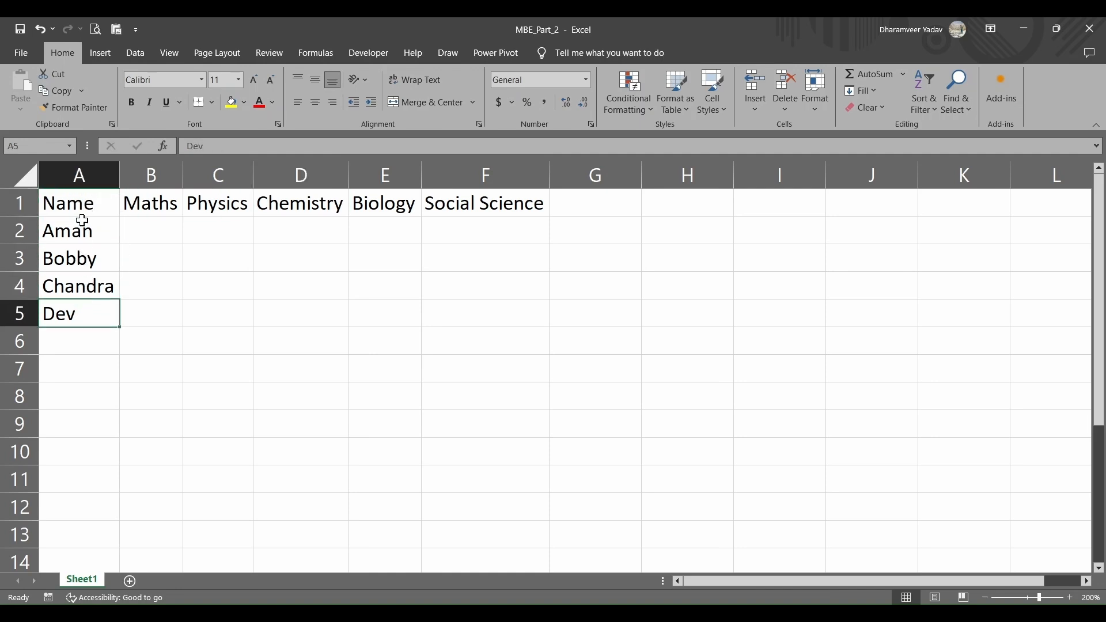
pyautogui.click(81, 205)
# Select the whole table region A1:F5 starting from cell F1 and apply all borders to it
pyautogui.click(474, 202)
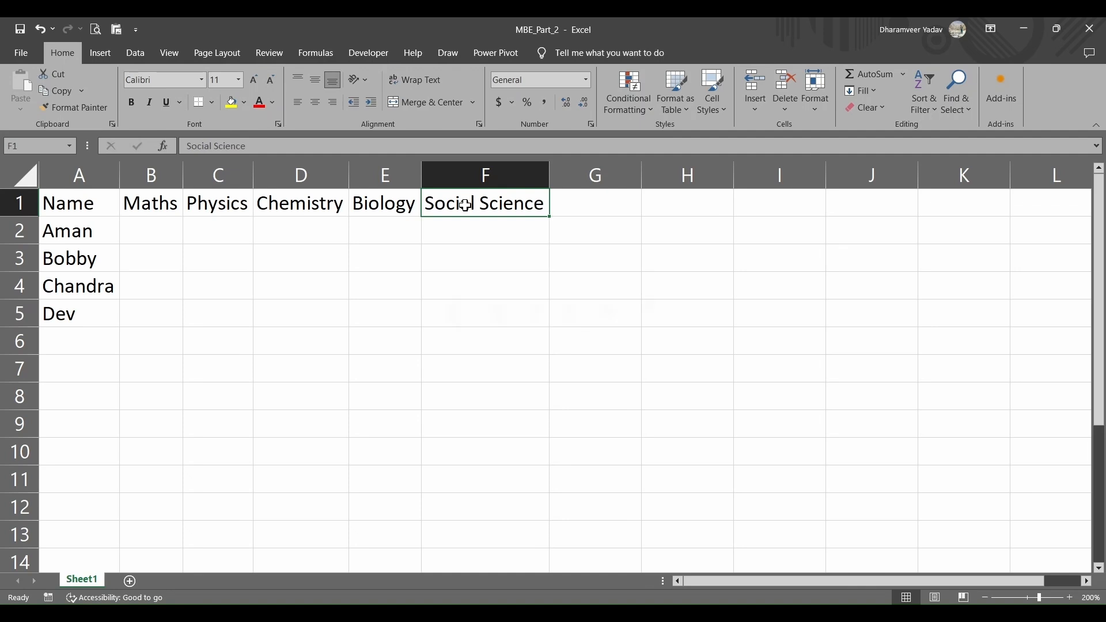
pyautogui.hotkey('ctrl', '*')
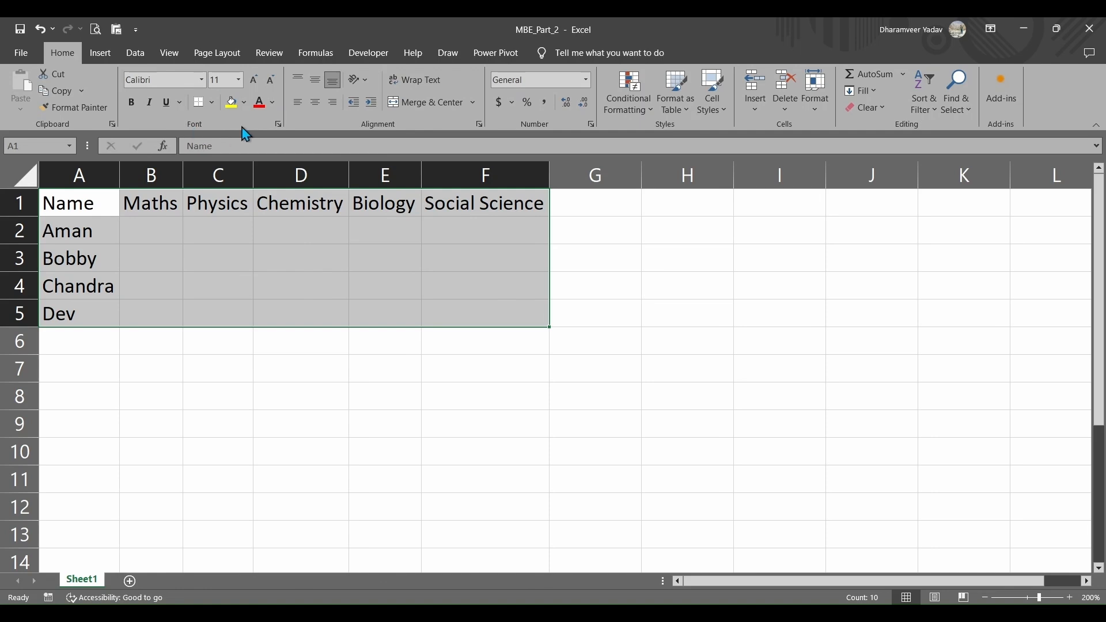
pyautogui.click(212, 103)
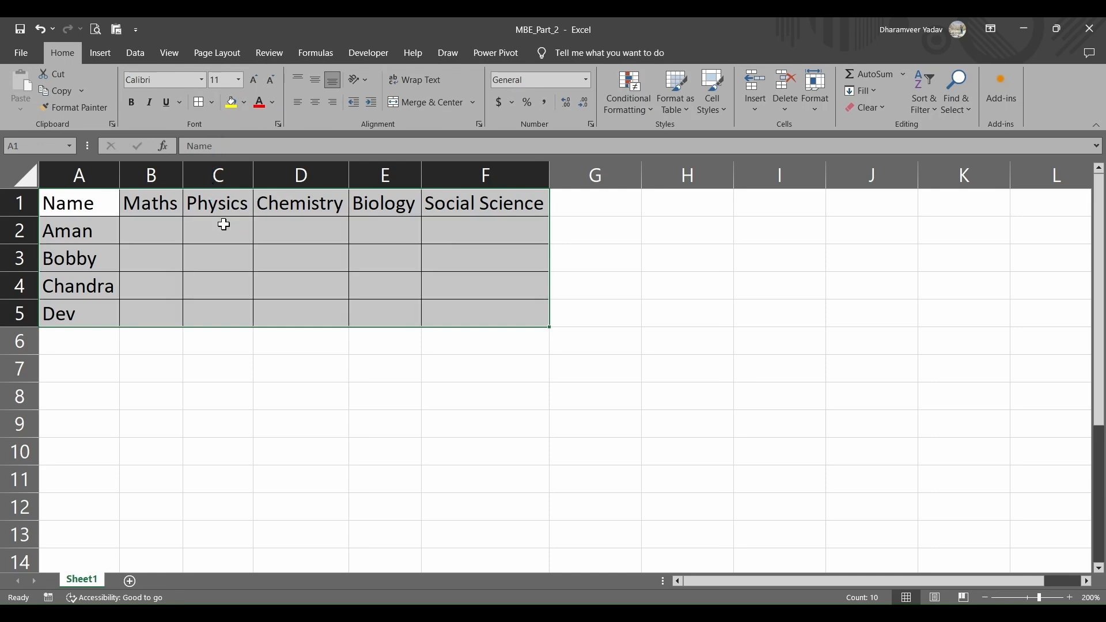
pyautogui.click(303, 240)
pyautogui.click(323, 420)
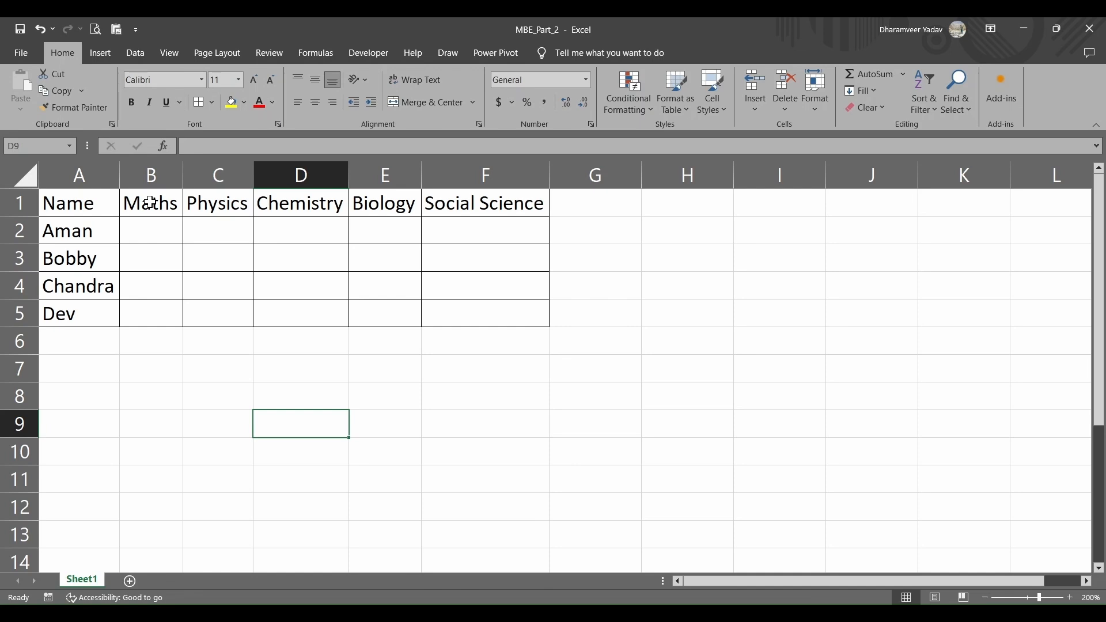
# Try to select the subject headings B1:F1 and the student names A2:A5 as two separate ranges
pyautogui.moveTo(151, 203); pyautogui.dragTo(459, 195)
pyautogui.click(278, 359)
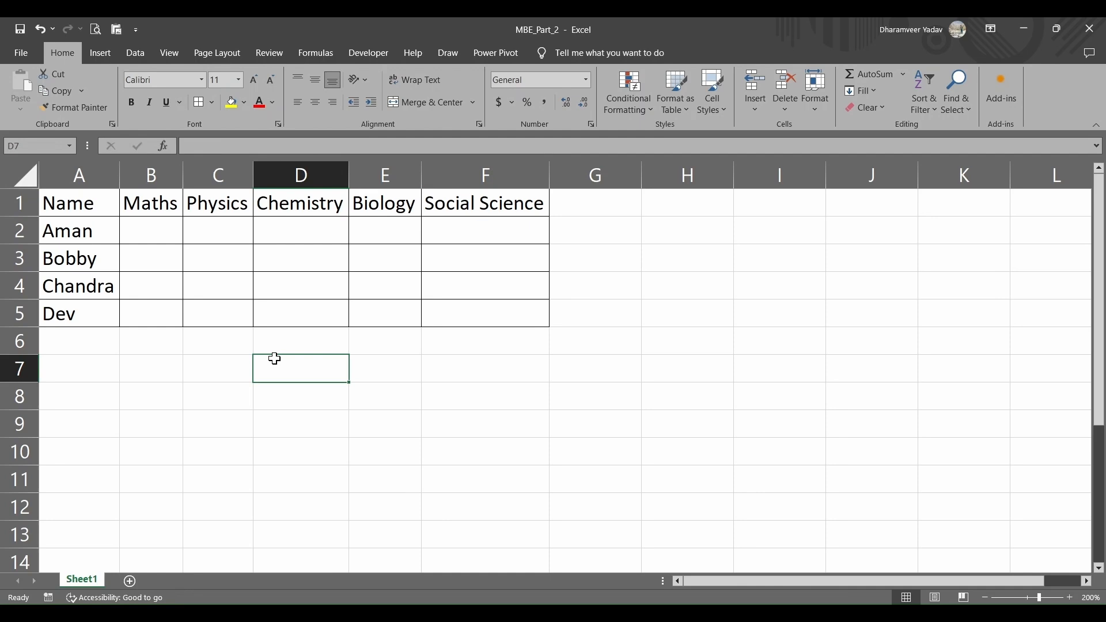
pyautogui.click(144, 204)
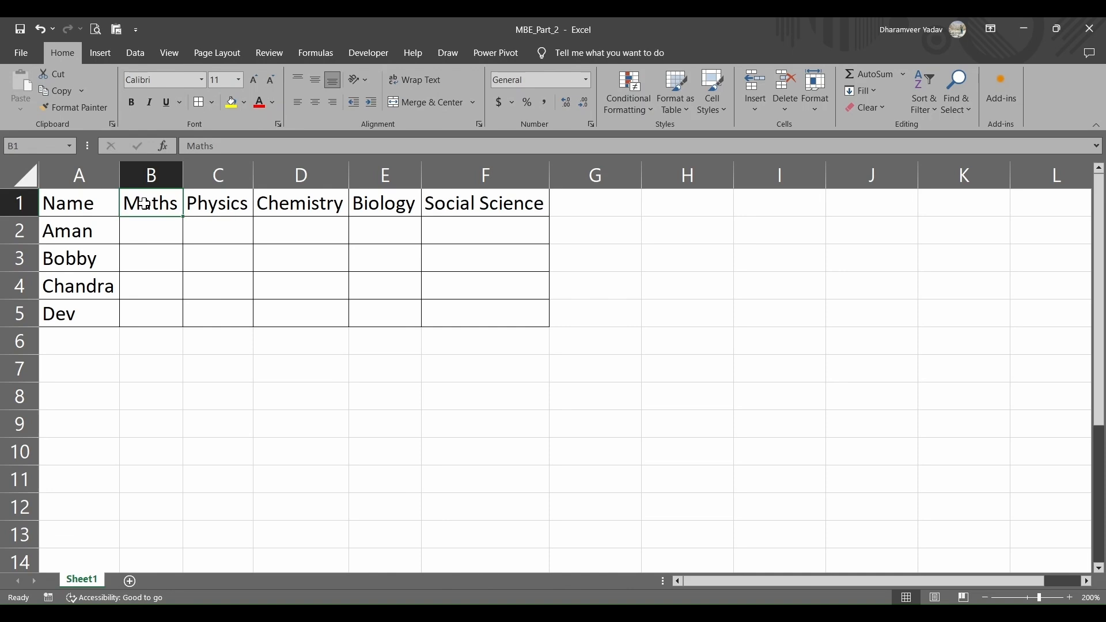
pyautogui.moveTo(144, 204); pyautogui.dragTo(234, 202)
pyautogui.moveTo(319, 200); pyautogui.dragTo(431, 202)
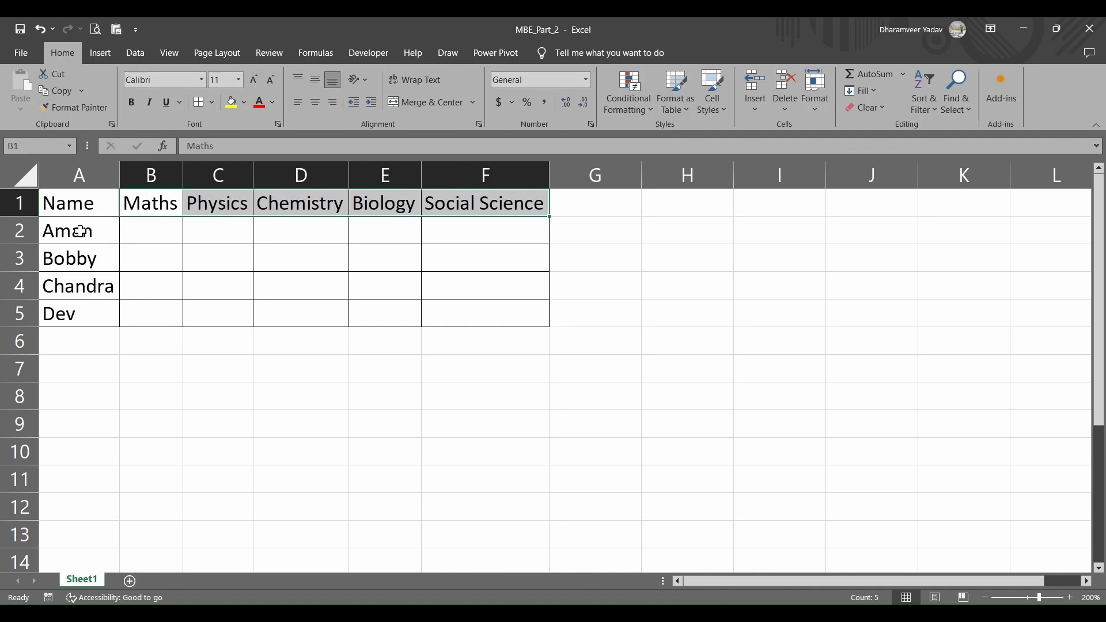
pyautogui.moveTo(81, 231); pyautogui.dragTo(74, 314)
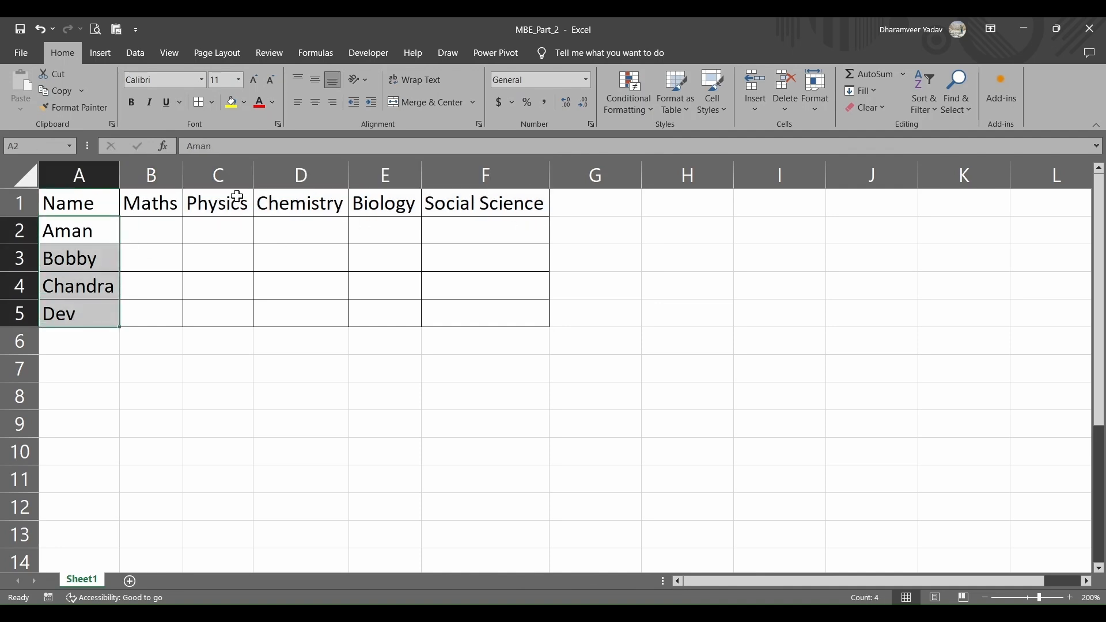
pyautogui.moveTo(153, 197); pyautogui.dragTo(485, 199)
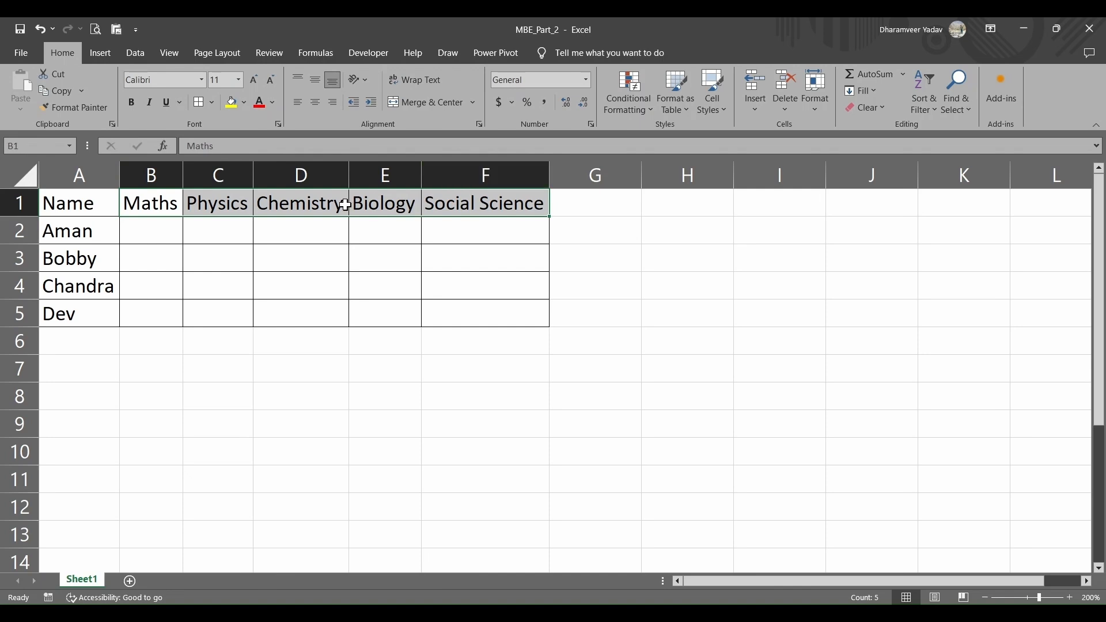
pyautogui.click(289, 259)
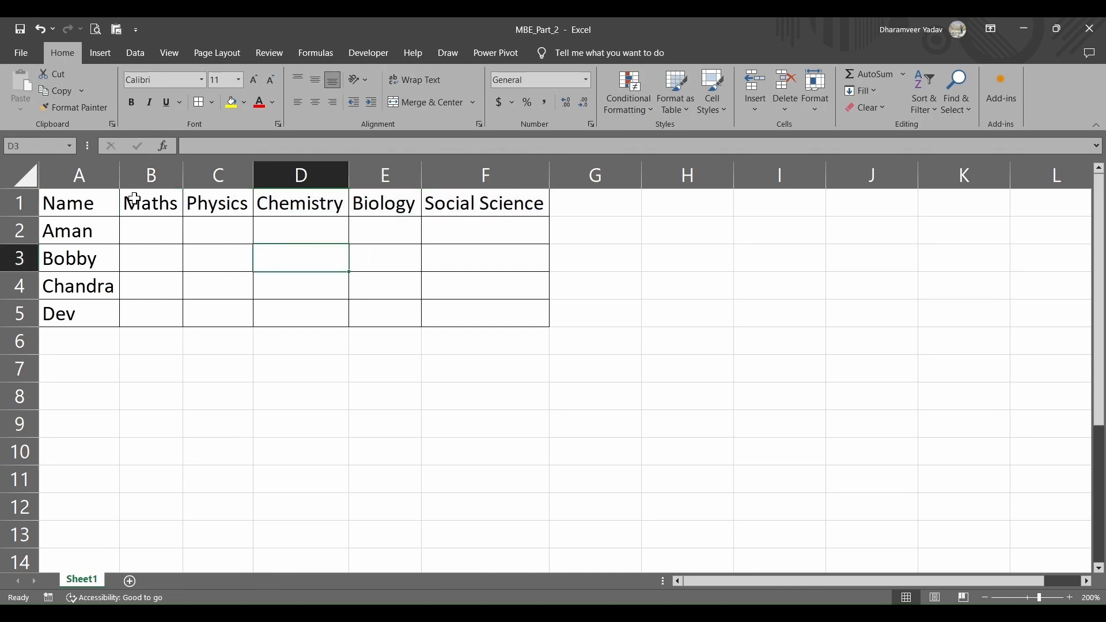
# Select B1:F1 together with A2:A5, and format both ranges in bold with a light blue fill
pyautogui.moveTo(134, 199); pyautogui.dragTo(478, 201)
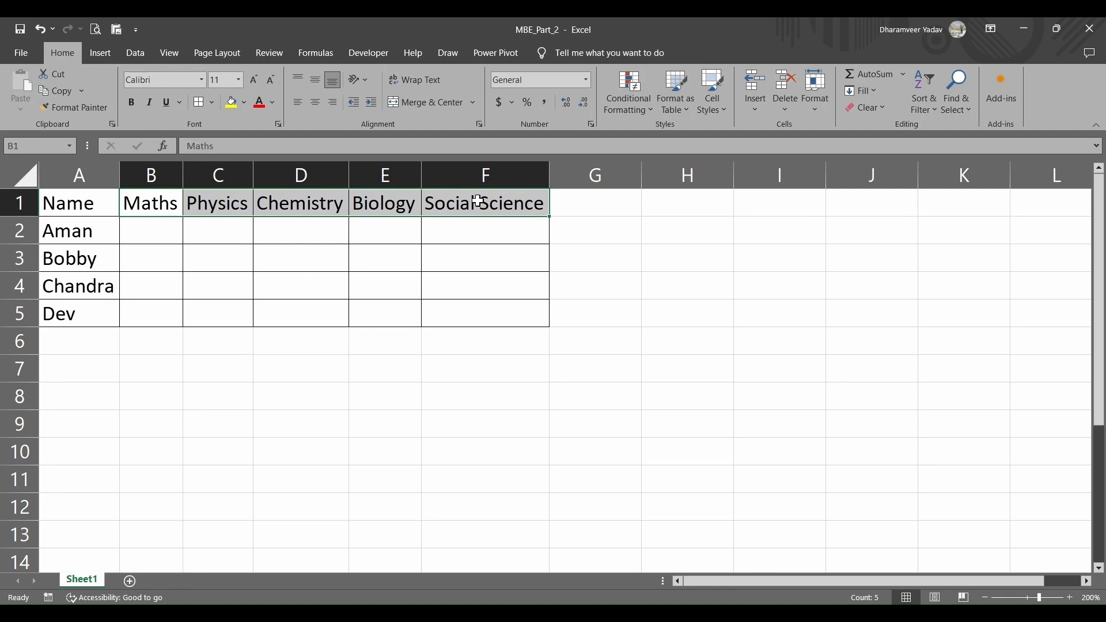
pyautogui.keyDown('ctrl'); pyautogui.click(68, 232); pyautogui.keyUp('ctrl')
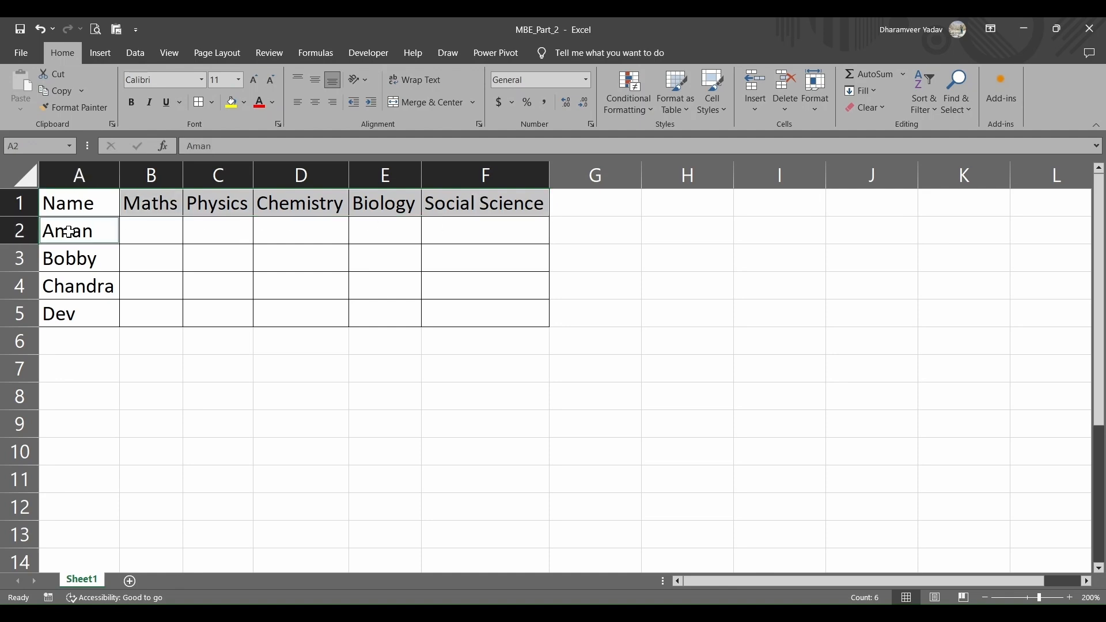
pyautogui.moveTo(69, 231); pyautogui.dragTo(67, 308)
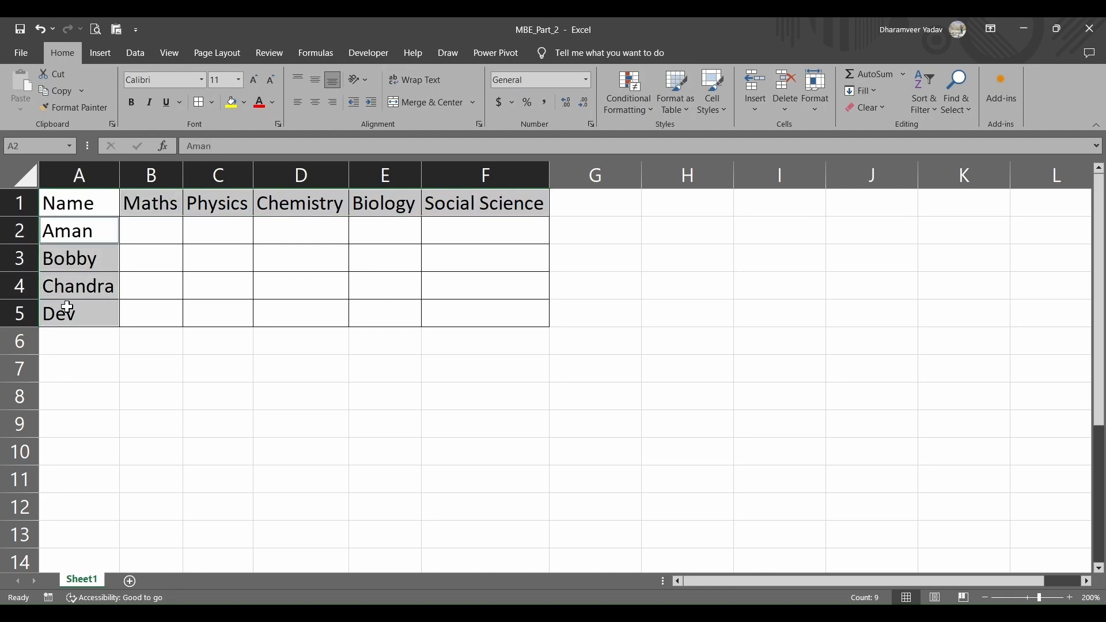
pyautogui.click(132, 107)
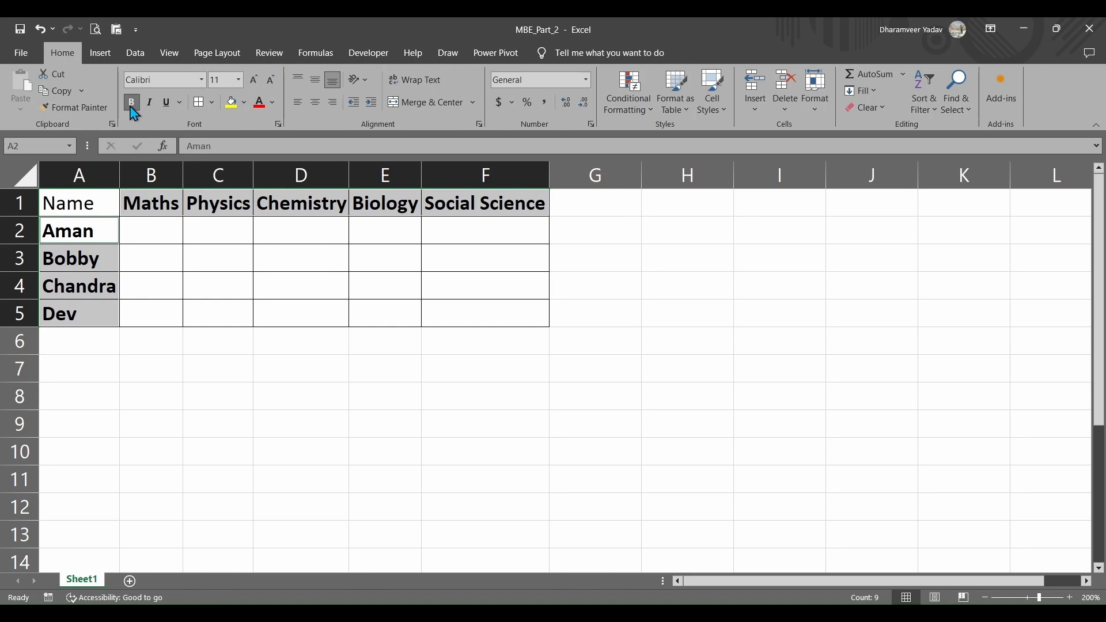
pyautogui.click(244, 107)
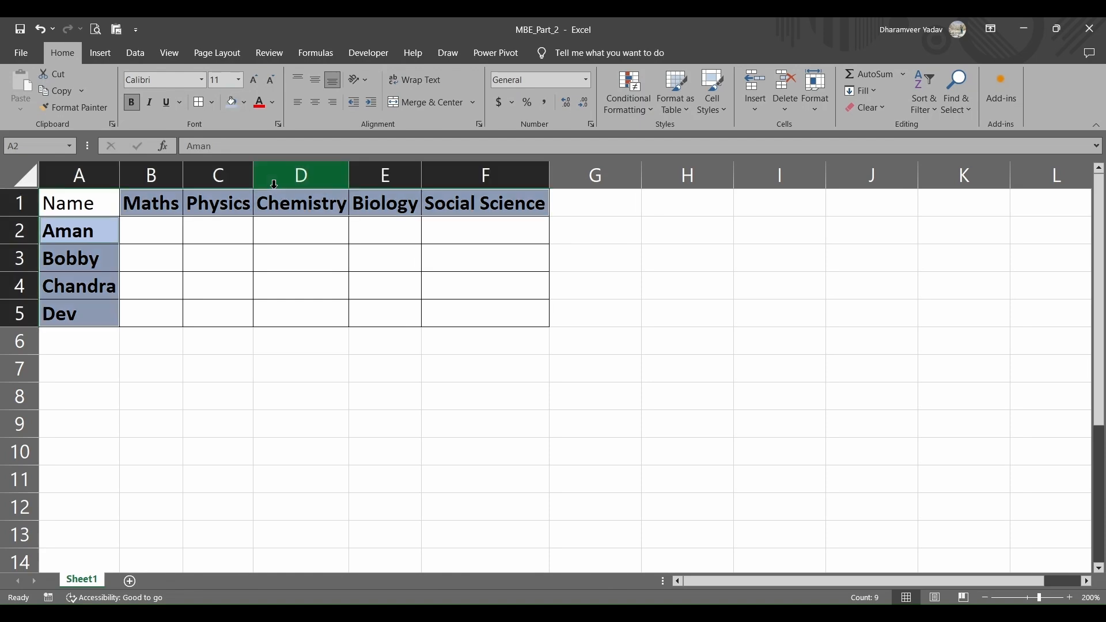
pyautogui.click(193, 373)
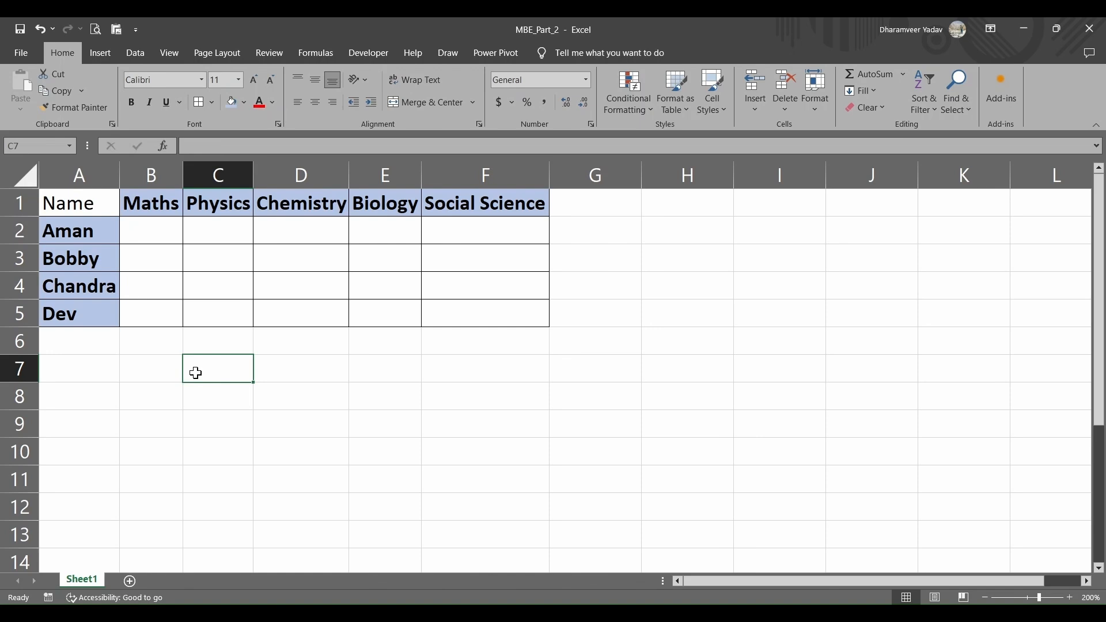
# Format the Name heading in cell A1 with a yellow fill and bold text
pyautogui.click(77, 201)
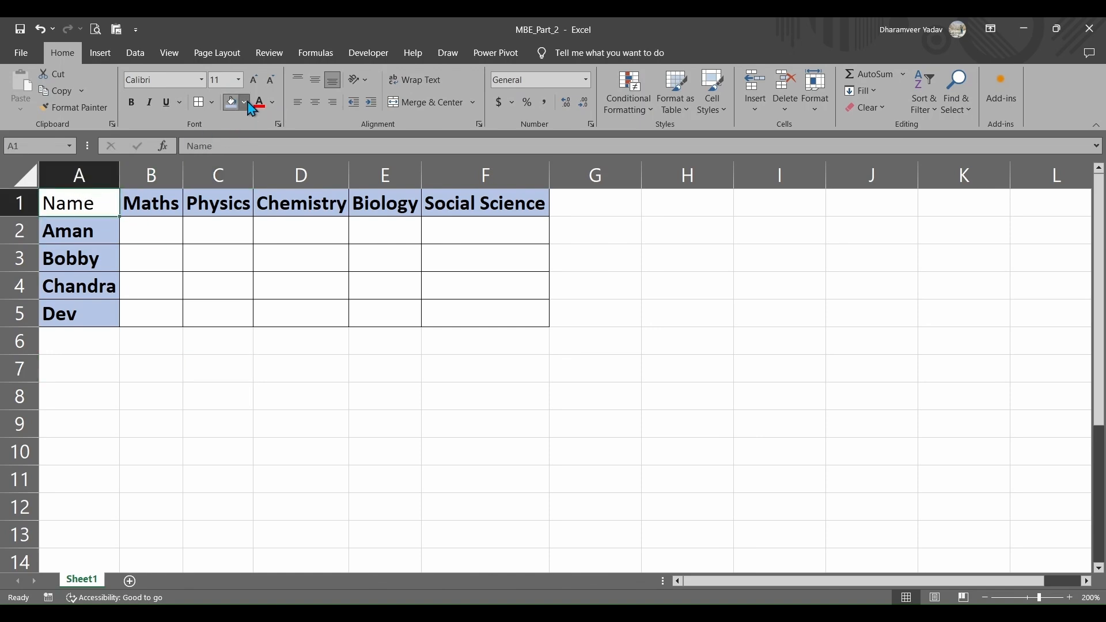
pyautogui.click(264, 262)
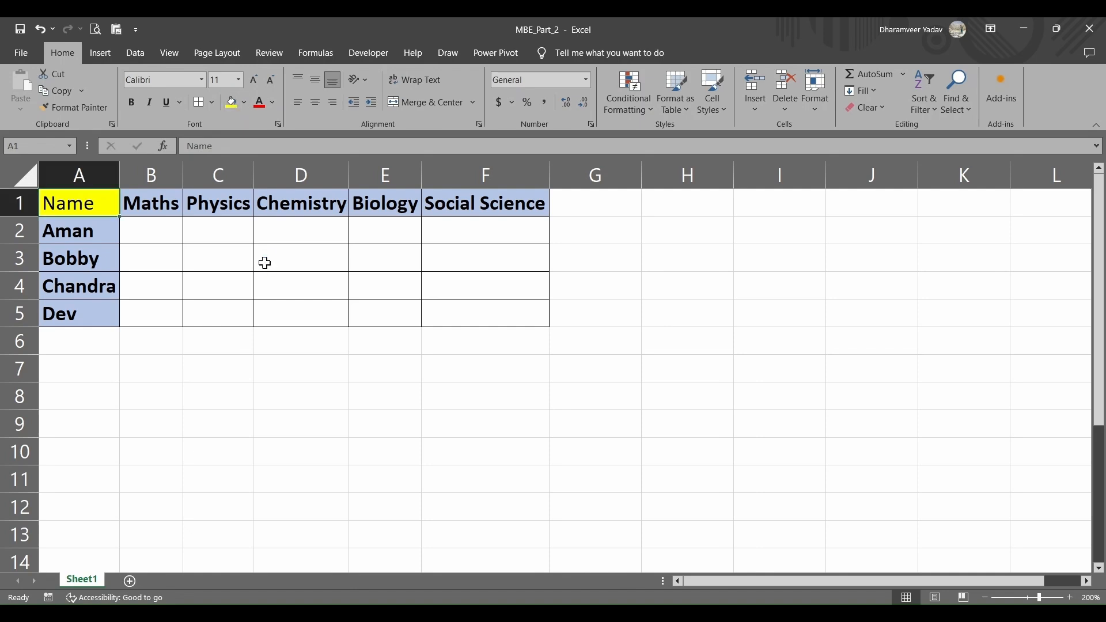
pyautogui.click(132, 103)
pyautogui.click(186, 375)
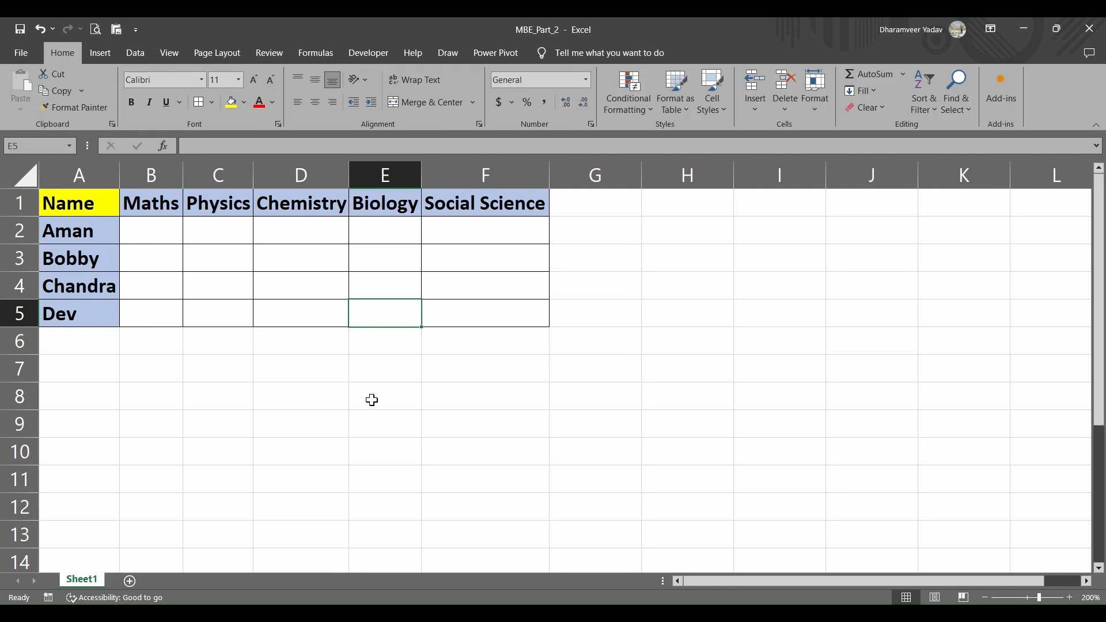
# Enter the first student's marks 18, 14, 19, 15 and 12 in cells B2 to F2
pyautogui.click(151, 231)
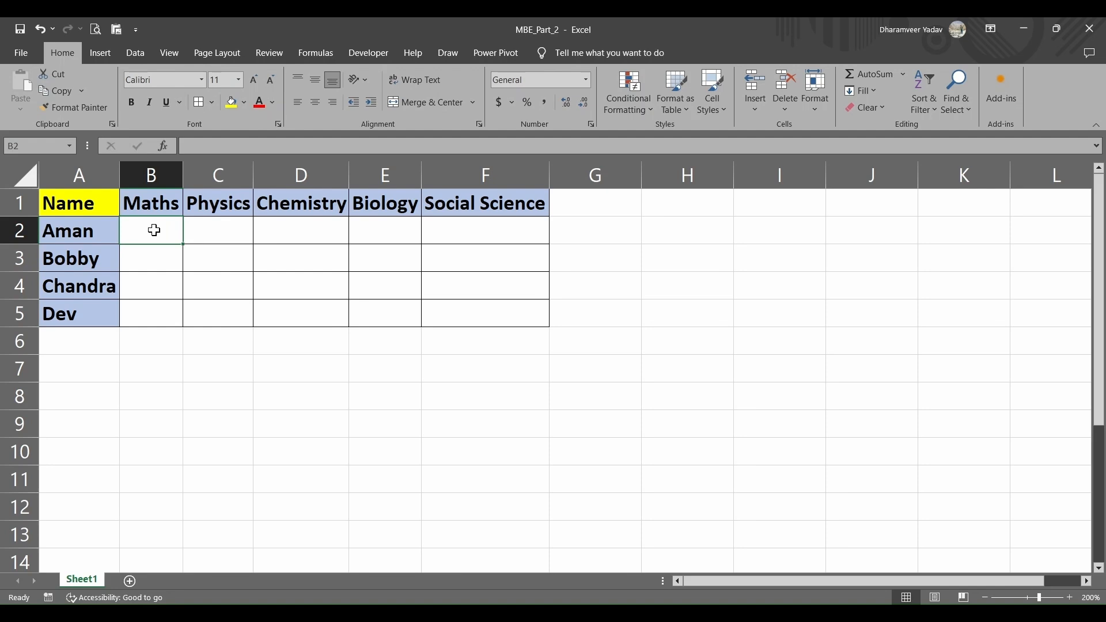
pyautogui.write('18')
pyautogui.press('Tab')
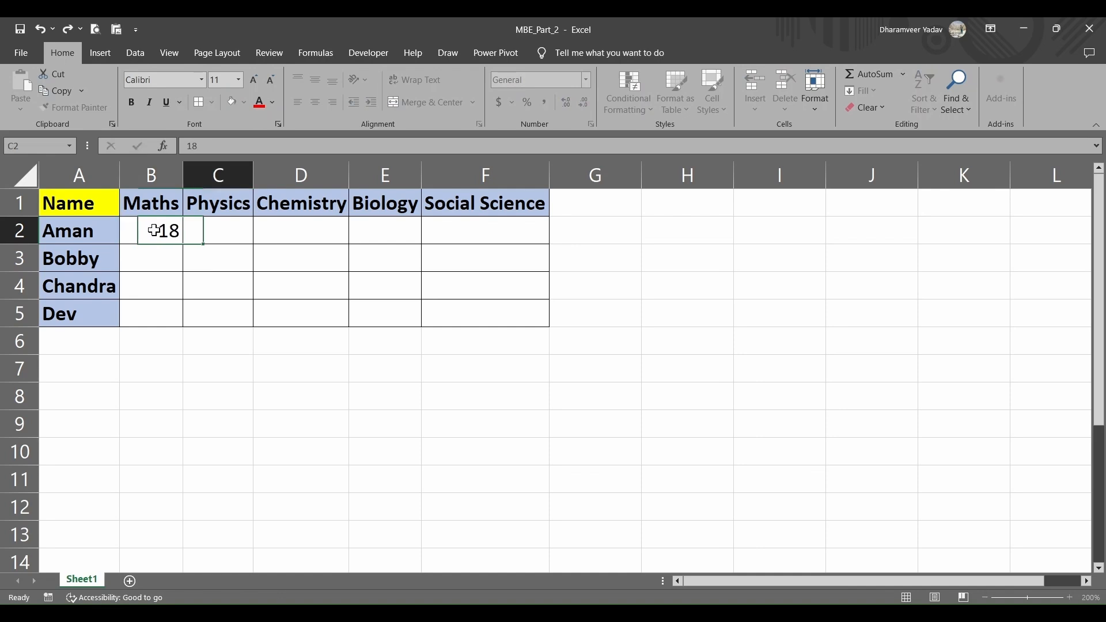
pyautogui.write('14')
pyautogui.press('Tab')
pyautogui.write('19')
pyautogui.press('Tab')
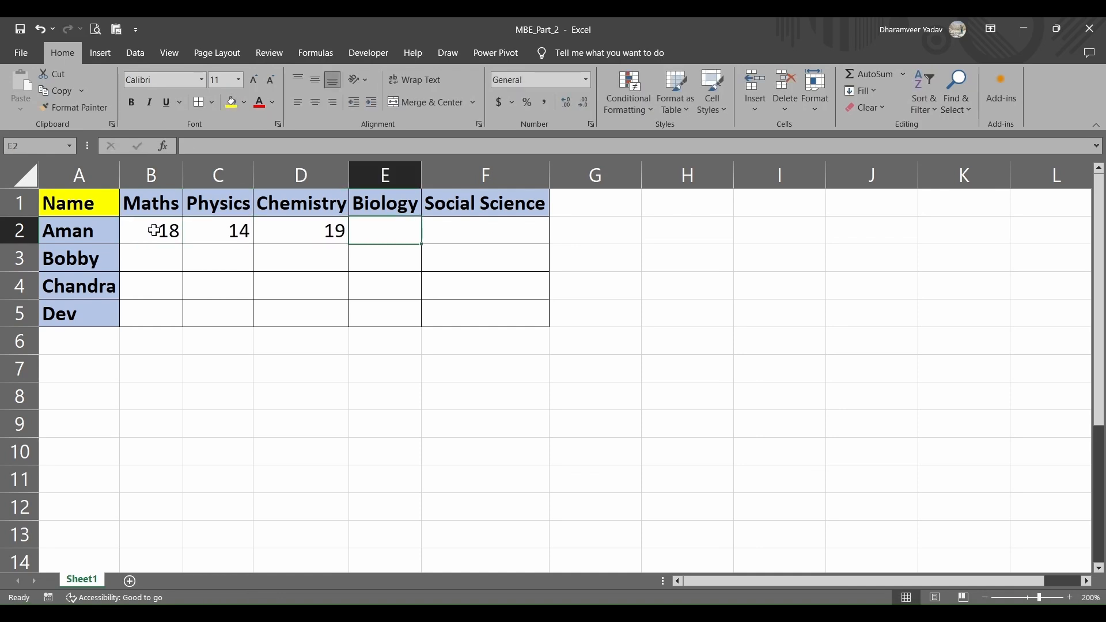
pyautogui.write('15')
pyautogui.press('Tab')
pyautogui.write('12')
pyautogui.press('Tab')
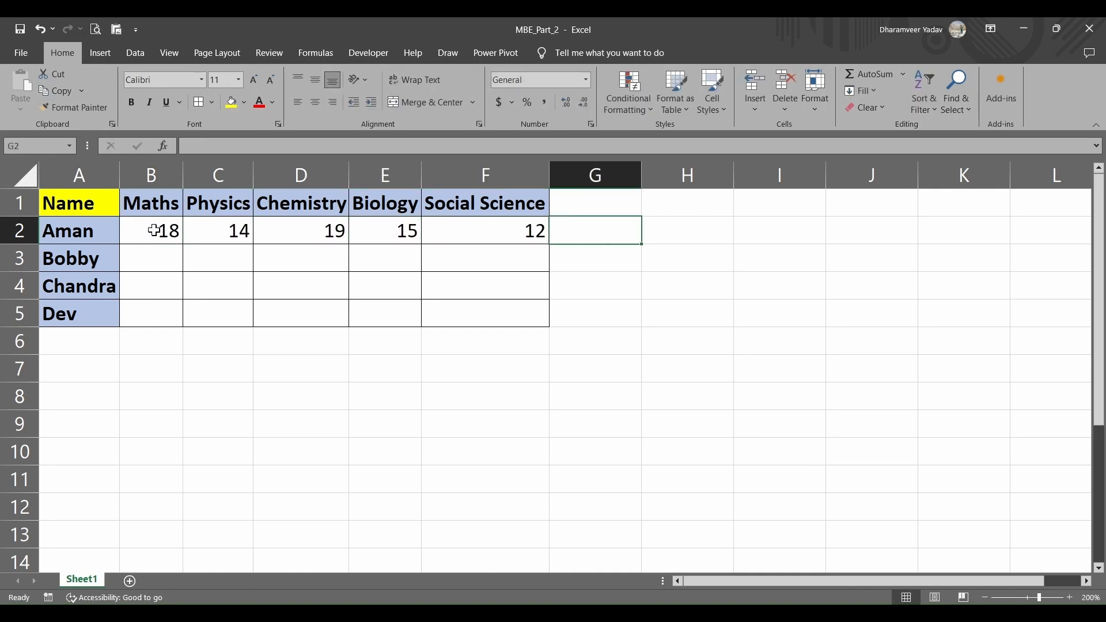
# Enter 13 in cell G2 and select that cell again
pyautogui.write('13')
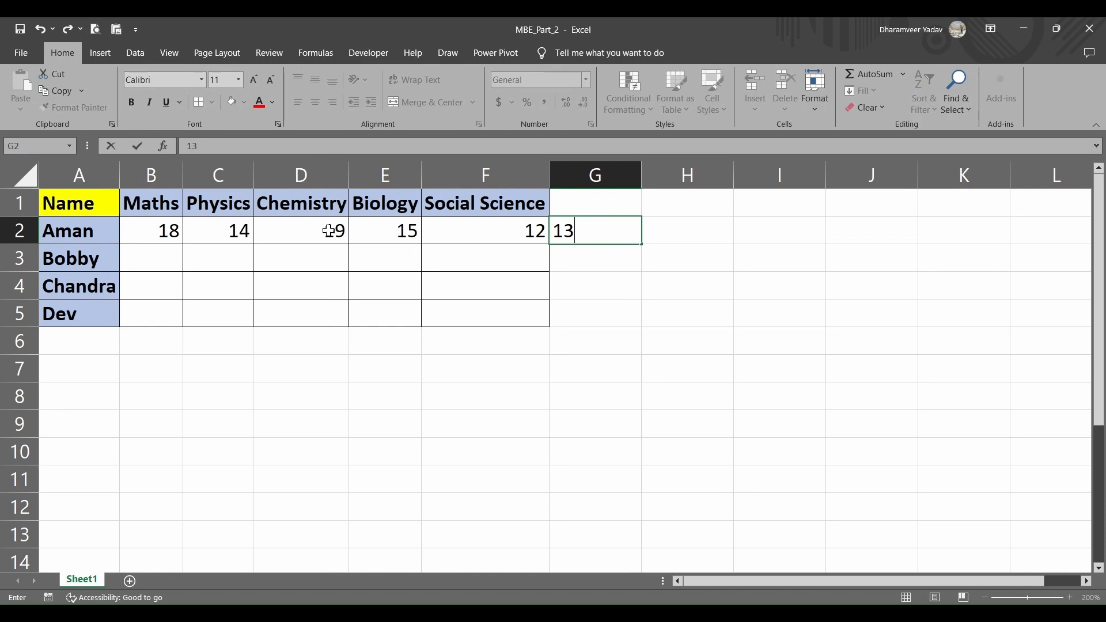
pyautogui.click(517, 228)
pyautogui.click(591, 227)
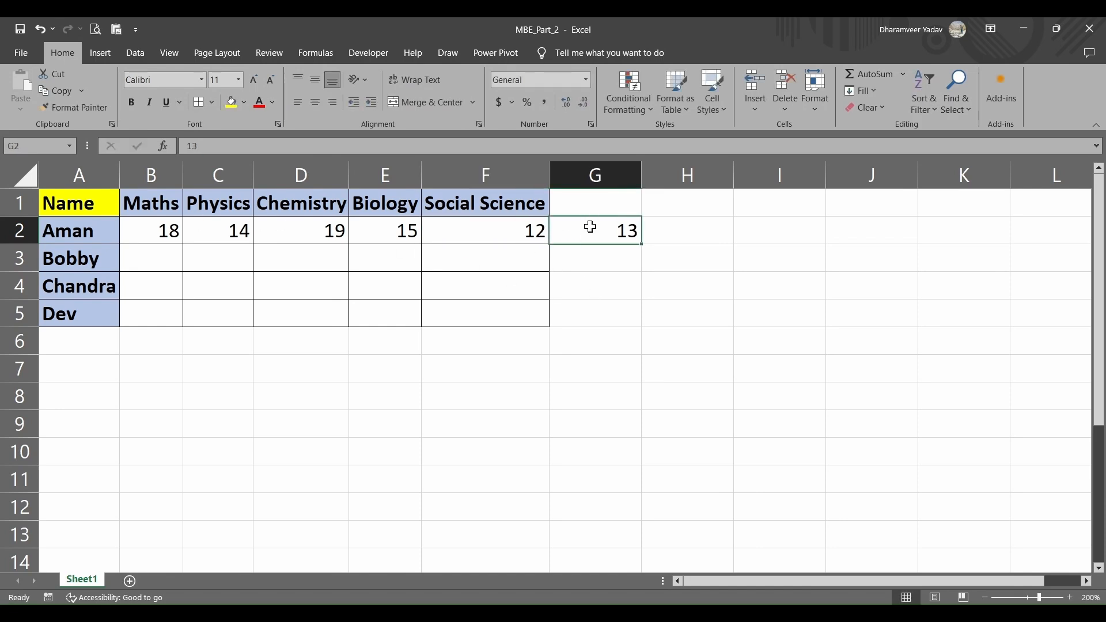
# Delete the value in cell G2 and clear the marks in cells B2 to F2
pyautogui.press('Delete')
pyautogui.click(527, 233)
pyautogui.click(599, 231)
pyautogui.click(503, 234)
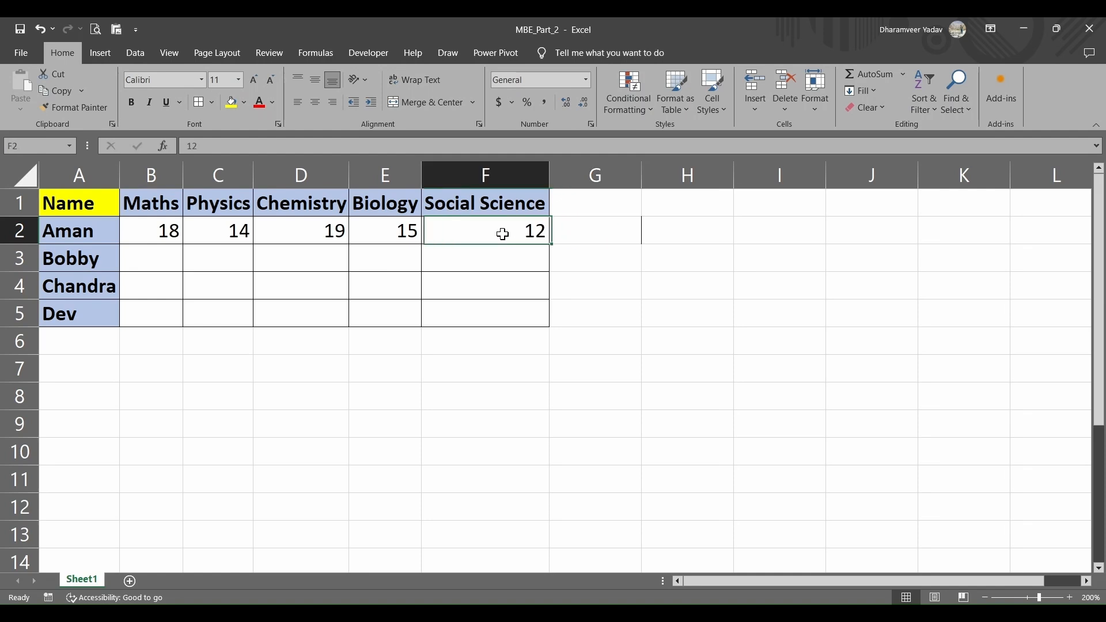
pyautogui.click(156, 263)
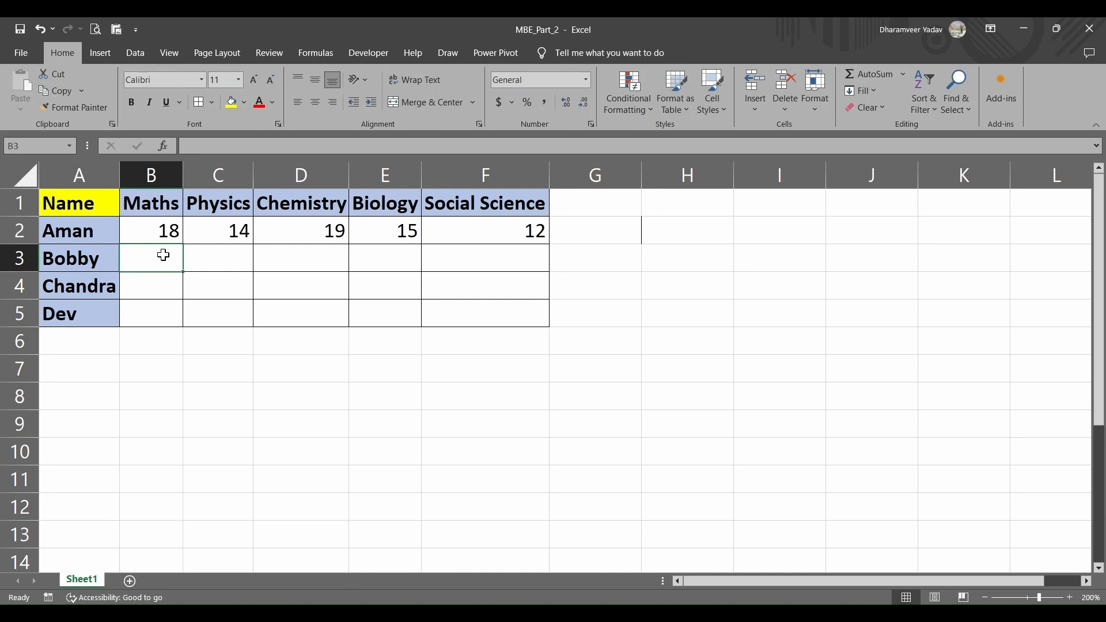
pyautogui.moveTo(156, 237); pyautogui.dragTo(482, 224)
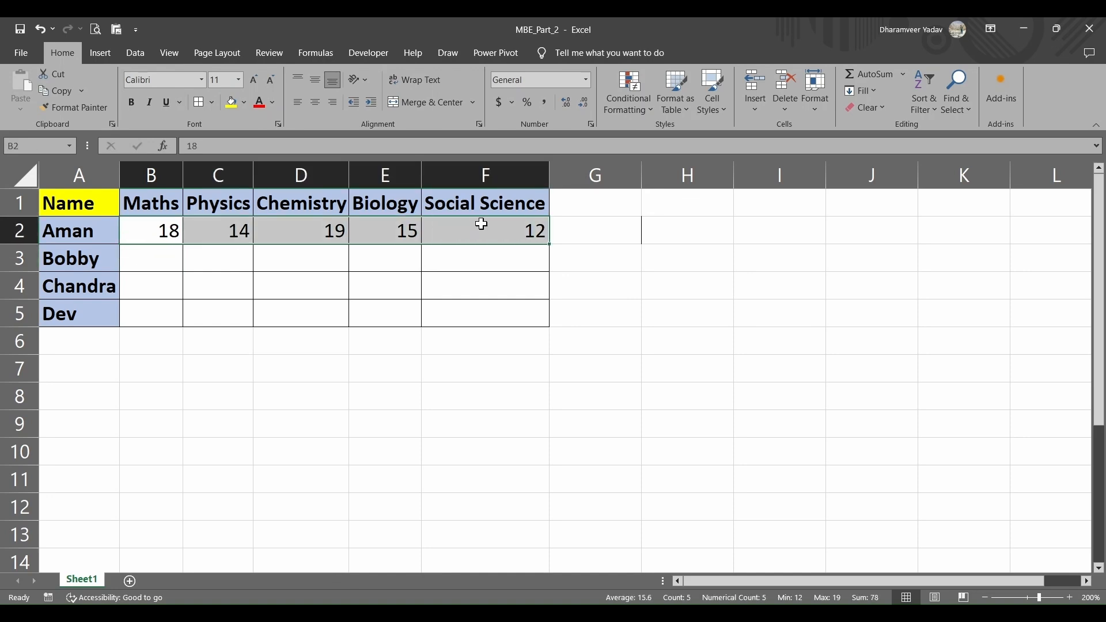
pyautogui.click(482, 258)
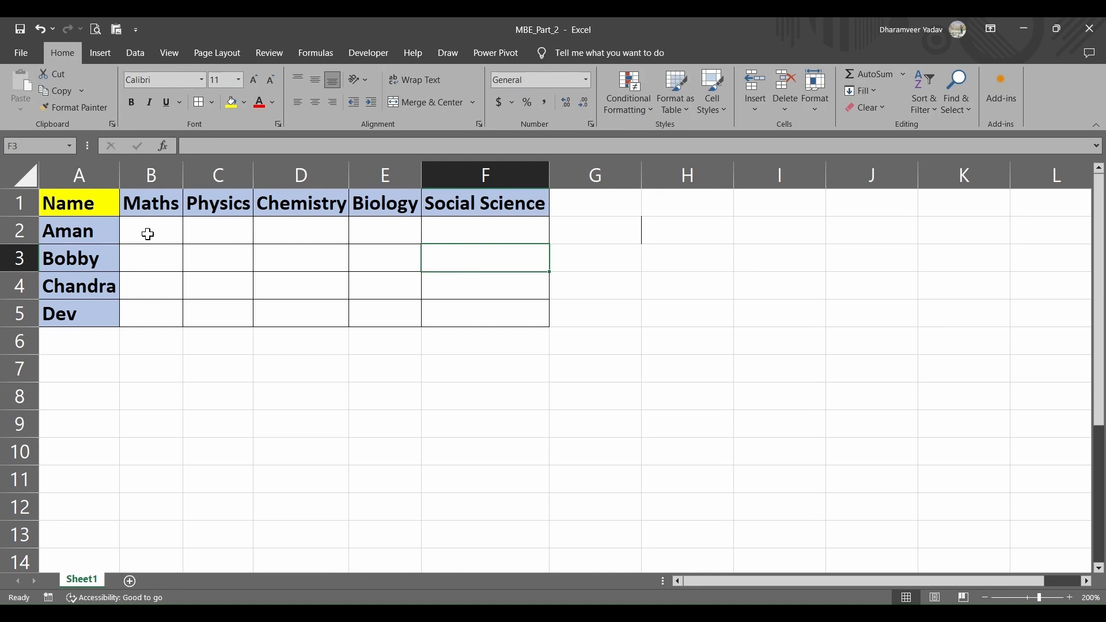
# Select the marks range B2:F5 and enter 17, 15, 16, 18 and 19 across row 2
pyautogui.moveTo(148, 234); pyautogui.dragTo(452, 318)
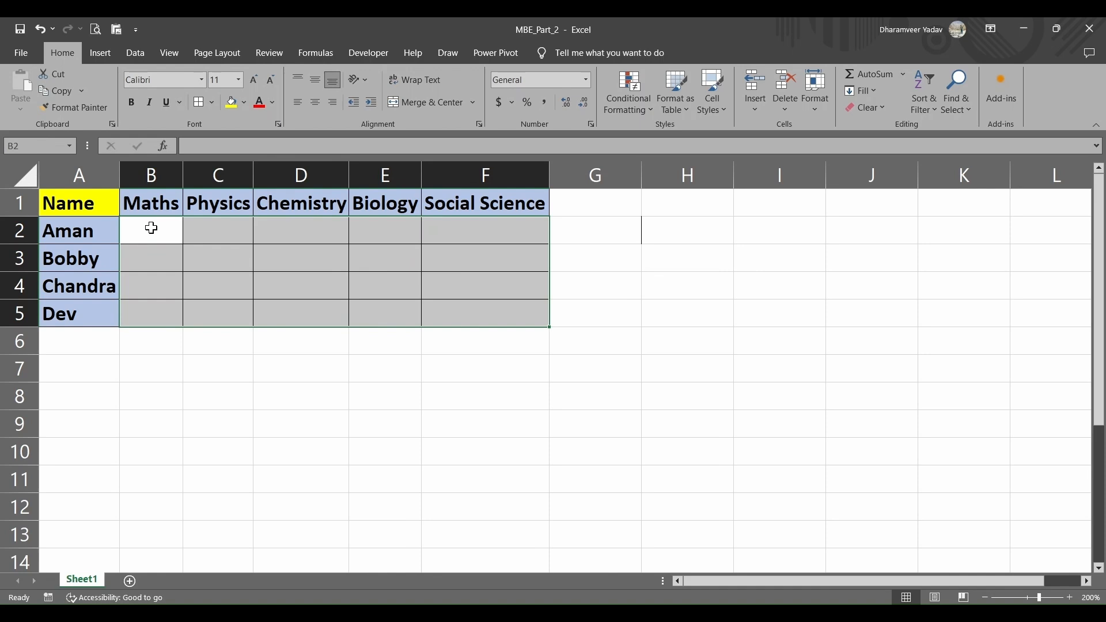
pyautogui.write('17')
pyautogui.press('Tab')
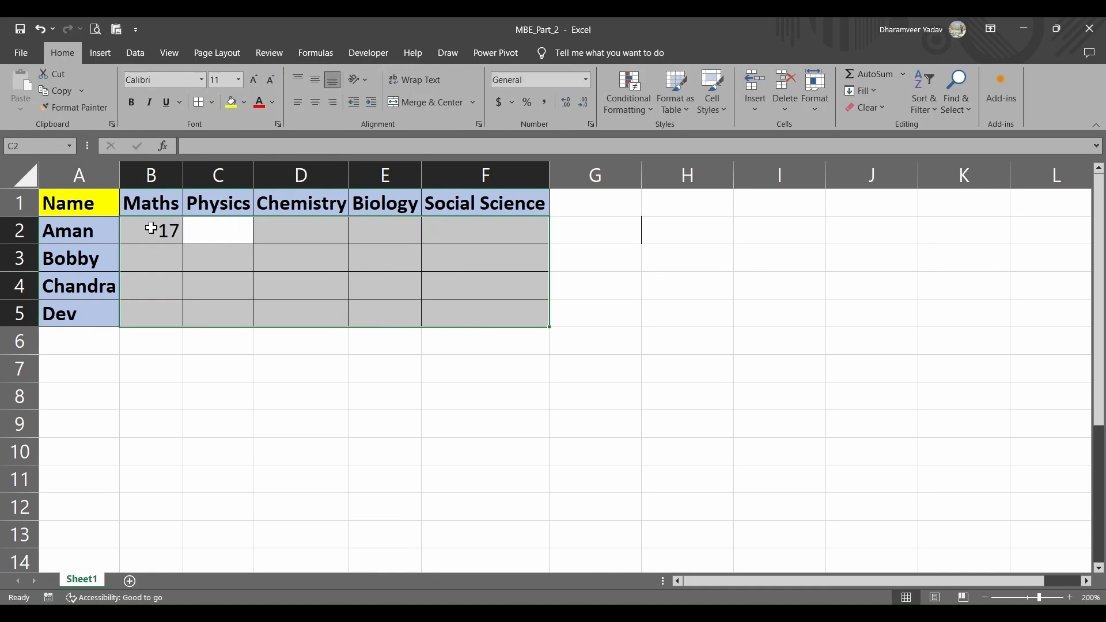
pyautogui.write('15')
pyautogui.press('Tab')
pyautogui.write('16')
pyautogui.press('Tab')
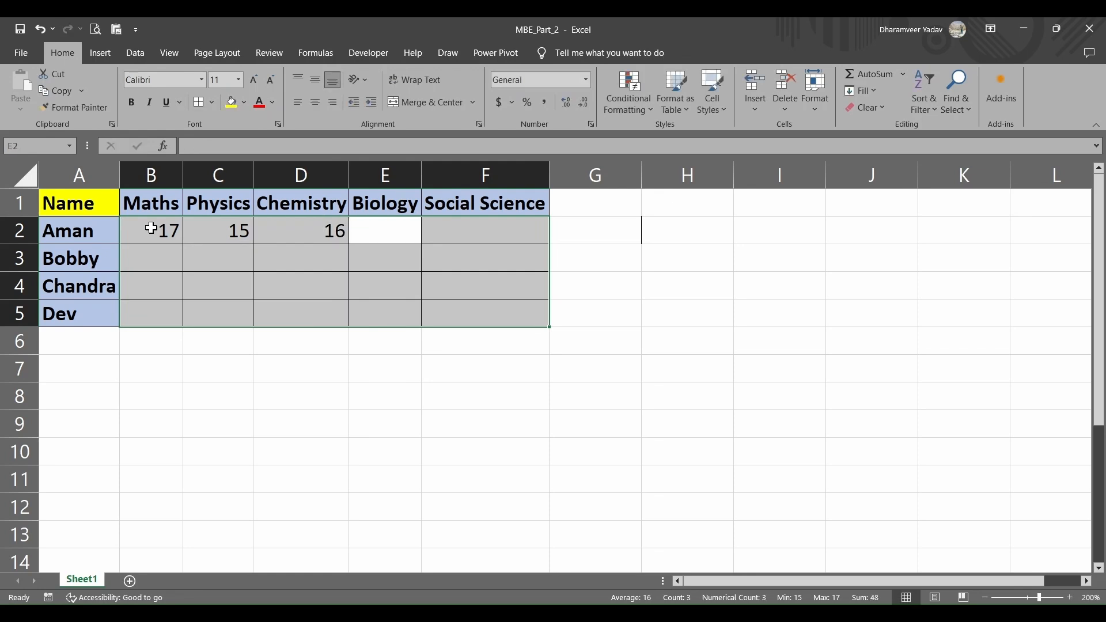
pyautogui.write('18')
pyautogui.press('Tab')
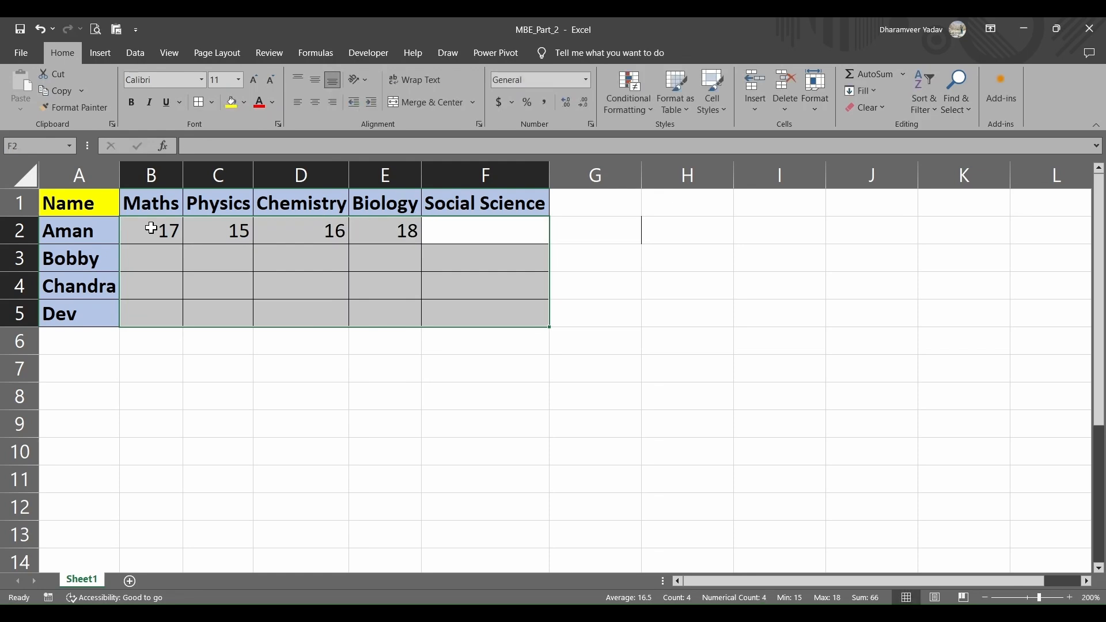
pyautogui.write('19')
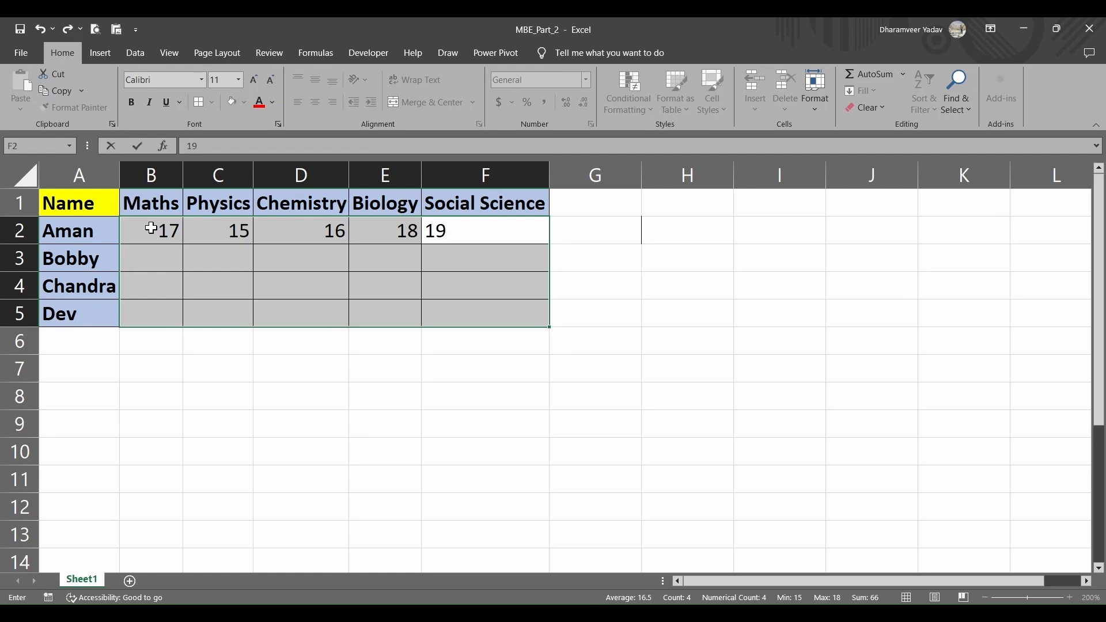
pyautogui.press('Tab')
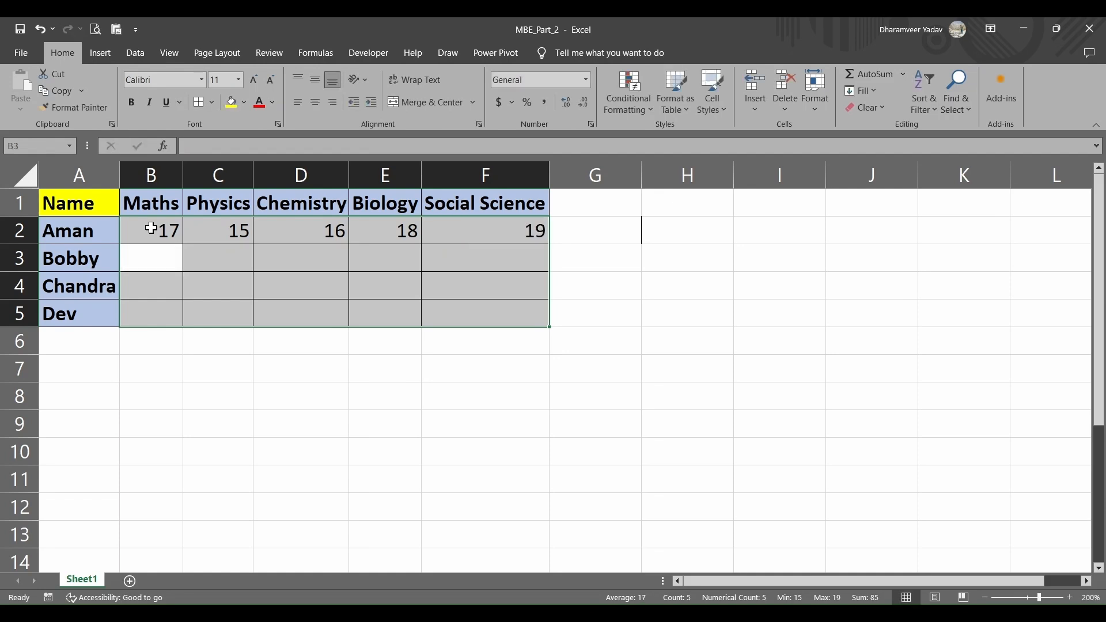
# Enter the second student's marks 16, 17, 12, 13 and 10 in cells B3 to F3 within the selected range
pyautogui.write('1')
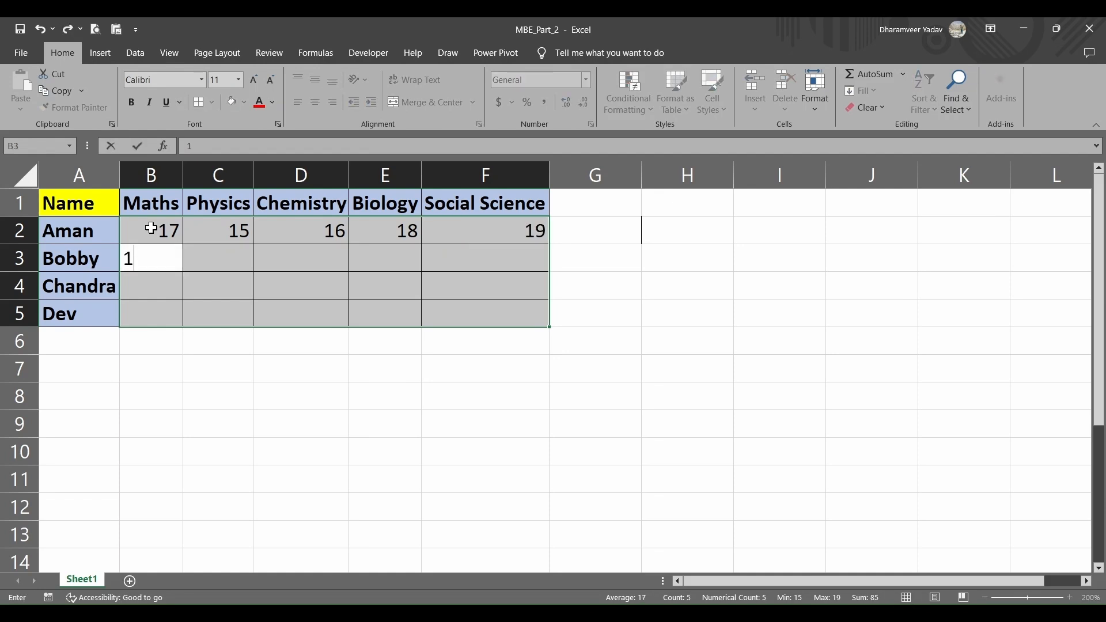
pyautogui.write('6')
pyautogui.press('Tab')
pyautogui.write('17')
pyautogui.press('Tab')
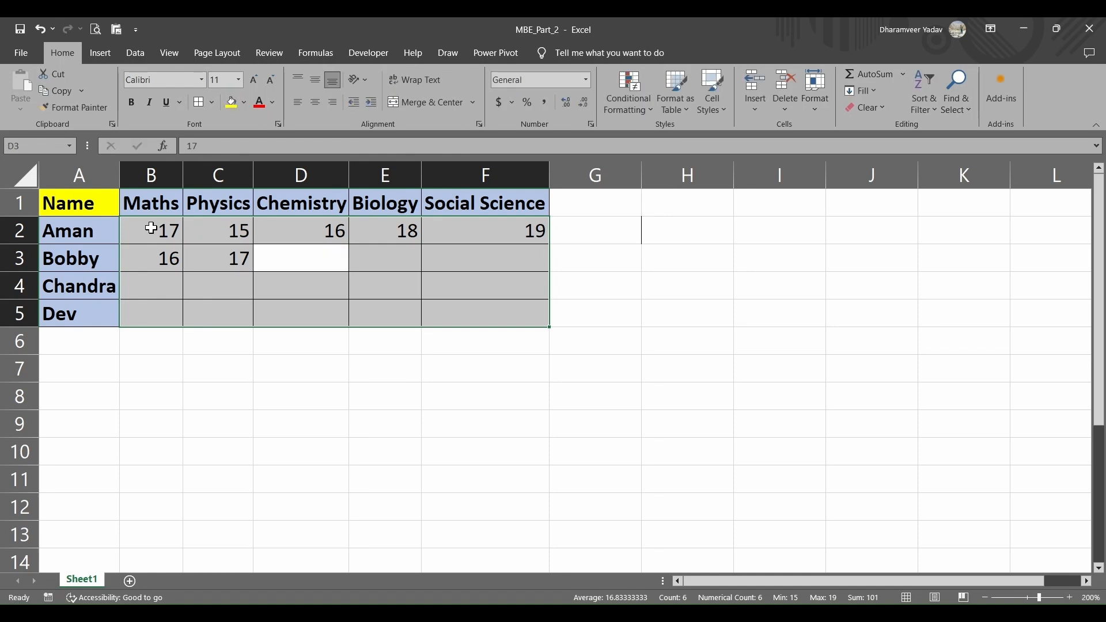
pyautogui.write('12')
pyautogui.press('Tab')
pyautogui.write('13')
pyautogui.press('Tab')
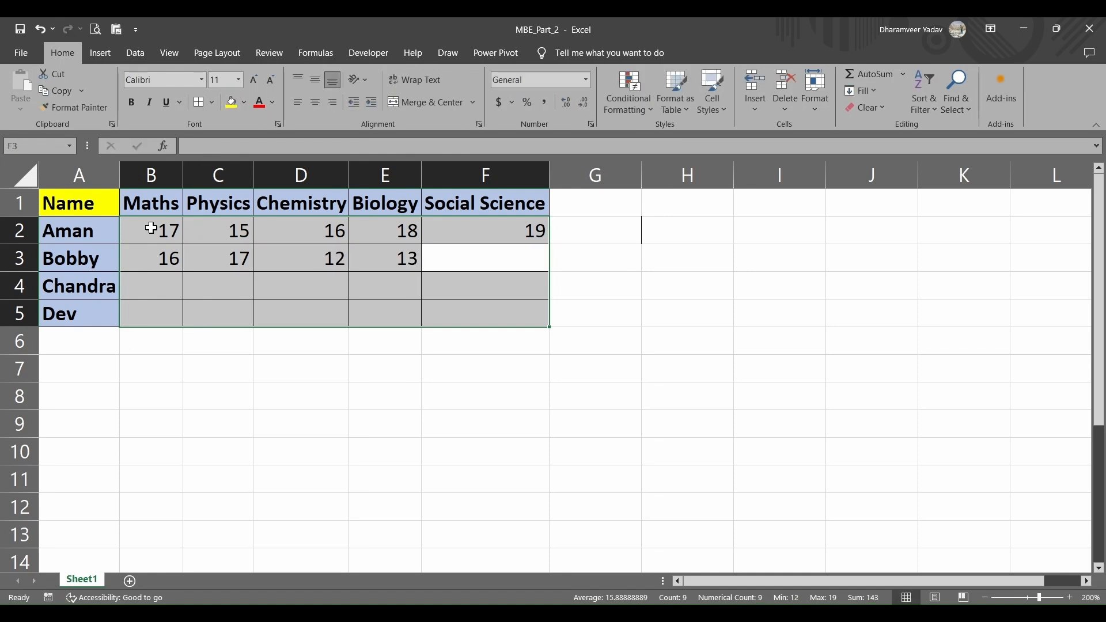
pyautogui.write('10')
pyautogui.press('Return')
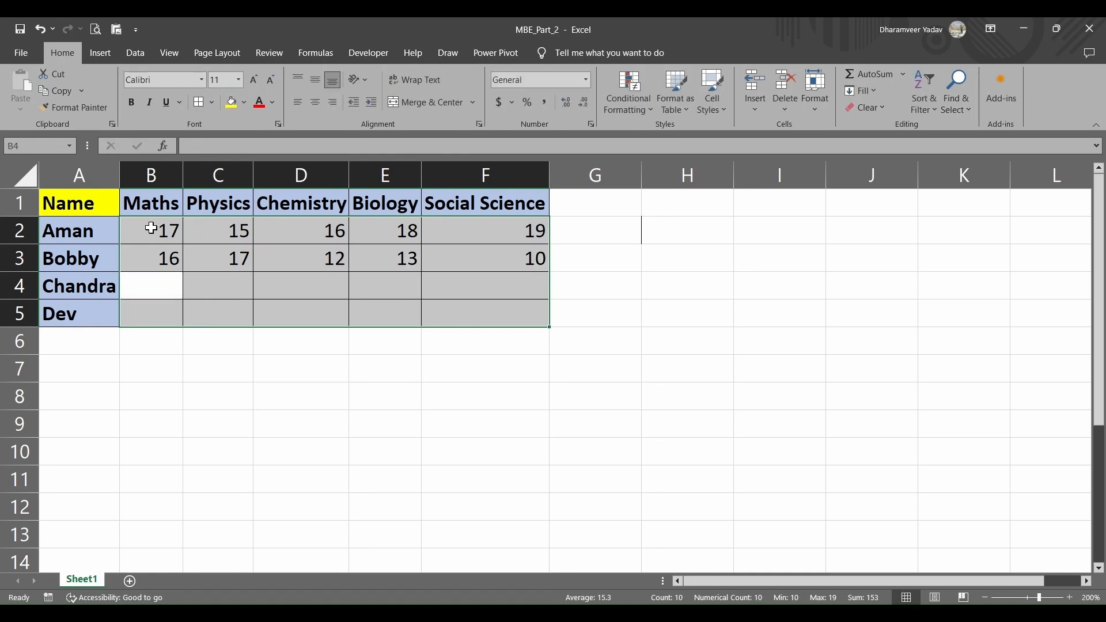
# Enter the third student's marks 20, 18, 15, 17 and 19 in cells B4 to F4
pyautogui.write('20')
pyautogui.press('Tab')
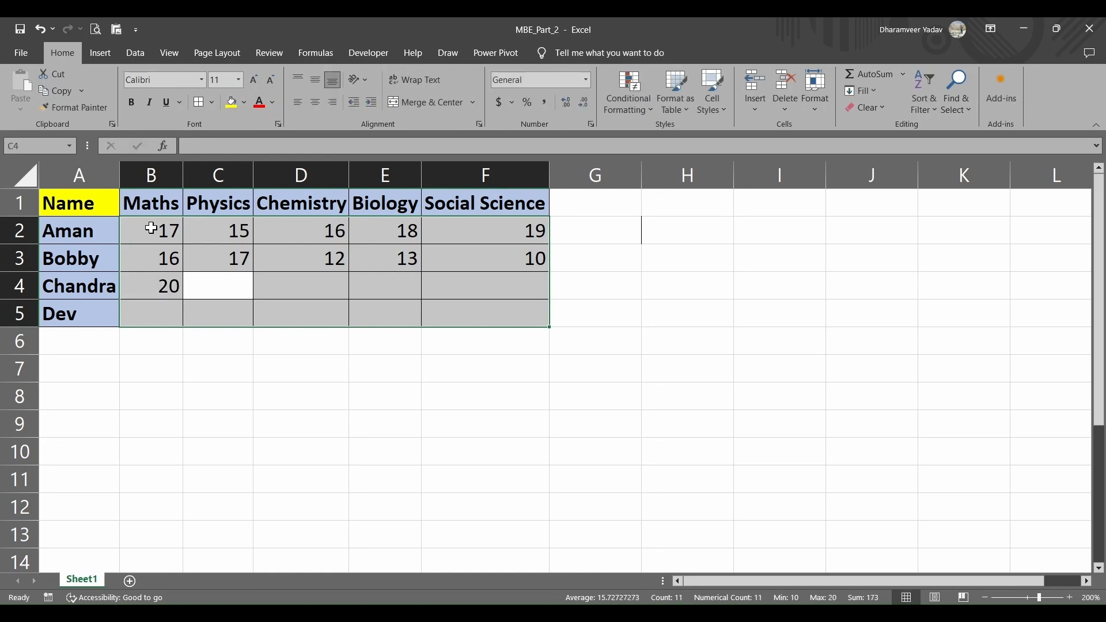
pyautogui.write('18')
pyautogui.press('Tab')
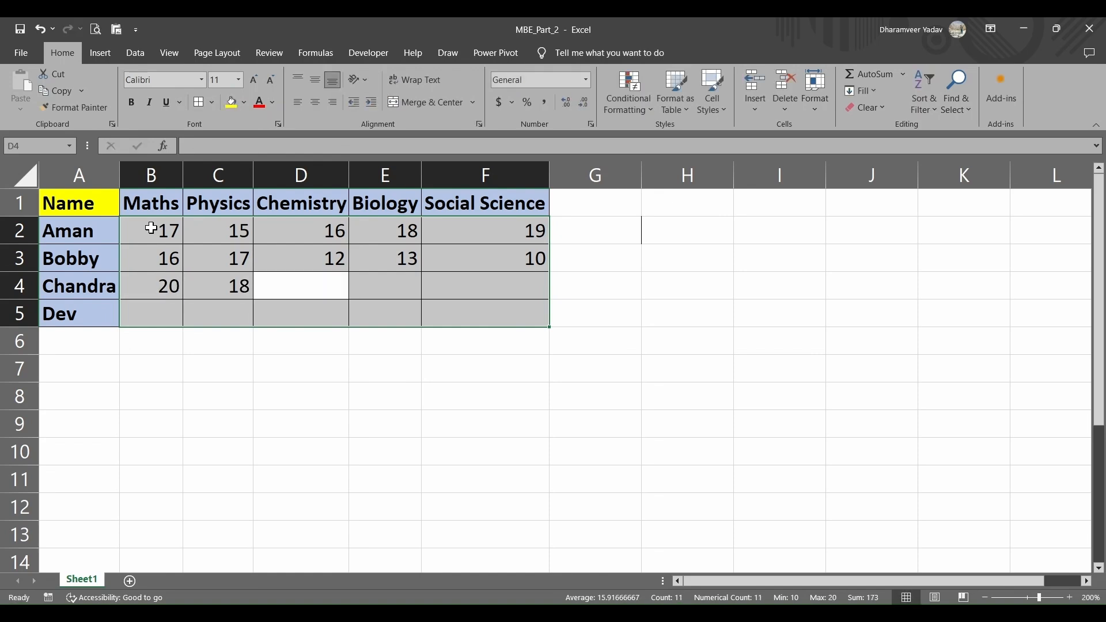
pyautogui.write('15')
pyautogui.press('Tab')
pyautogui.write('17')
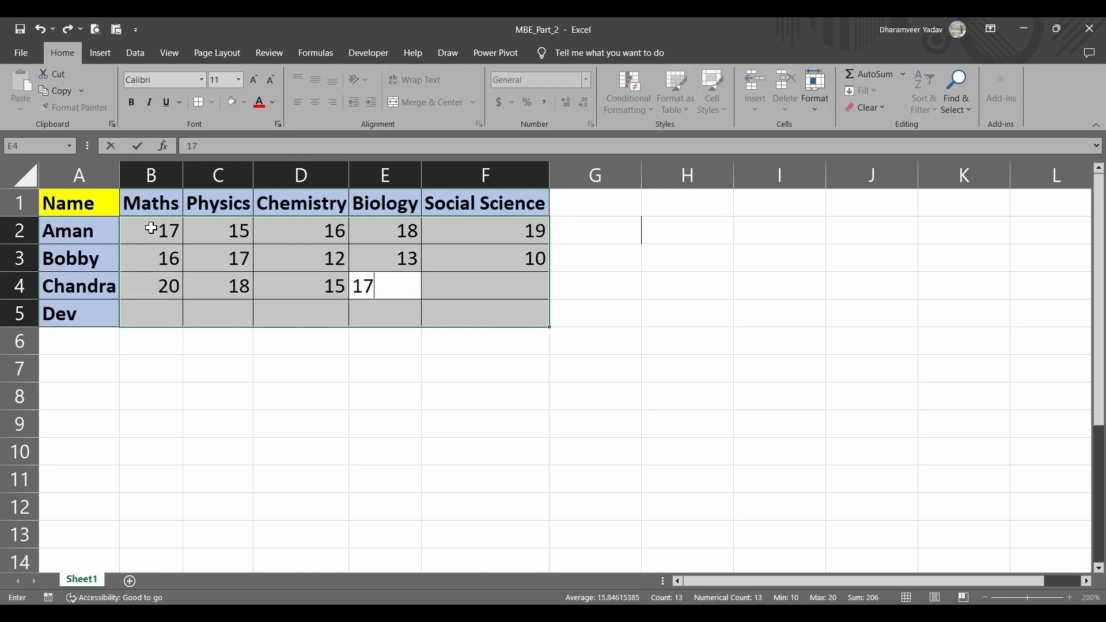
pyautogui.press('Tab')
pyautogui.write('19')
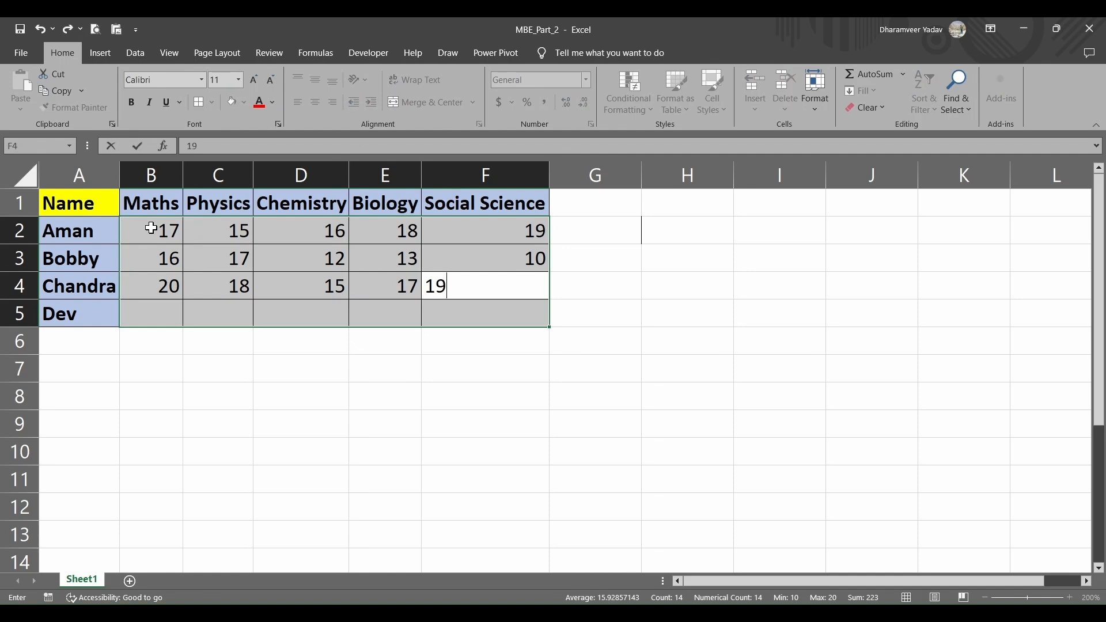
pyautogui.press('Tab')
# Enter the fourth student's marks 14, 16, 10, 09 and 11 in cells B5 to F5
pyautogui.write('14')
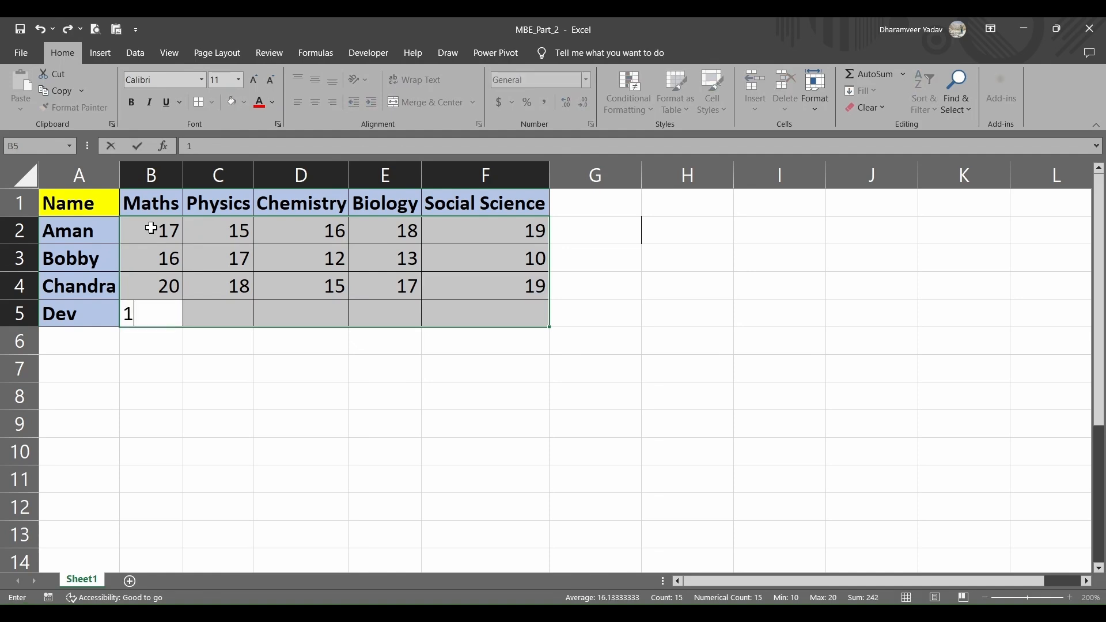
pyautogui.press('Tab')
pyautogui.write('16')
pyautogui.press('Tab')
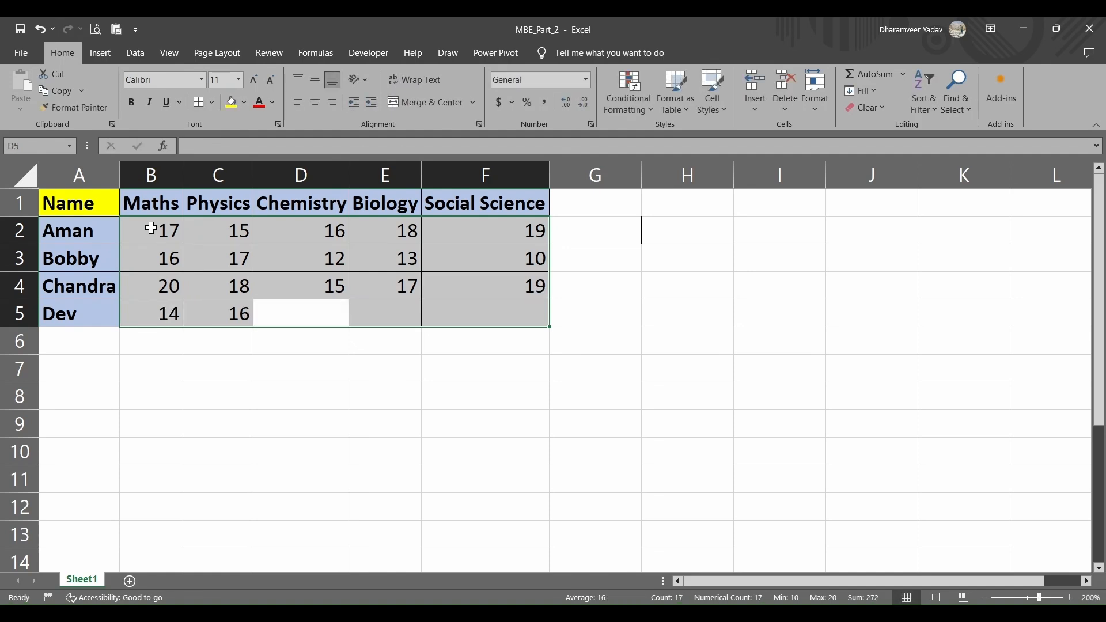
pyautogui.write('10')
pyautogui.press('Tab')
pyautogui.write('09')
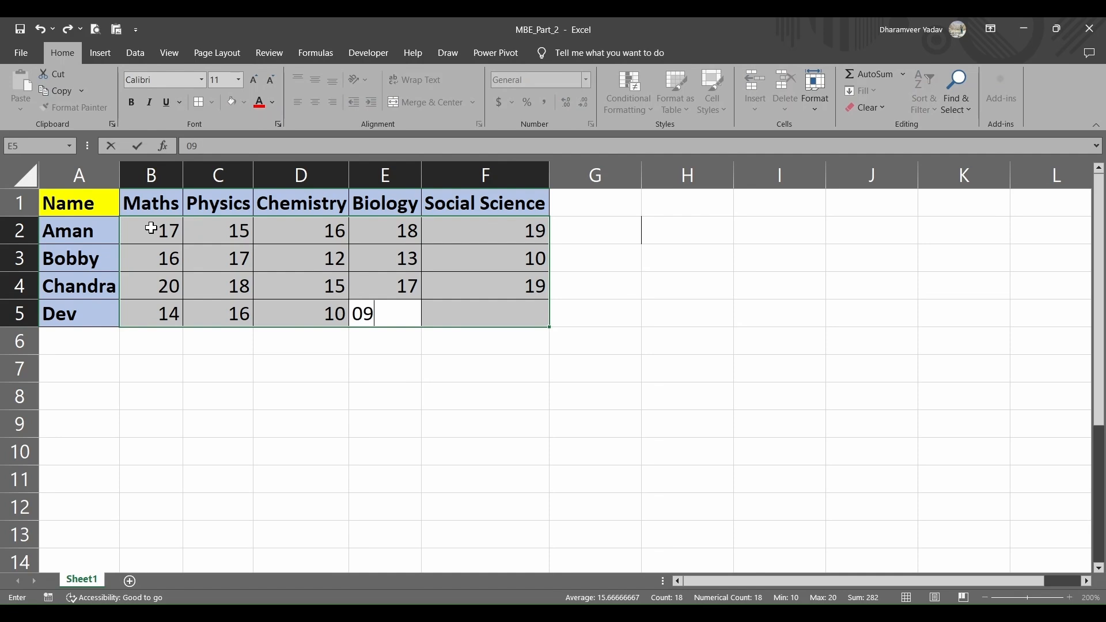
pyautogui.press('Tab')
pyautogui.write('11')
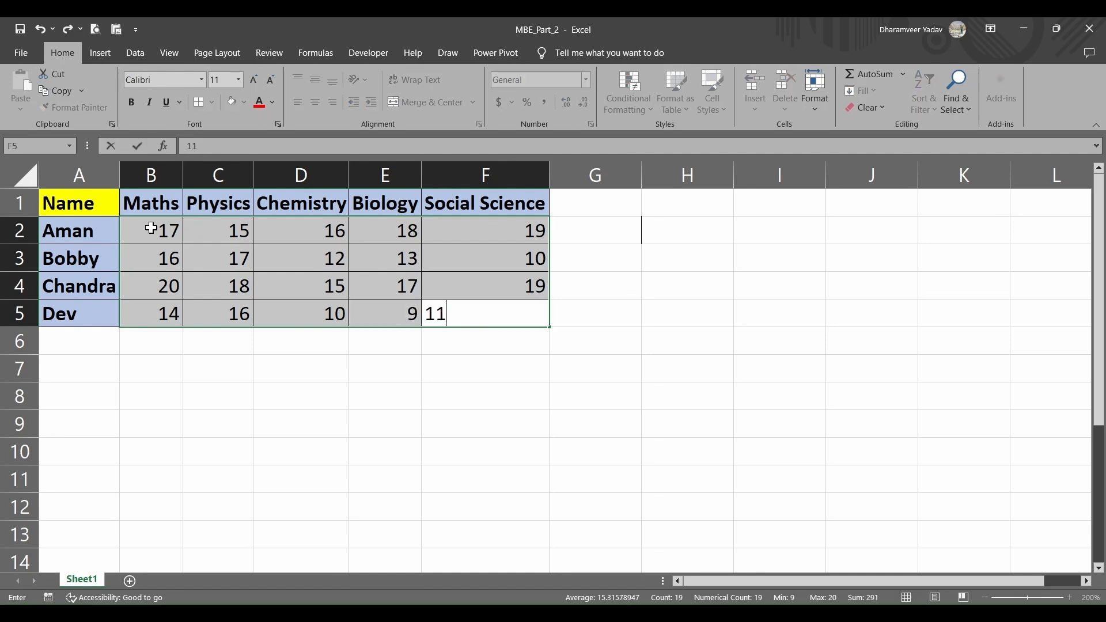
pyautogui.press('Tab')
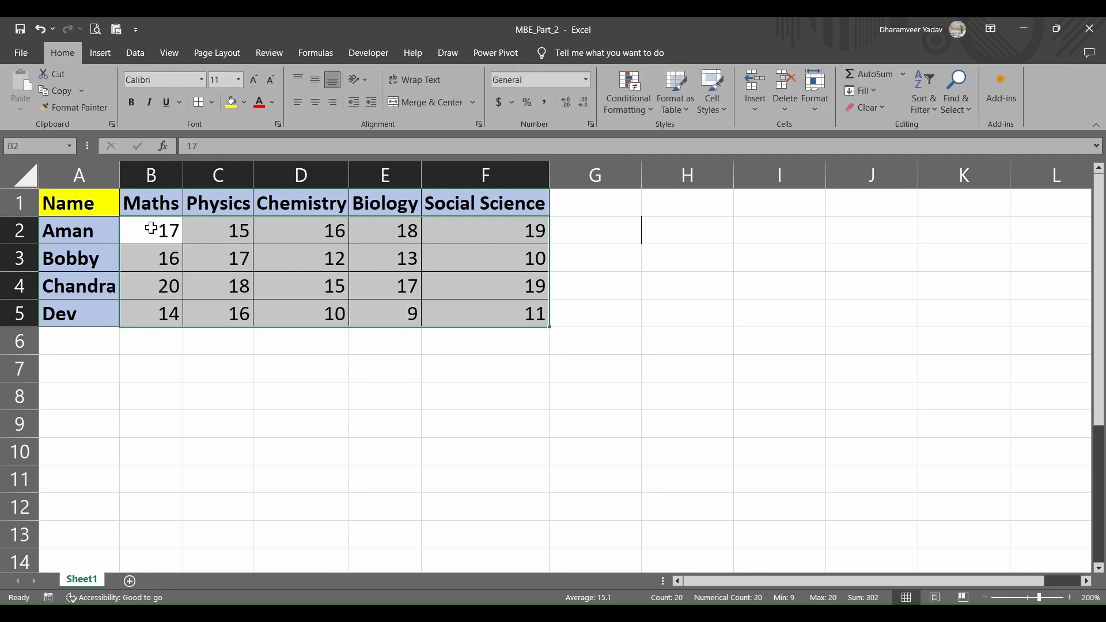
# Move the active cell through the selected range from B2 to F5, and deselect the range by selecting E9
pyautogui.press('Tab')
pyautogui.press('Tab')
pyautogui.press('Tab')
pyautogui.press('Tab')
pyautogui.press('Tab')
pyautogui.press('Tab')
pyautogui.press('Tab')
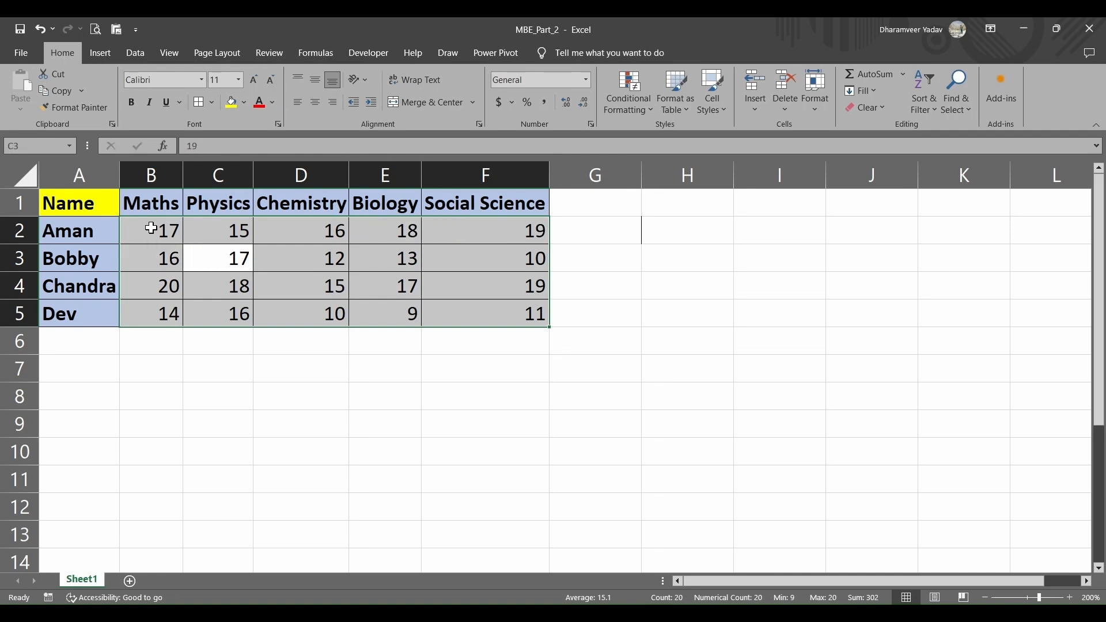
pyautogui.press('Tab')
pyautogui.press('Tab')
pyautogui.press('Tab')
pyautogui.press('Tab')
pyautogui.press('Tab')
pyautogui.press('Tab')
pyautogui.press('Tab')
pyautogui.press('Tab')
pyautogui.press('Tab')
pyautogui.press('Tab')
pyautogui.press('Tab')
pyautogui.press('Tab')
pyautogui.press('Tab')
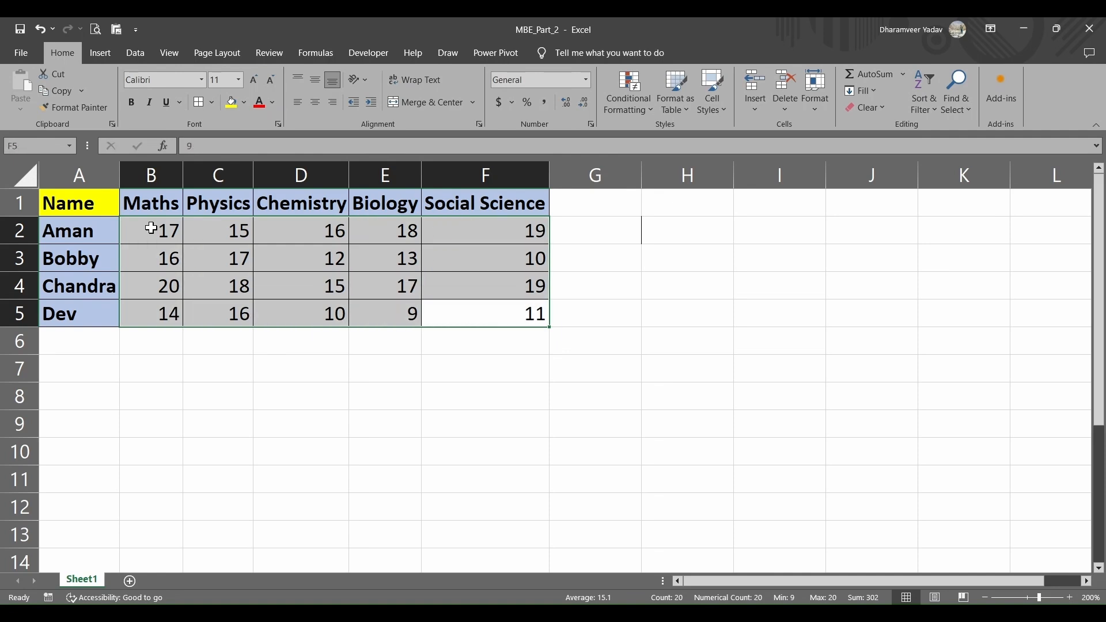
pyautogui.click(380, 420)
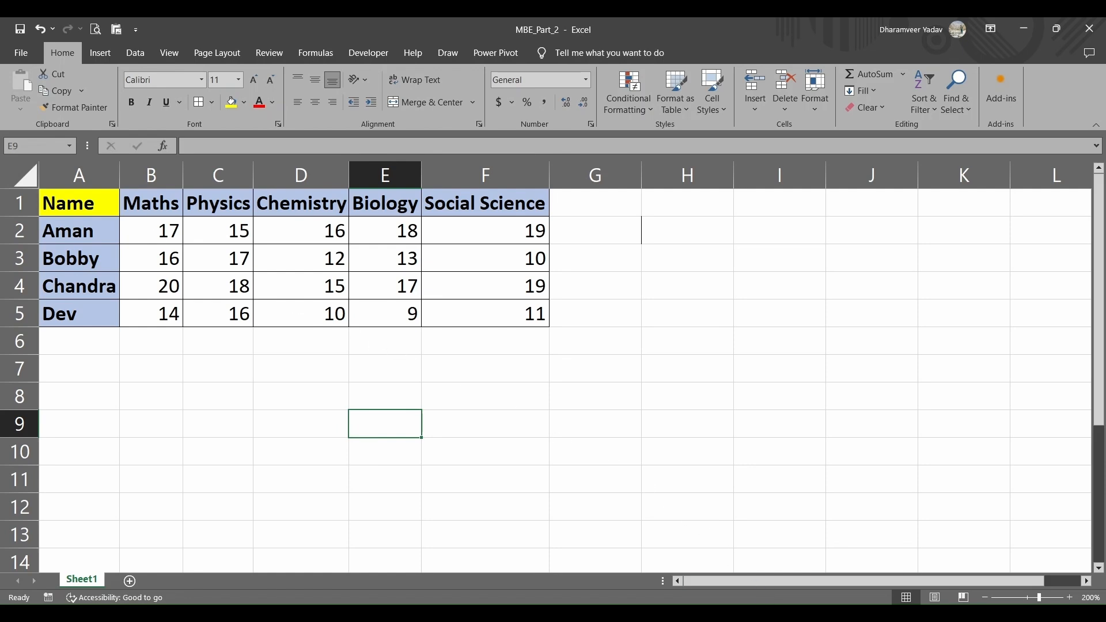
pyautogui.click(830, 613)
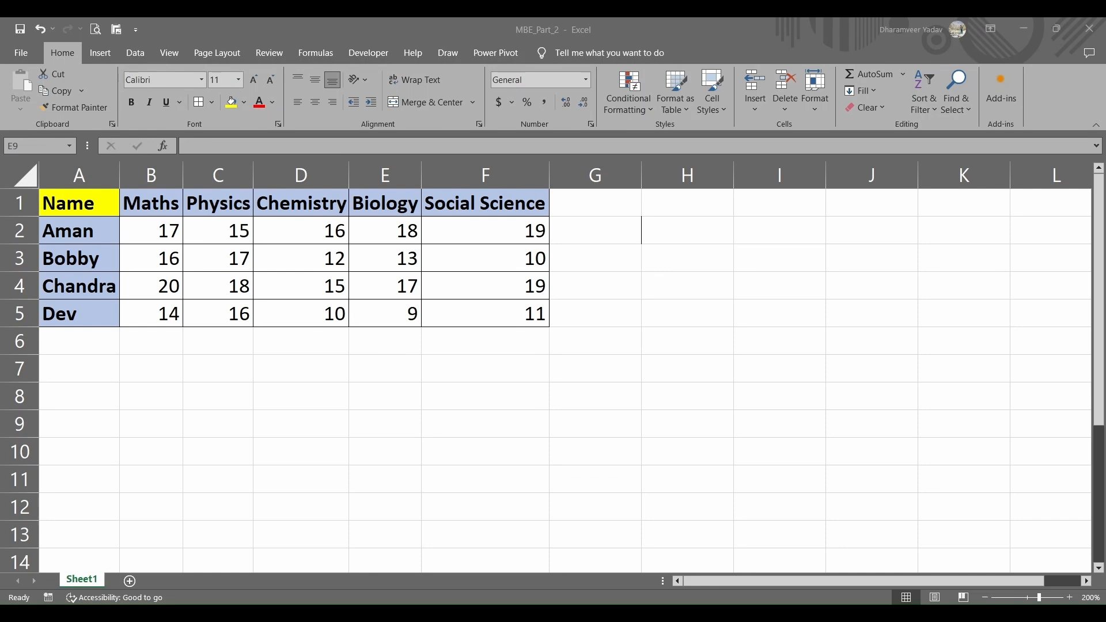
pyautogui.hotkey('alt', 'Tab')
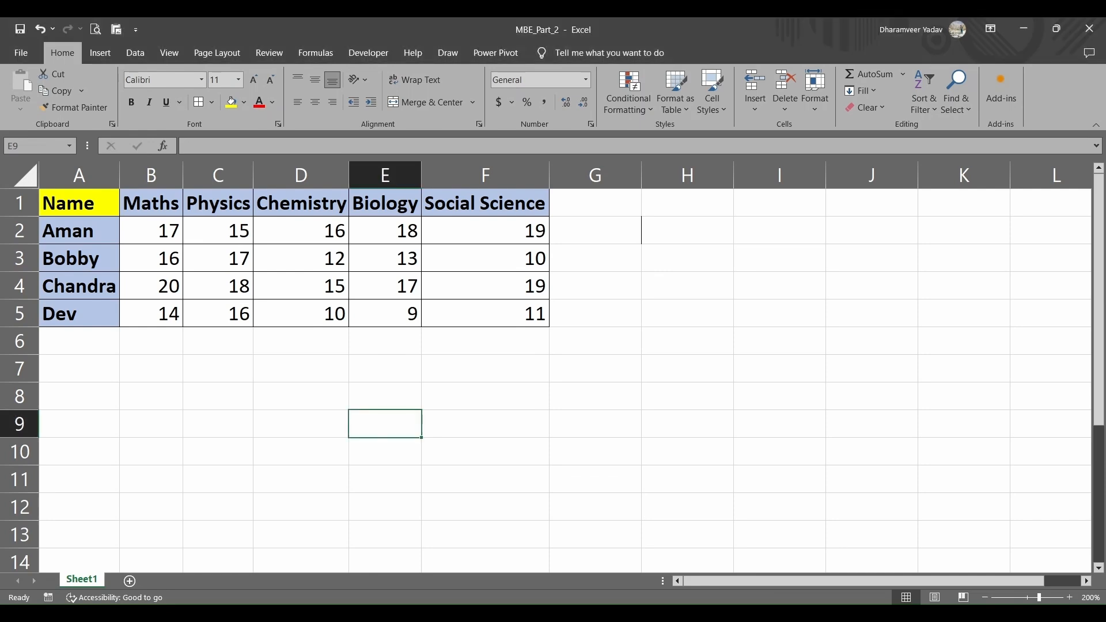
# Add the column headings Total Marks in cell G1 and Obtained Marks in cell H1
pyautogui.click(614, 206)
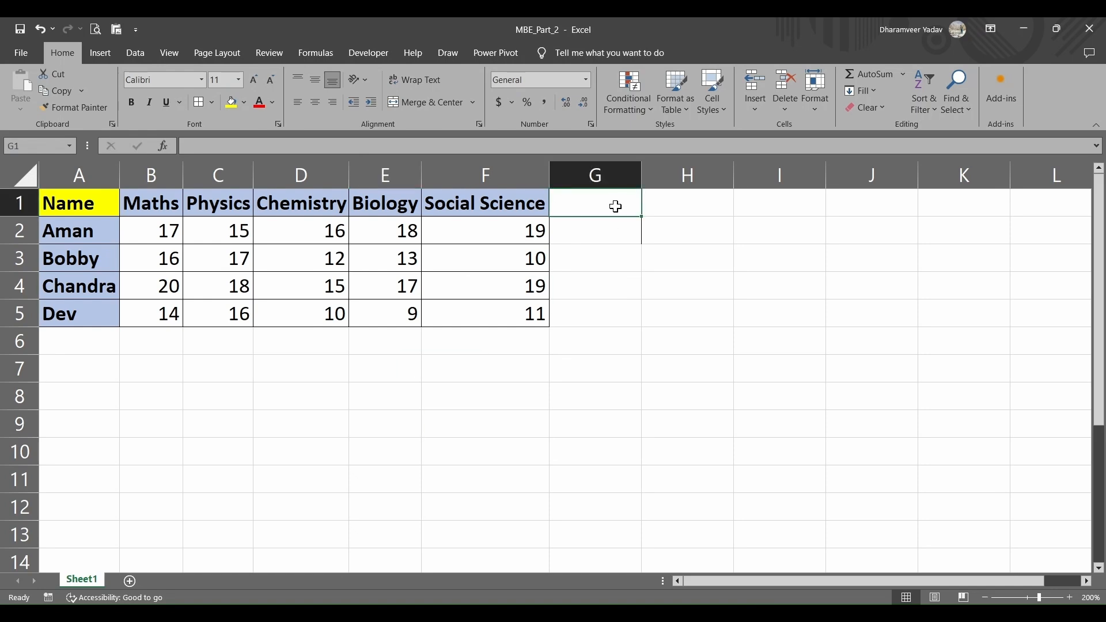
pyautogui.write('Tot')
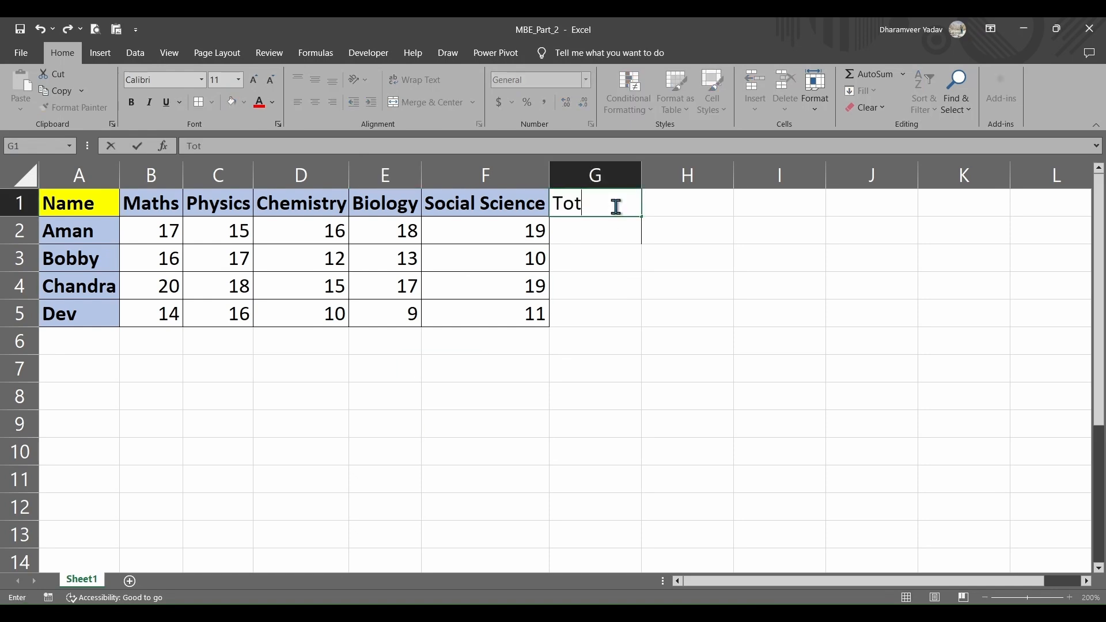
pyautogui.write('al Marks')
pyautogui.press('Tab')
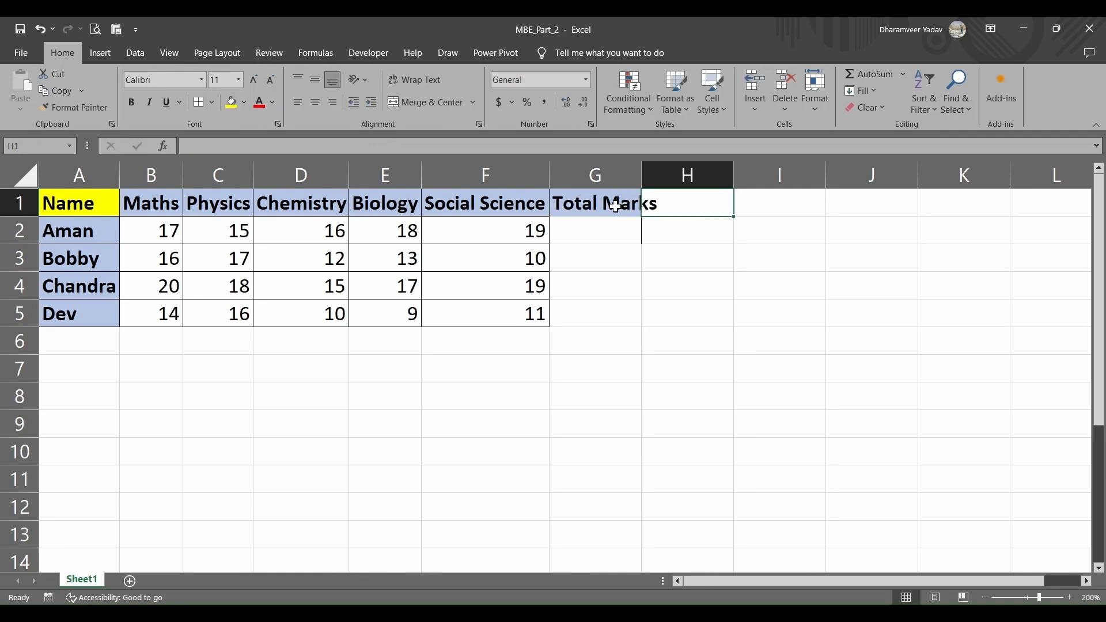
pyautogui.write('Obtained')
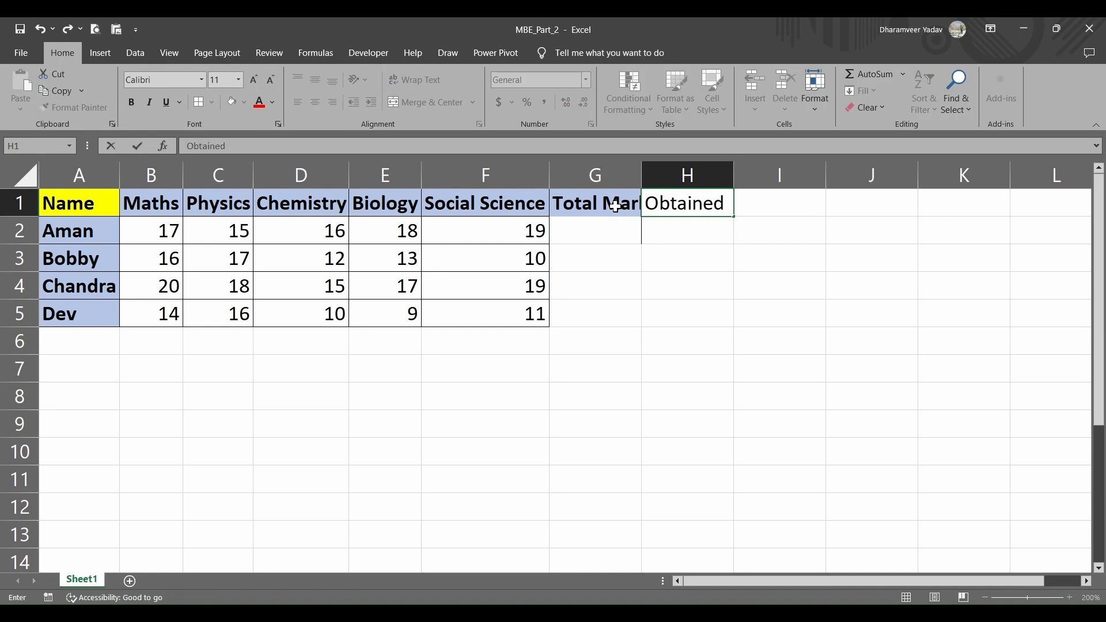
pyautogui.write(' Marks')
pyautogui.press('Return')
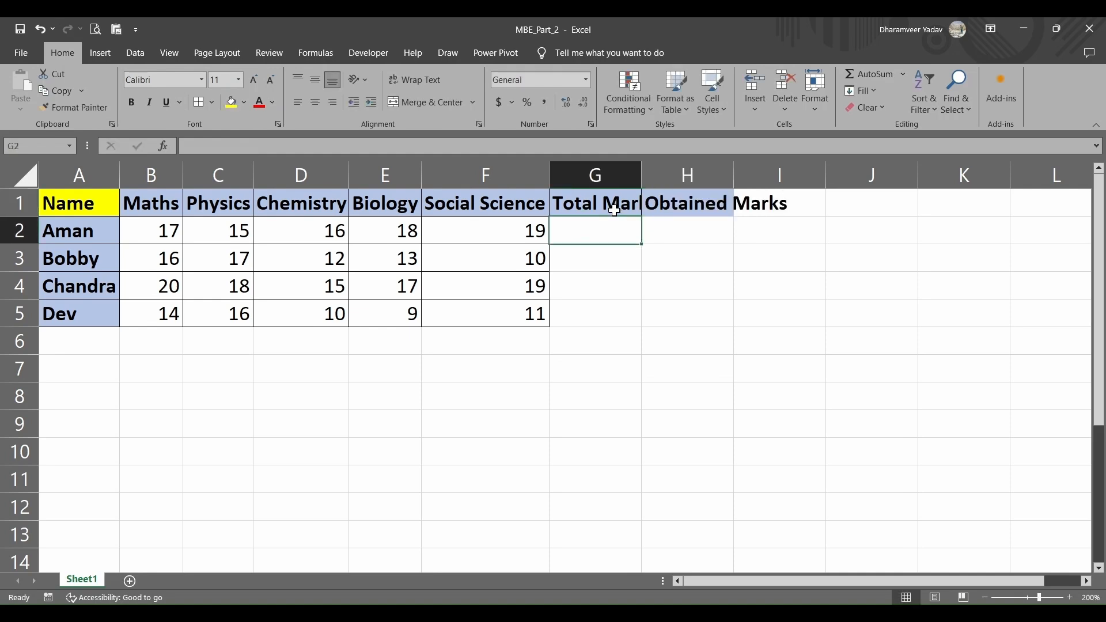
# Auto-fit the widths of columns G and H to their headings and deselect the columns
pyautogui.moveTo(611, 179); pyautogui.dragTo(710, 174)
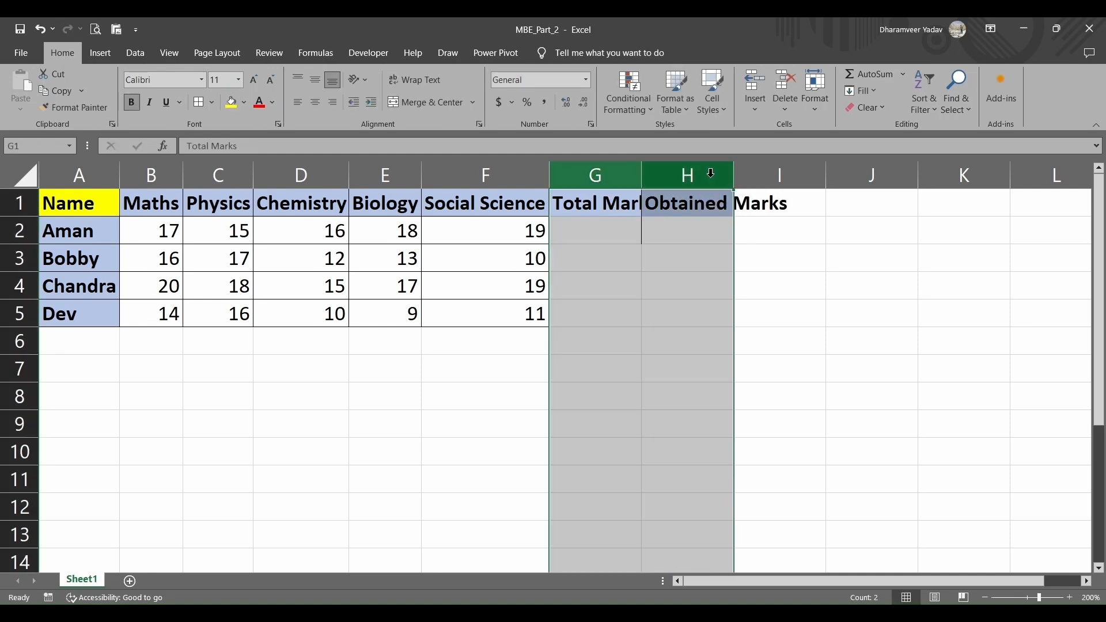
pyautogui.doubleClick(641, 175)
pyautogui.click(688, 292)
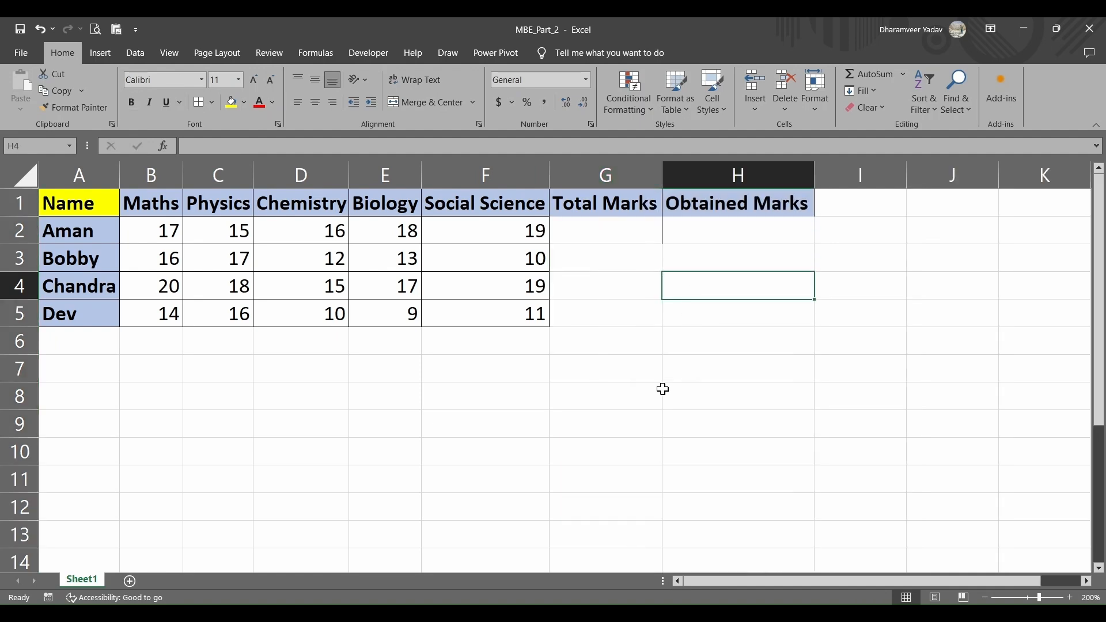
# Apply all borders to the whole marks table A1:H5 and deselect it
pyautogui.click(597, 211)
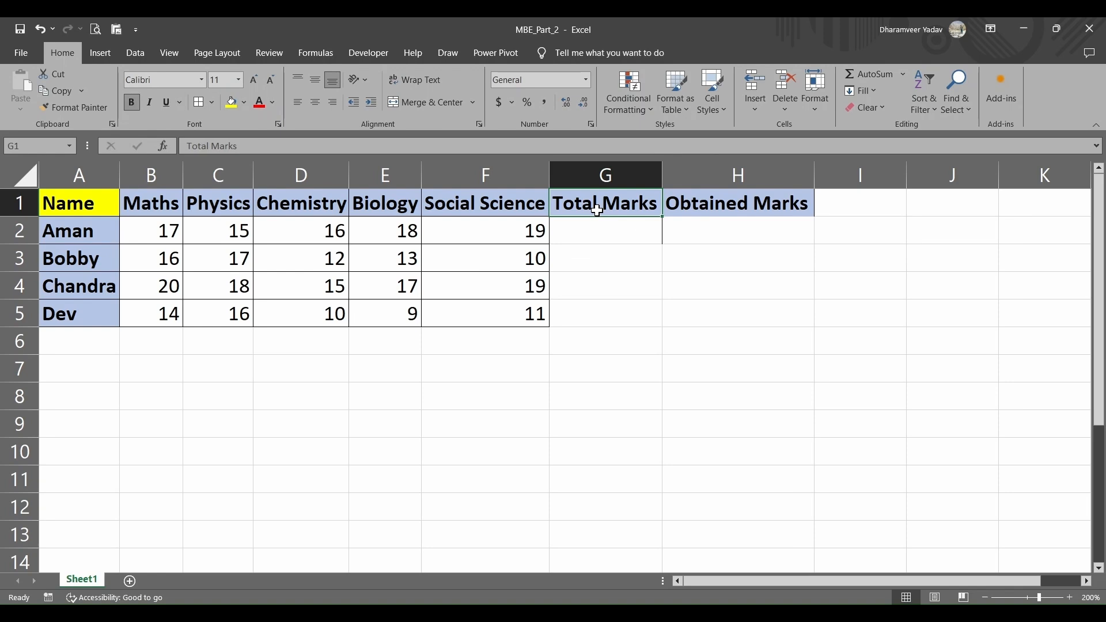
pyautogui.hotkey('ctrl', 'Home')
pyautogui.hotkey('ctrl', 'a')
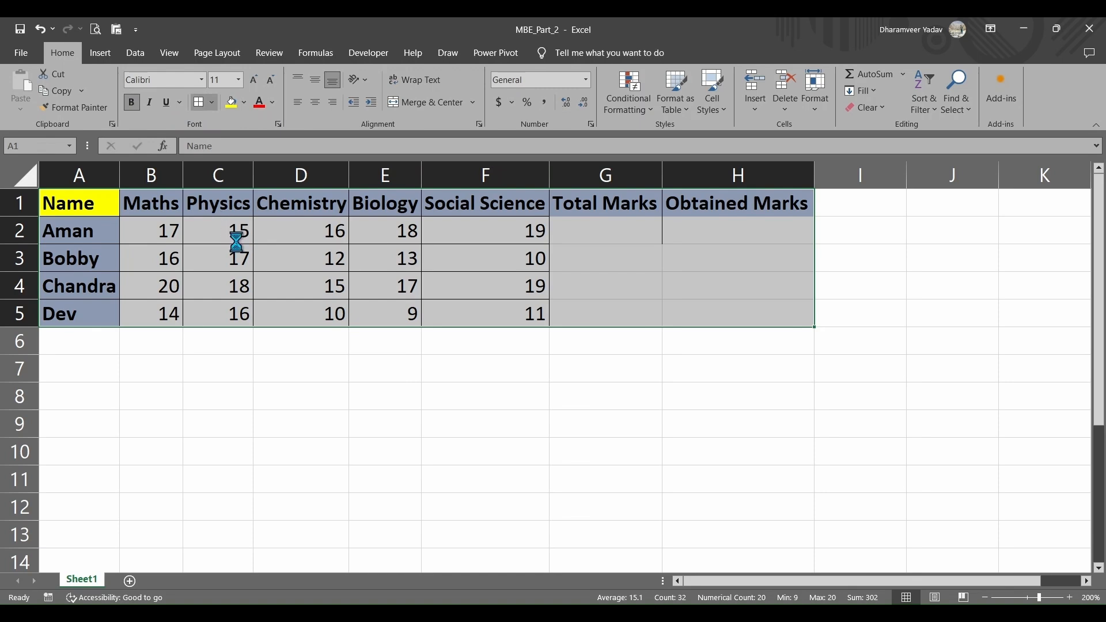
pyautogui.click(632, 305)
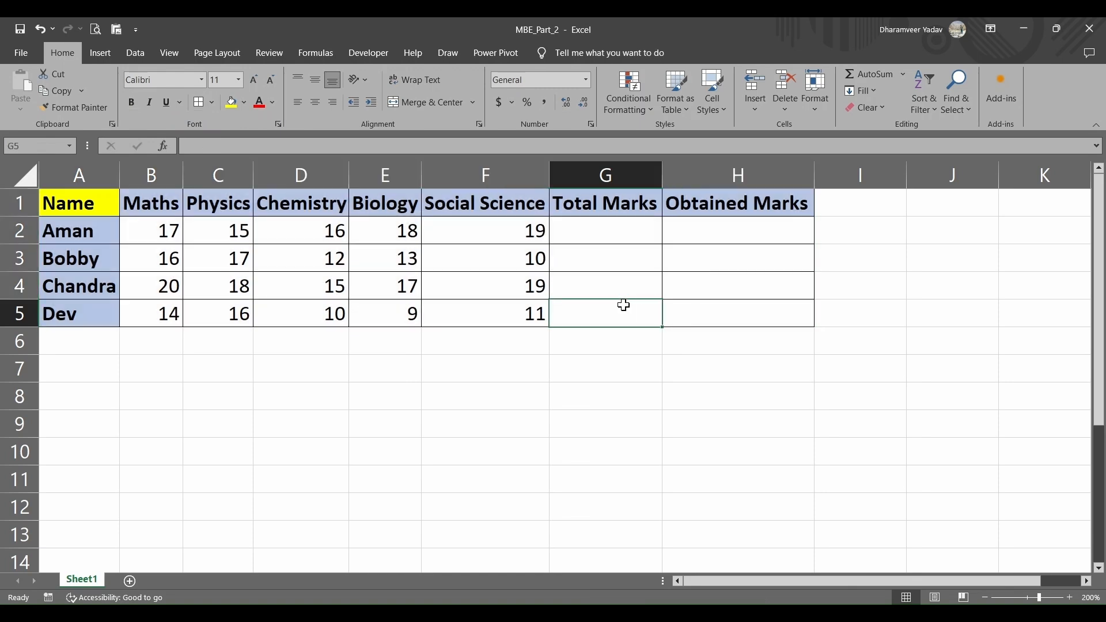
pyautogui.click(625, 372)
# Enter the formula =20*5 in cell G2 under Total Marks
pyautogui.click(584, 228)
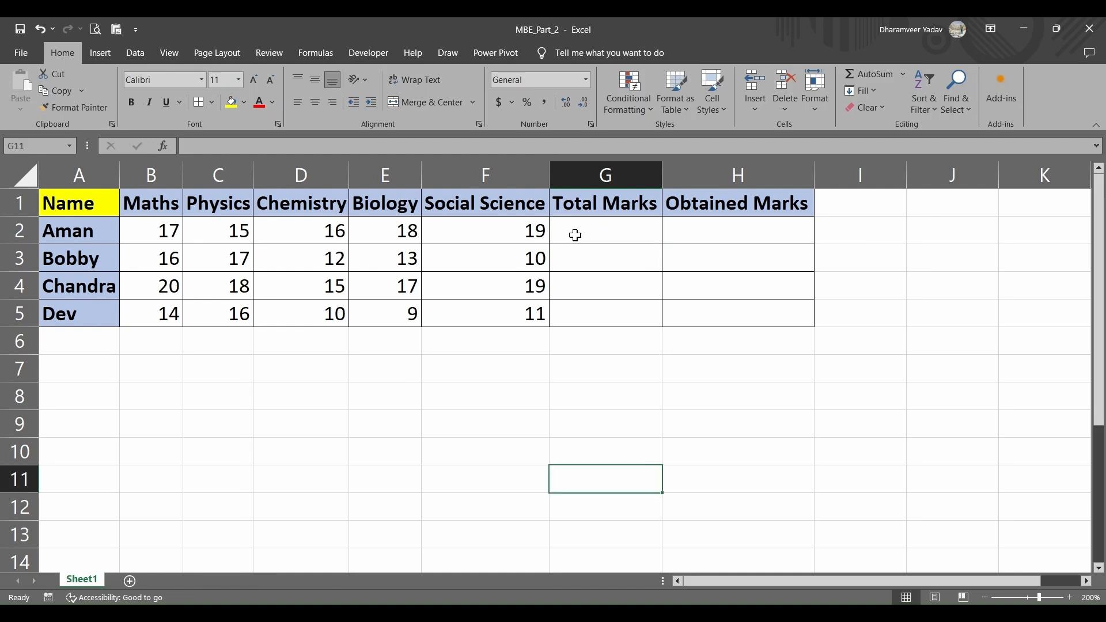
pyautogui.click(576, 236)
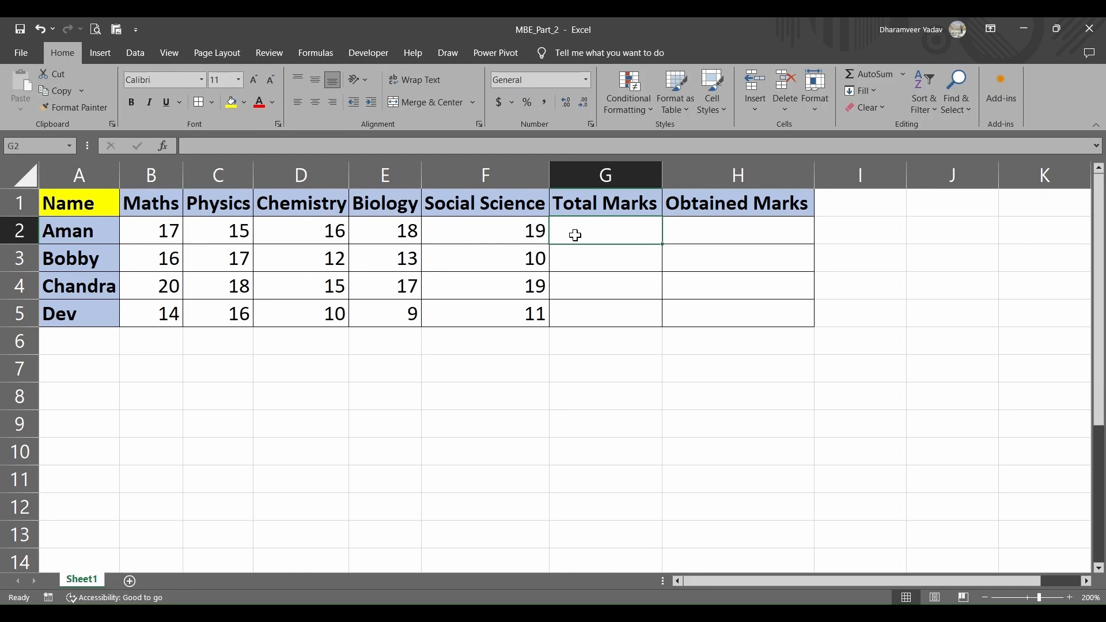
pyautogui.write('=')
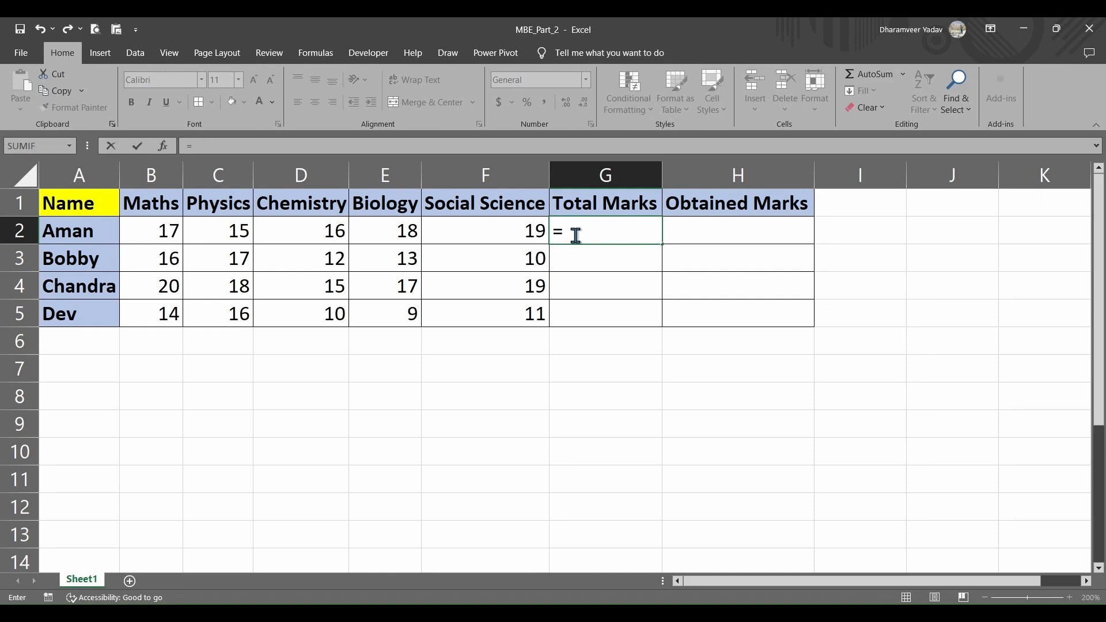
pyautogui.write('20*5')
pyautogui.press('Return')
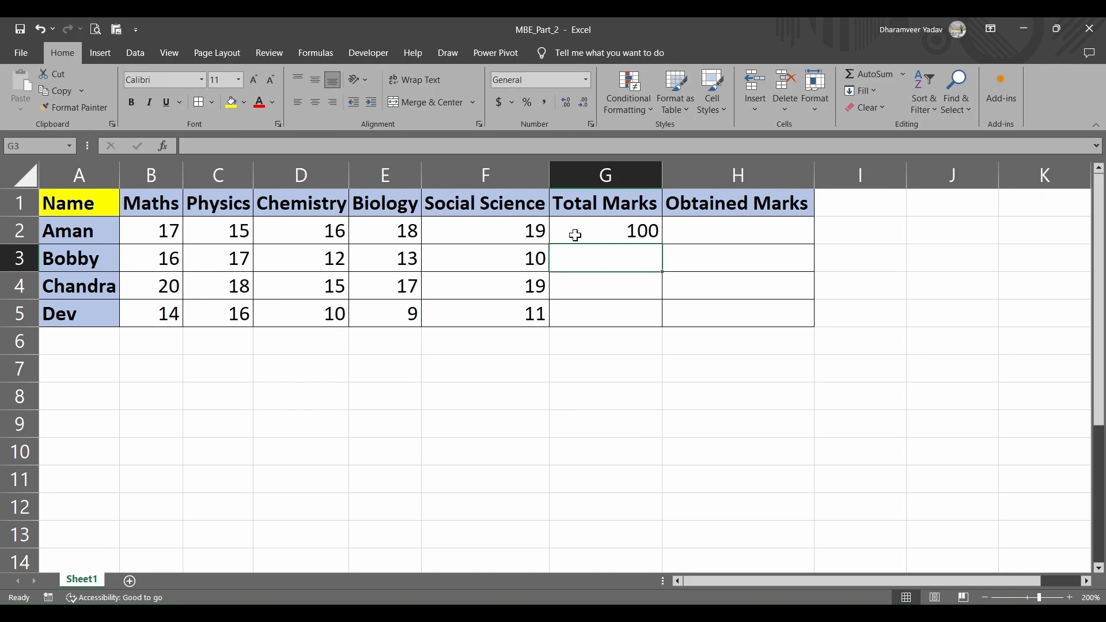
# Copy the Total Marks formula from G2 and paste it separately into G3, G4 and G5
pyautogui.click(585, 231)
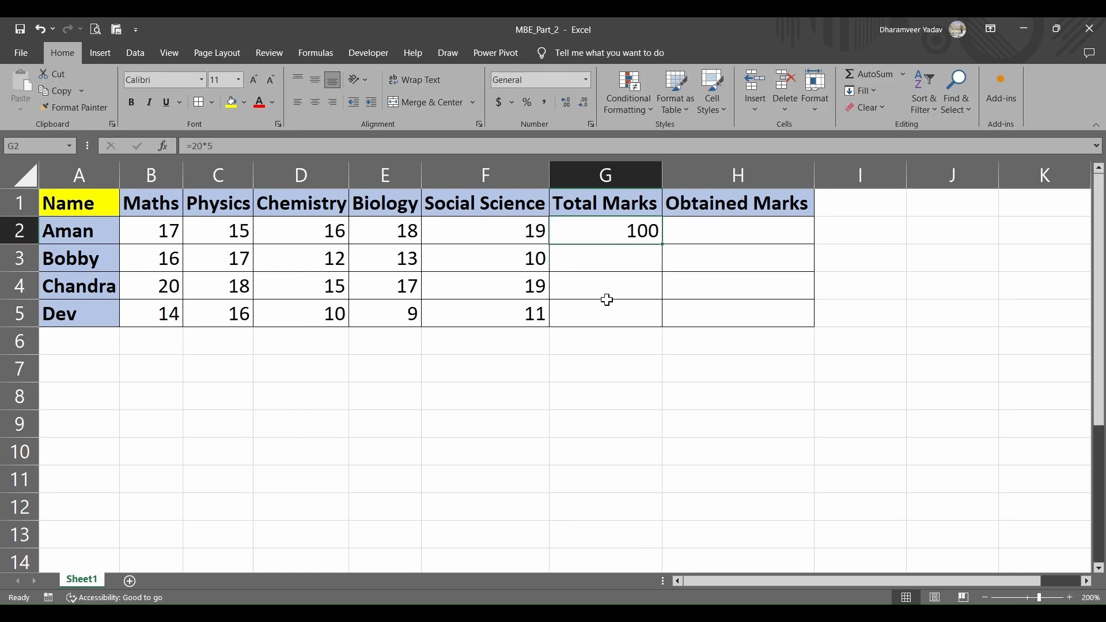
pyautogui.click(610, 262)
pyautogui.click(610, 277)
pyautogui.click(609, 314)
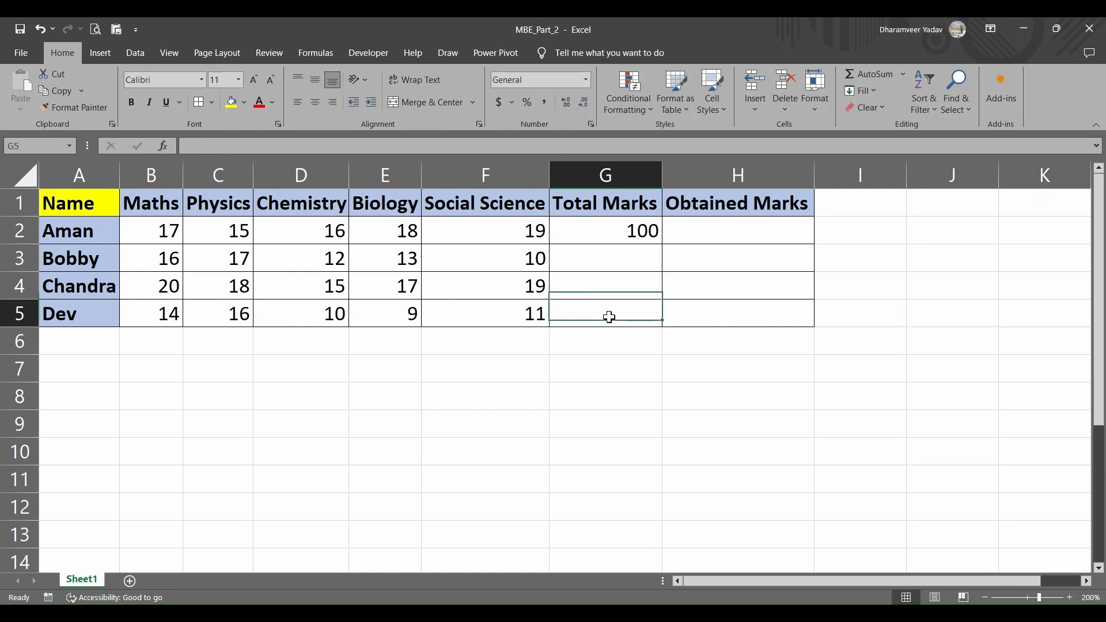
pyautogui.click(602, 228)
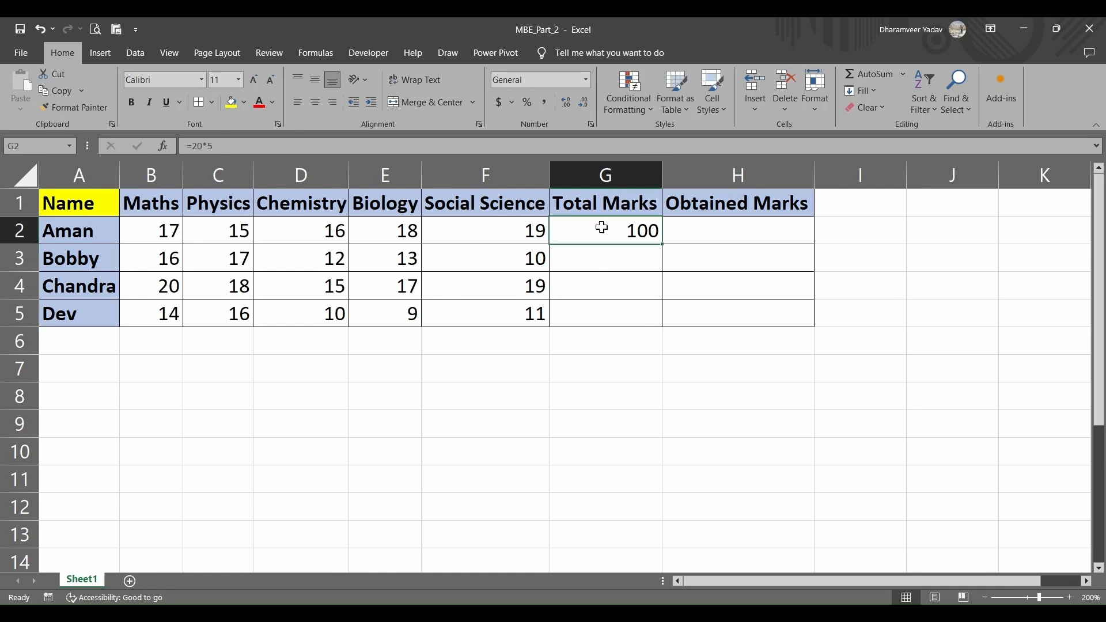
pyautogui.hotkey('ctrl', 'c')
pyautogui.click(605, 258)
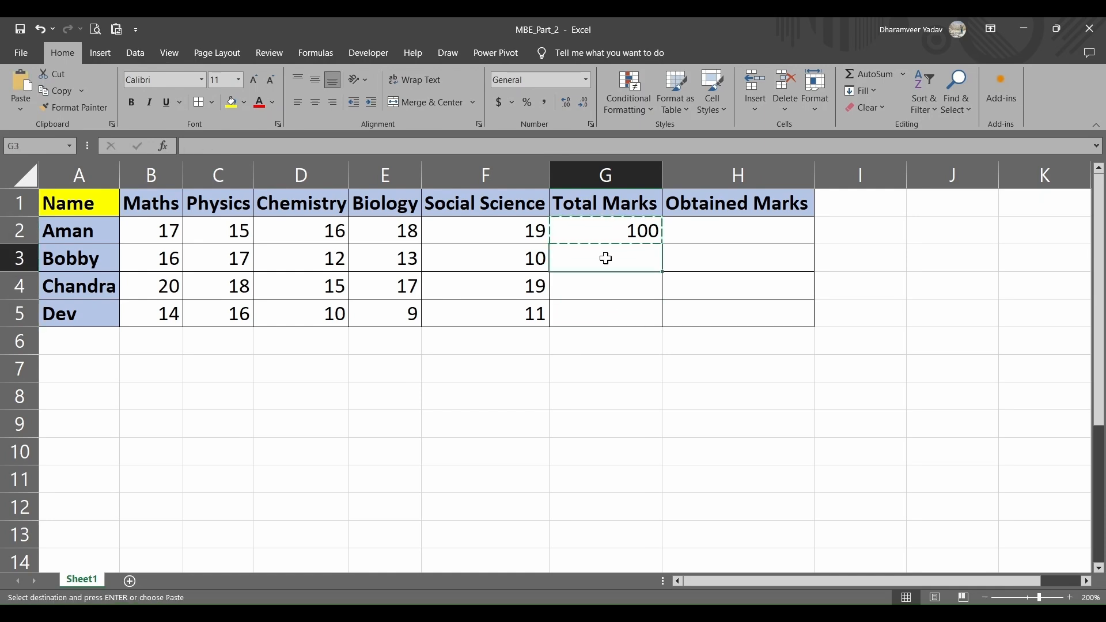
pyautogui.hotkey('ctrl', 'v')
pyautogui.click(612, 287)
pyautogui.hotkey('ctrl', 'v')
pyautogui.click(613, 314)
pyautogui.hotkey('ctrl', 'v')
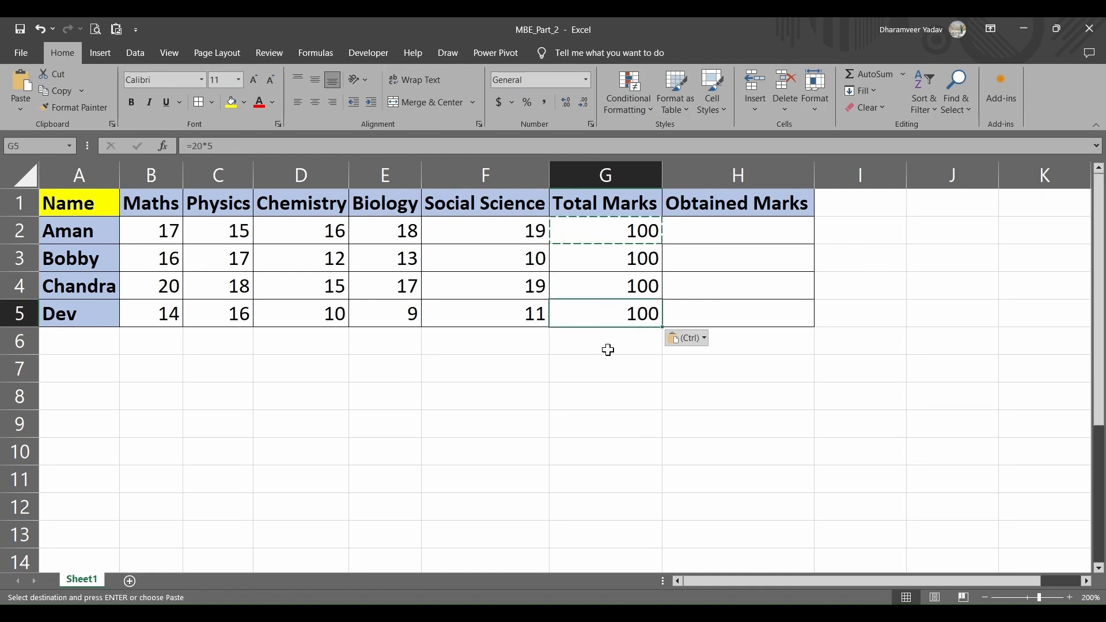
# Undo the pastes in G5, G4 and G3 and cancel the copy selection
pyautogui.hotkey('ctrl', 'z')
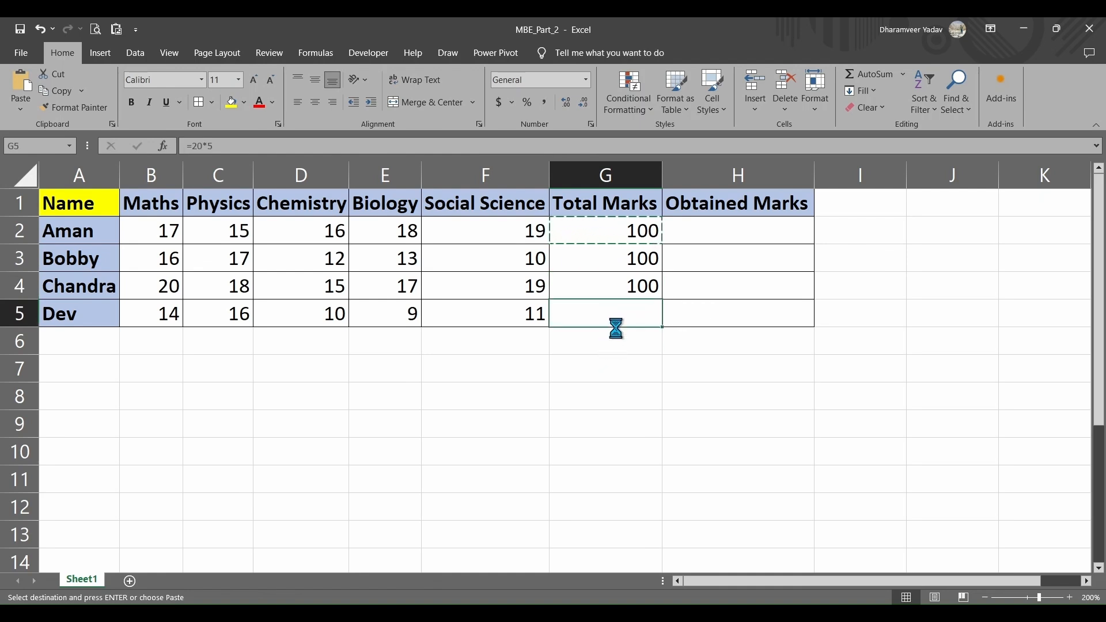
pyautogui.hotkey('ctrl', 'z')
pyautogui.press('Escape')
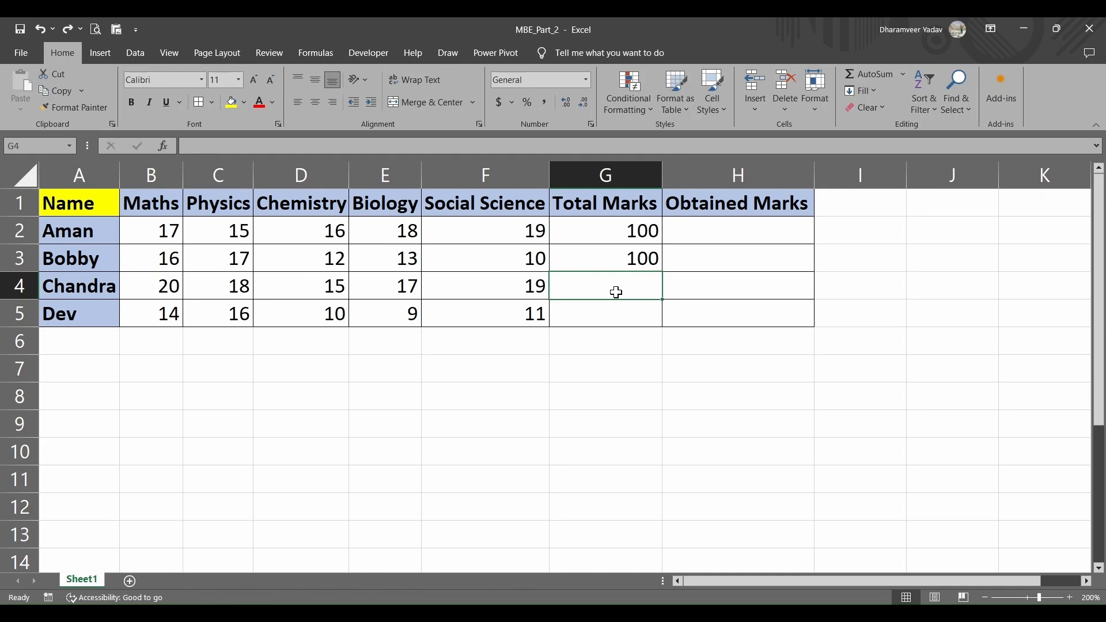
pyautogui.hotkey('ctrl', 'z')
pyautogui.press('Escape')
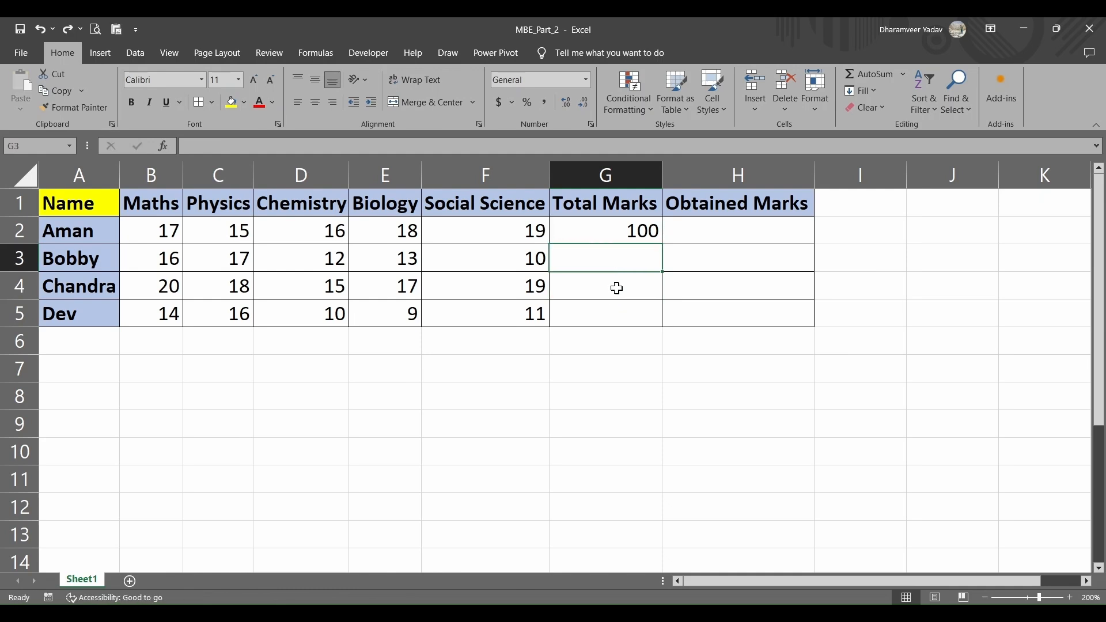
# Fill the Total Marks formula from G2 down to G5 and check the formula in G4
pyautogui.click(637, 224)
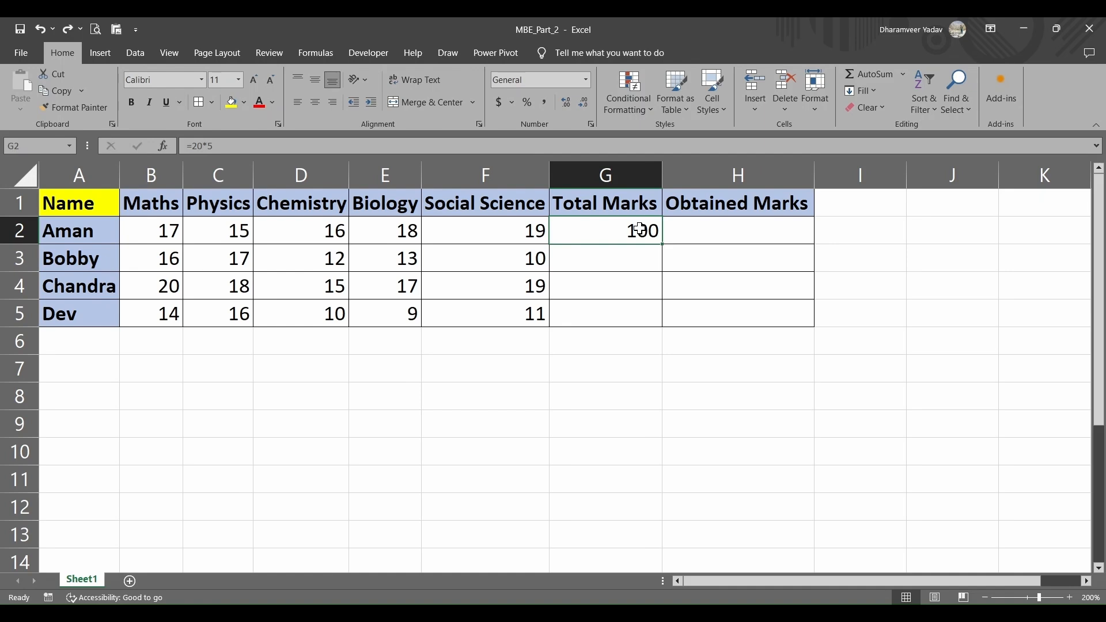
pyautogui.scroll(1, 722, 285)
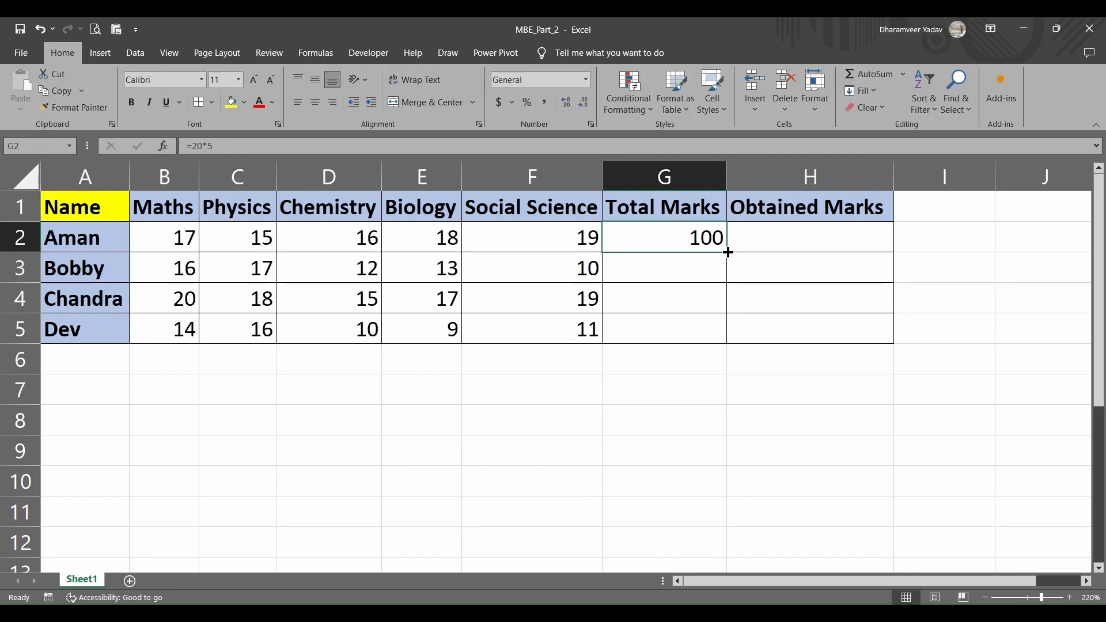
pyautogui.moveTo(728, 252); pyautogui.dragTo(719, 336)
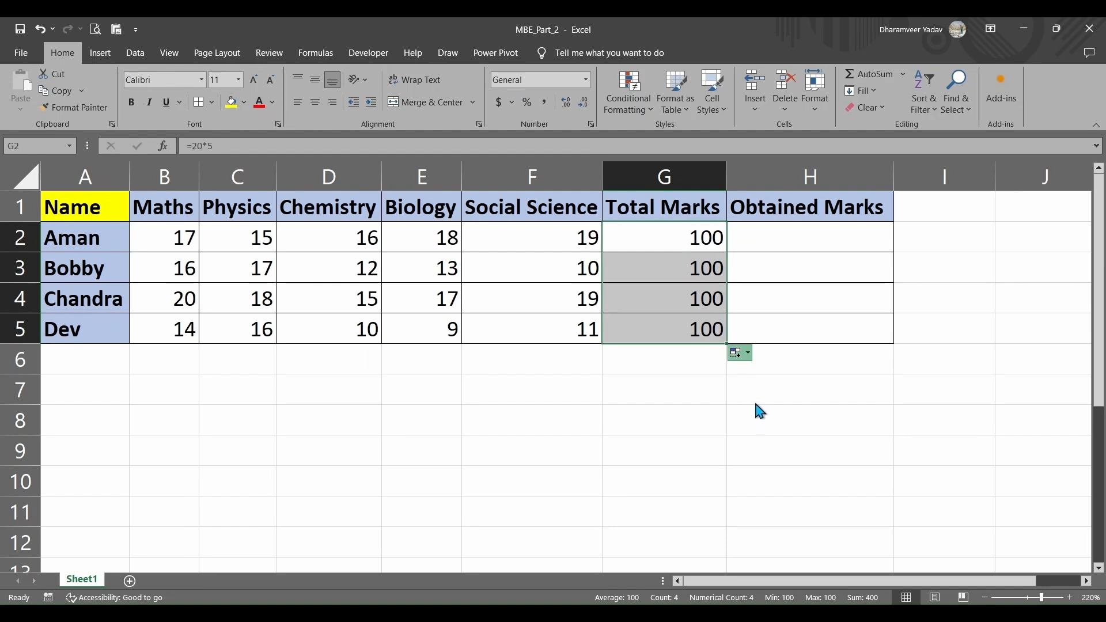
pyautogui.click(696, 298)
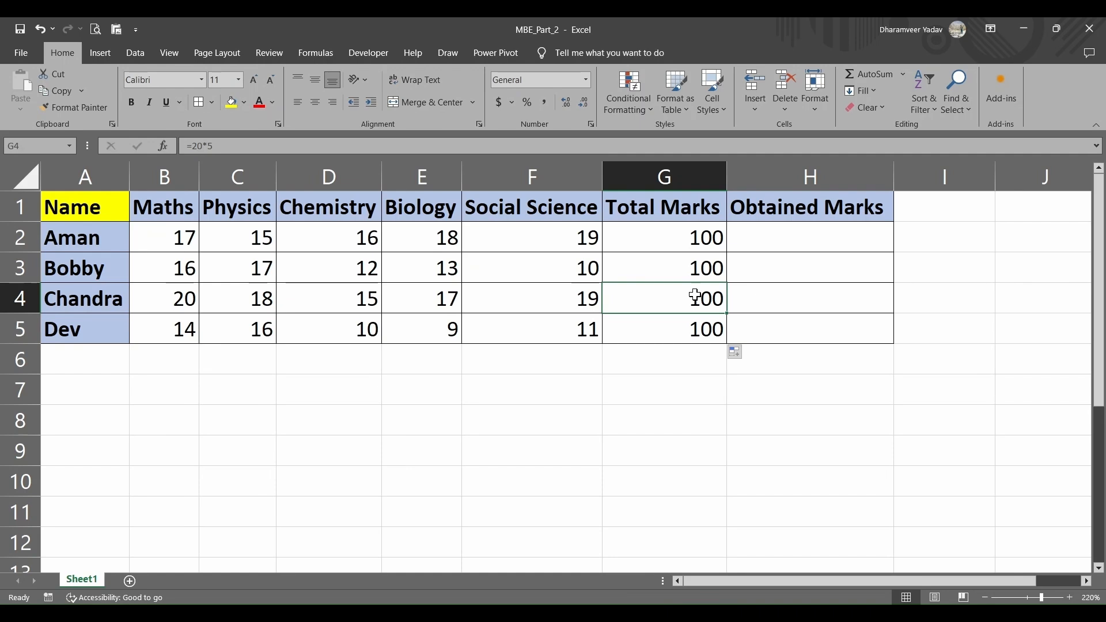
# Enter the formula =B2+C2+D2+E2+F2 in cell H2 to add up the first student's subject marks
pyautogui.click(748, 239)
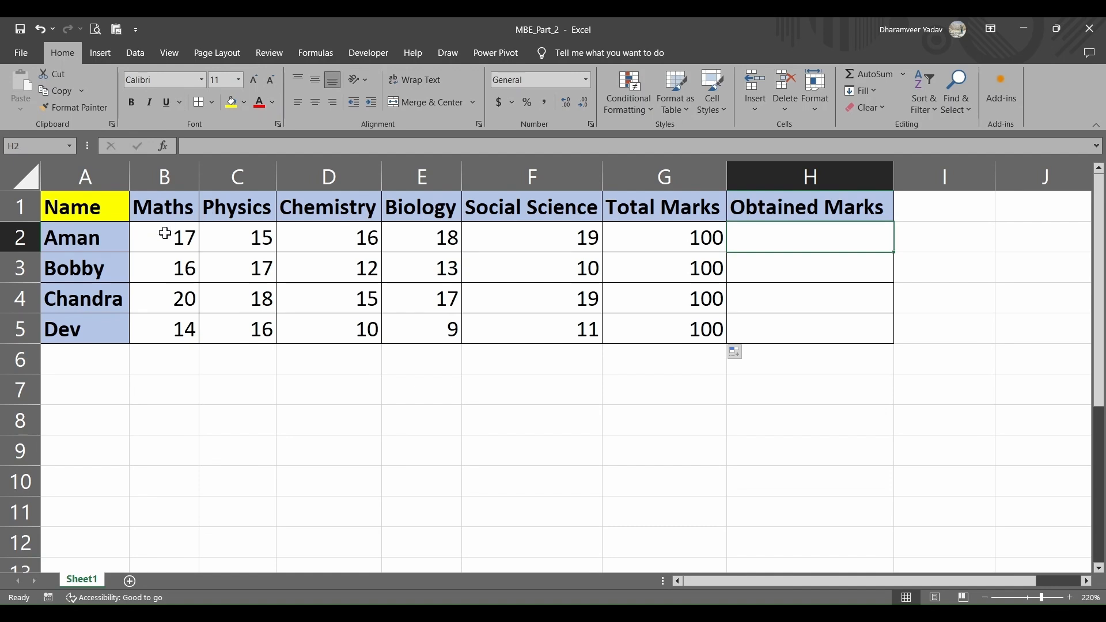
pyautogui.moveTo(165, 235); pyautogui.dragTo(541, 239)
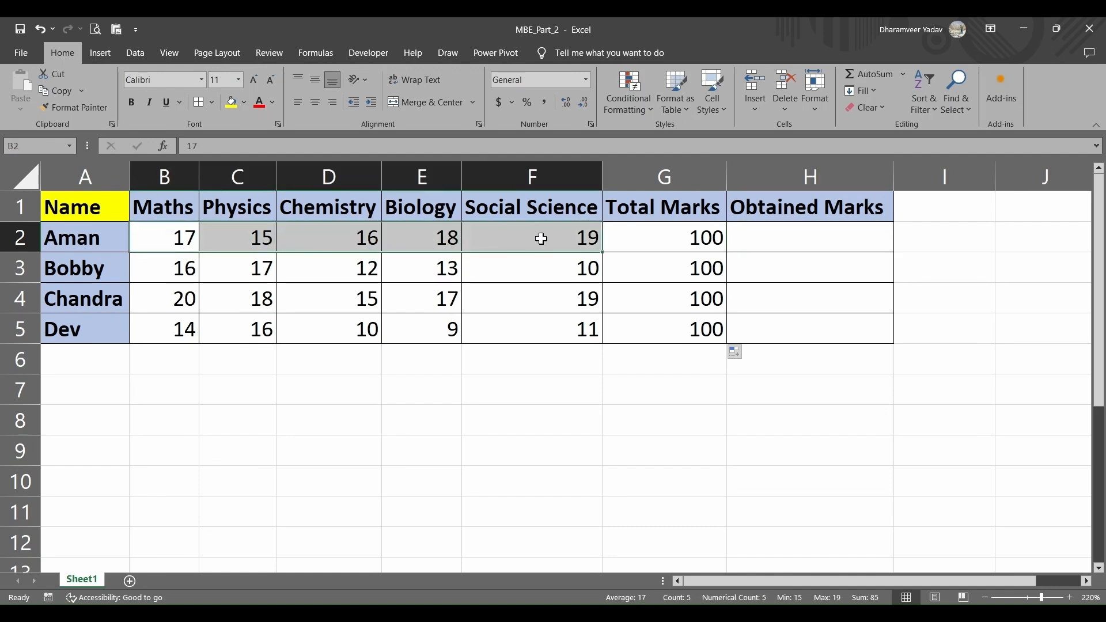
pyautogui.click(764, 237)
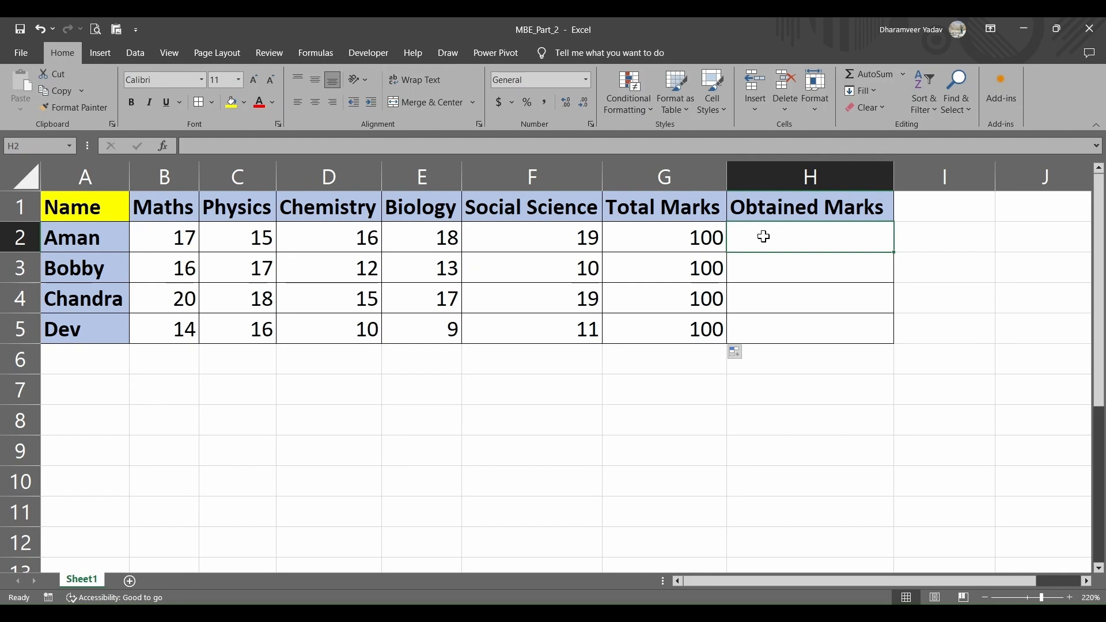
pyautogui.write('=')
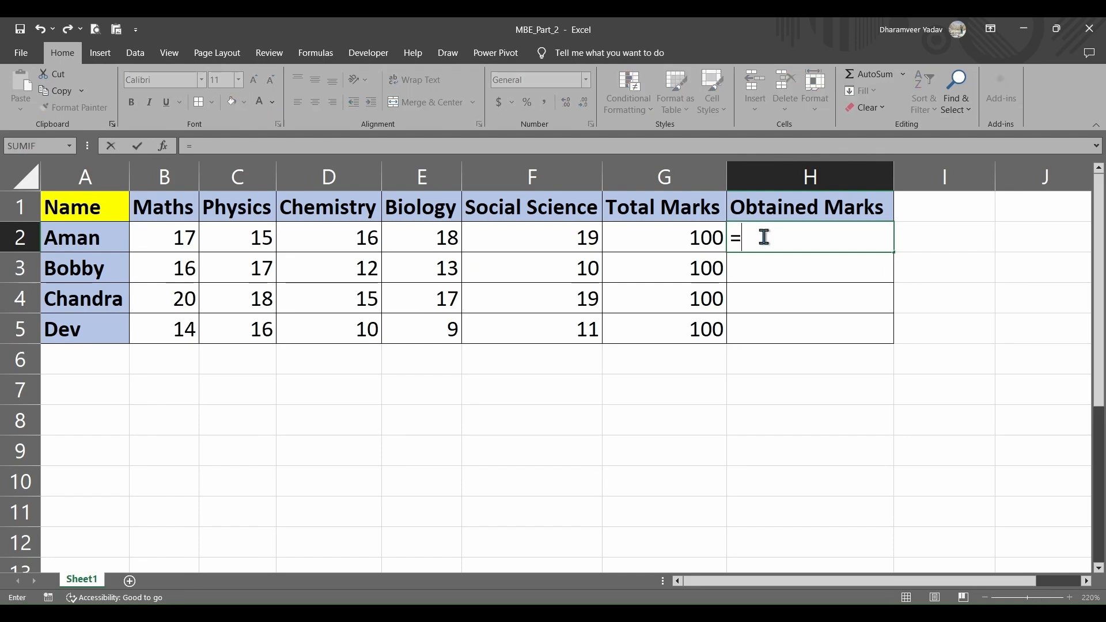
pyautogui.click(177, 241)
pyautogui.write('+')
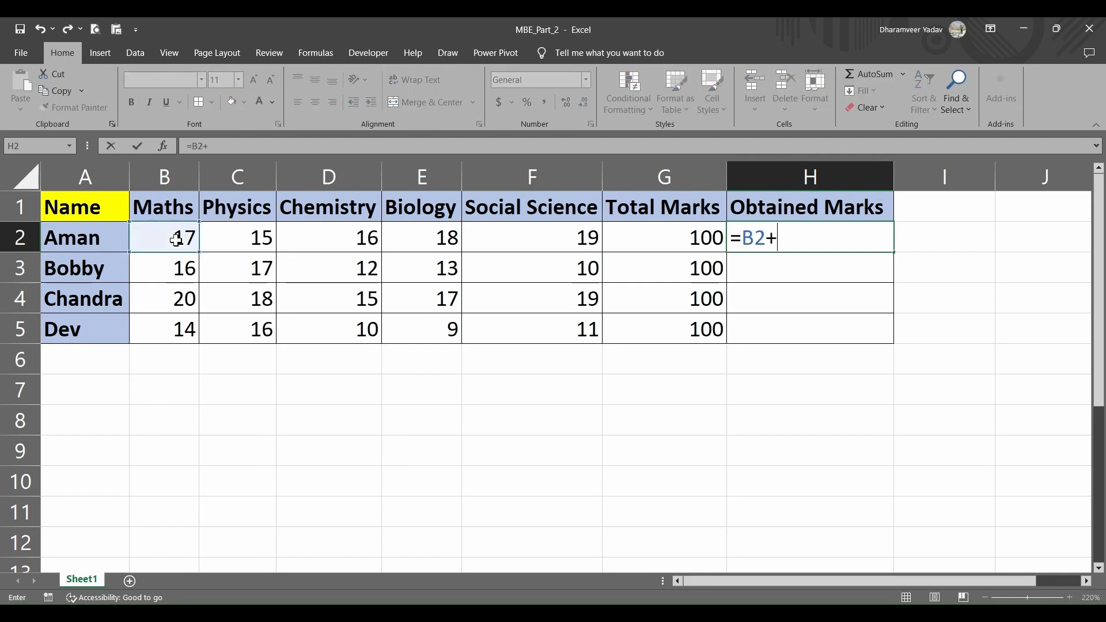
pyautogui.click(233, 240)
pyautogui.write('+')
pyautogui.click(319, 236)
pyautogui.write('+')
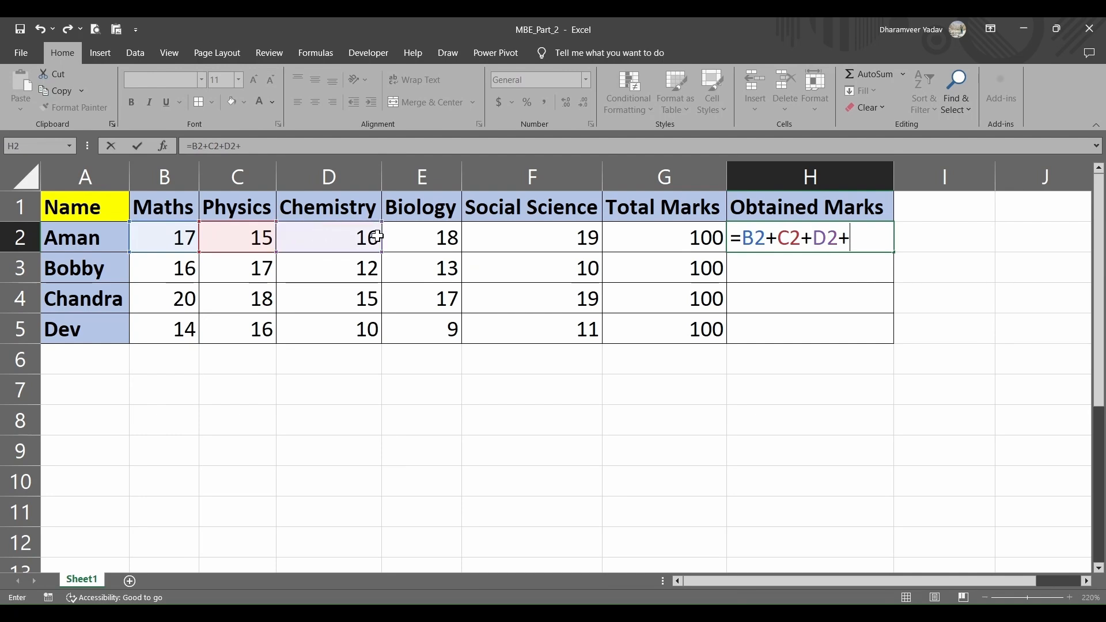
pyautogui.click(412, 237)
pyautogui.write('+')
pyautogui.click(511, 242)
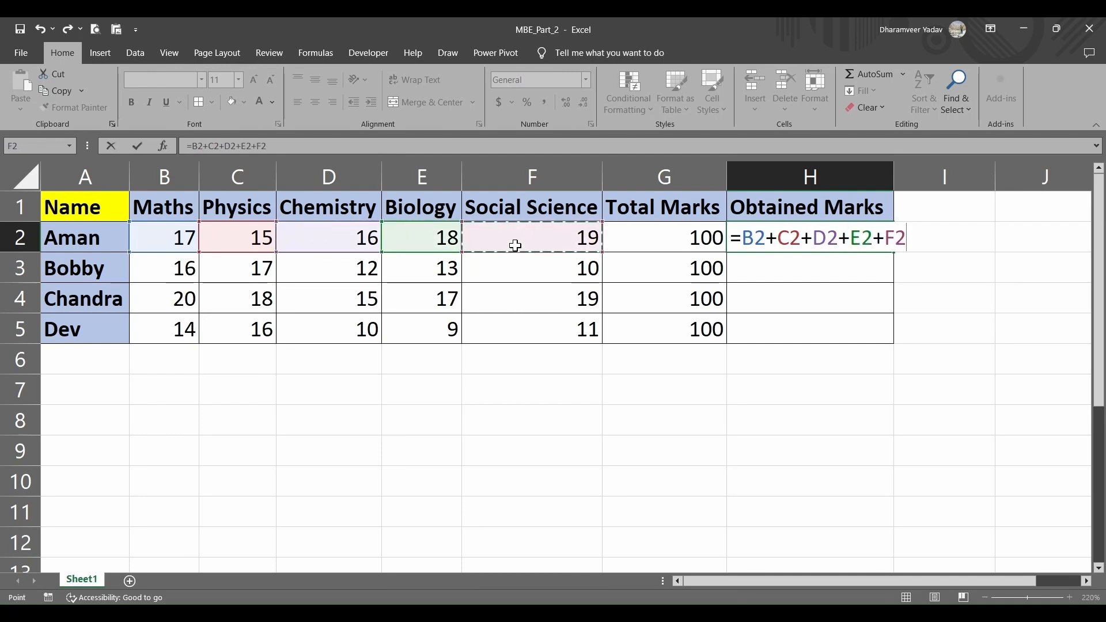
pyautogui.press('Return')
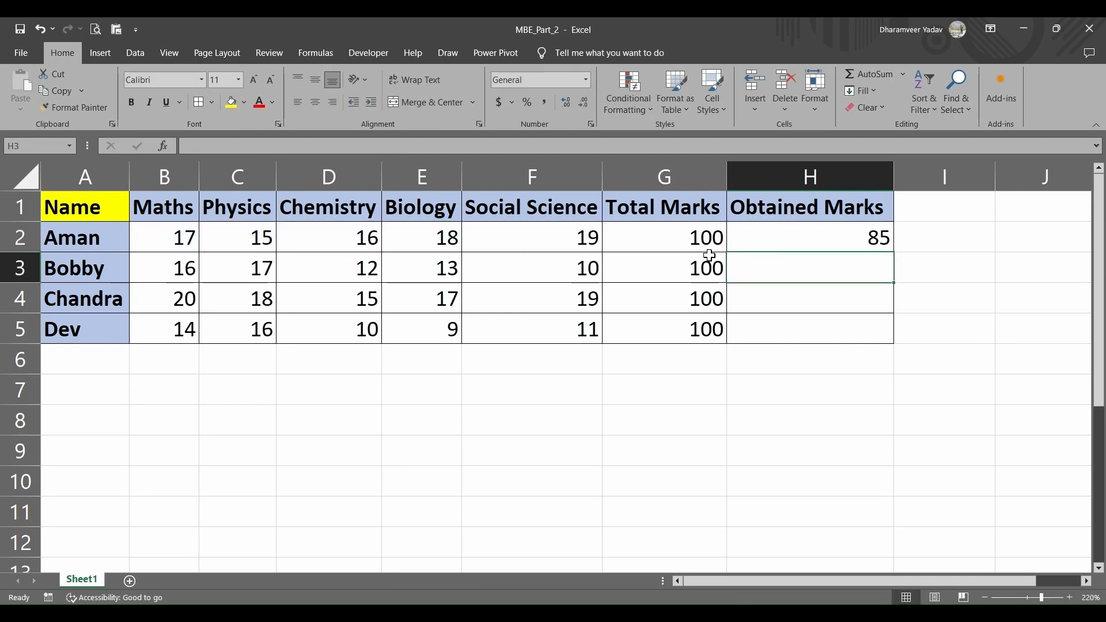
# Fill the Obtained Marks formula from H2 down to H5 and inspect the cell references in H3
pyautogui.click(811, 241)
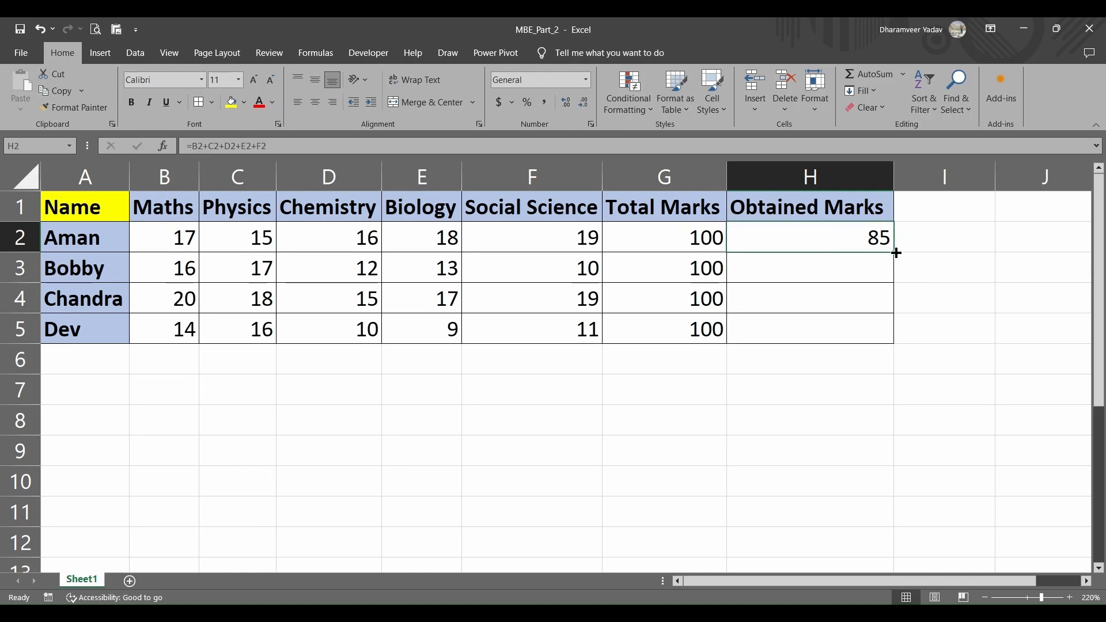
pyautogui.moveTo(895, 250); pyautogui.dragTo(895, 345)
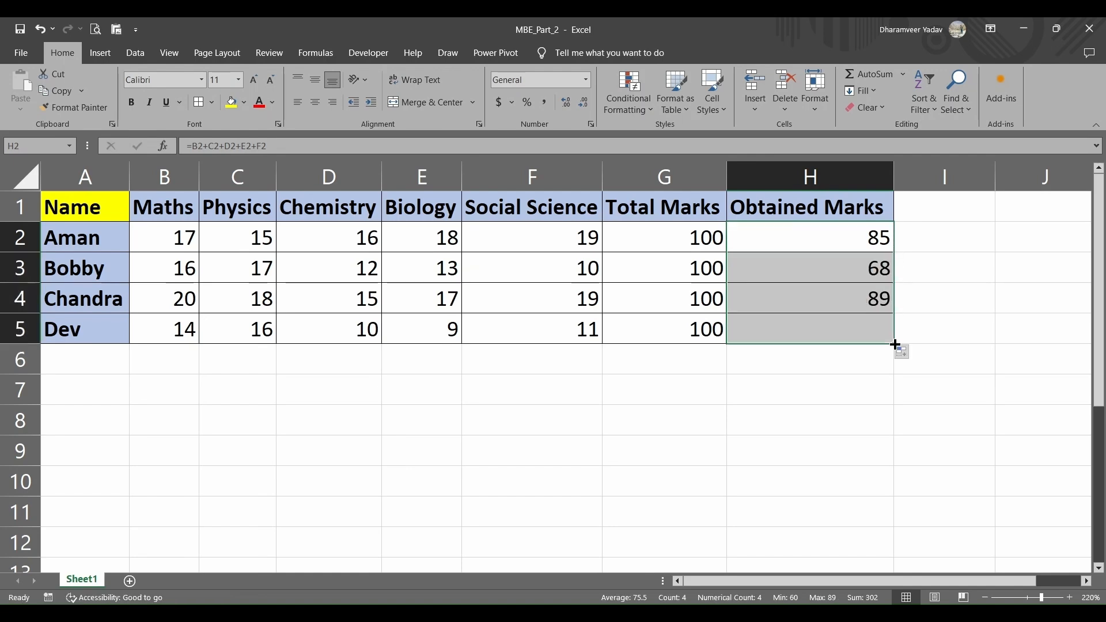
pyautogui.click(823, 260)
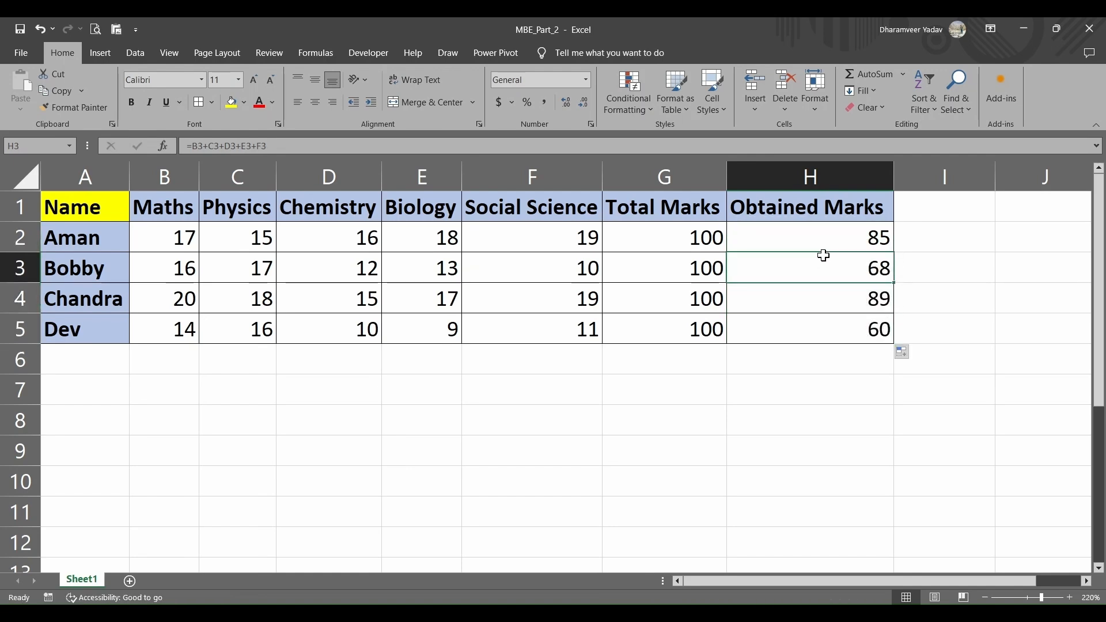
pyautogui.click(824, 235)
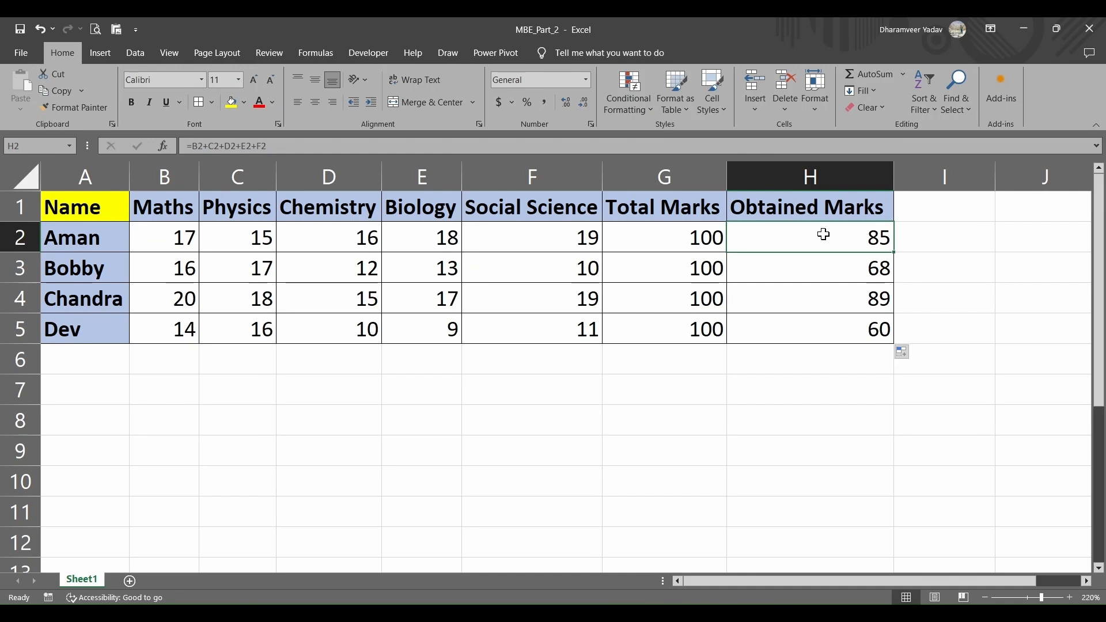
pyautogui.doubleClick(822, 265)
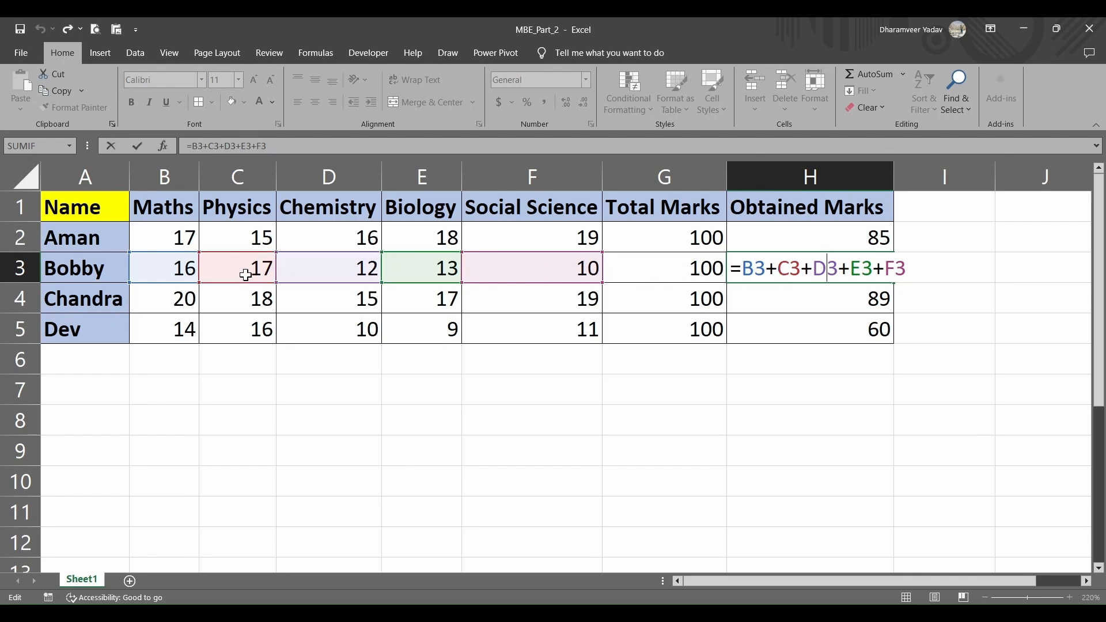
pyautogui.press('Return')
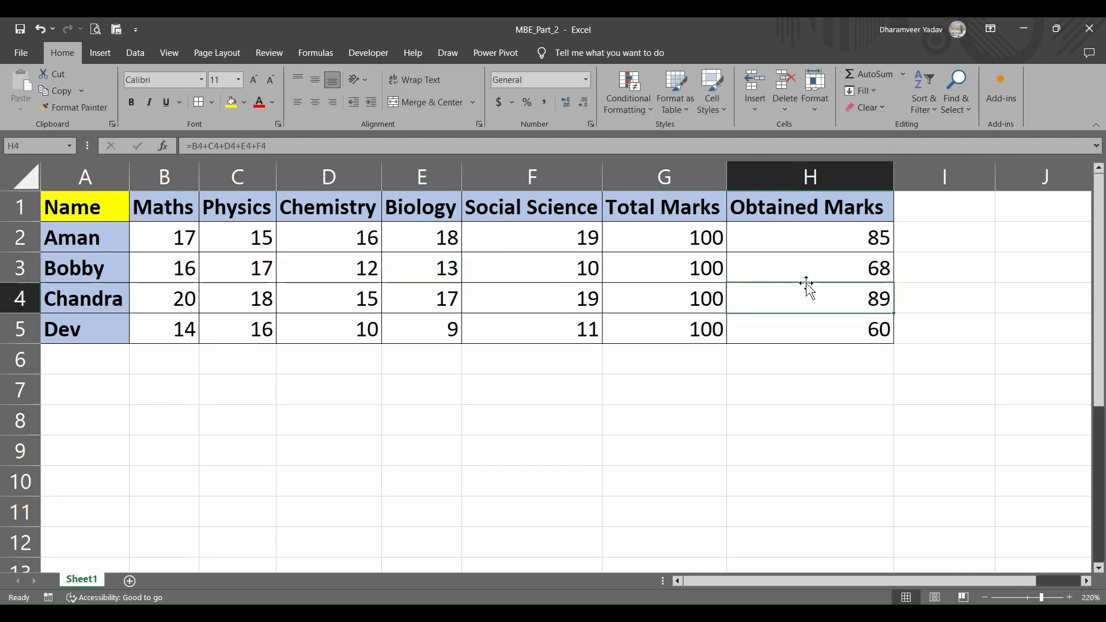
# Clear the Obtained Marks formulas from cells H2 to H5
pyautogui.click(811, 262)
pyautogui.moveTo(811, 261); pyautogui.dragTo(813, 317)
pyautogui.moveTo(807, 243); pyautogui.dragTo(822, 319)
pyautogui.press('Delete')
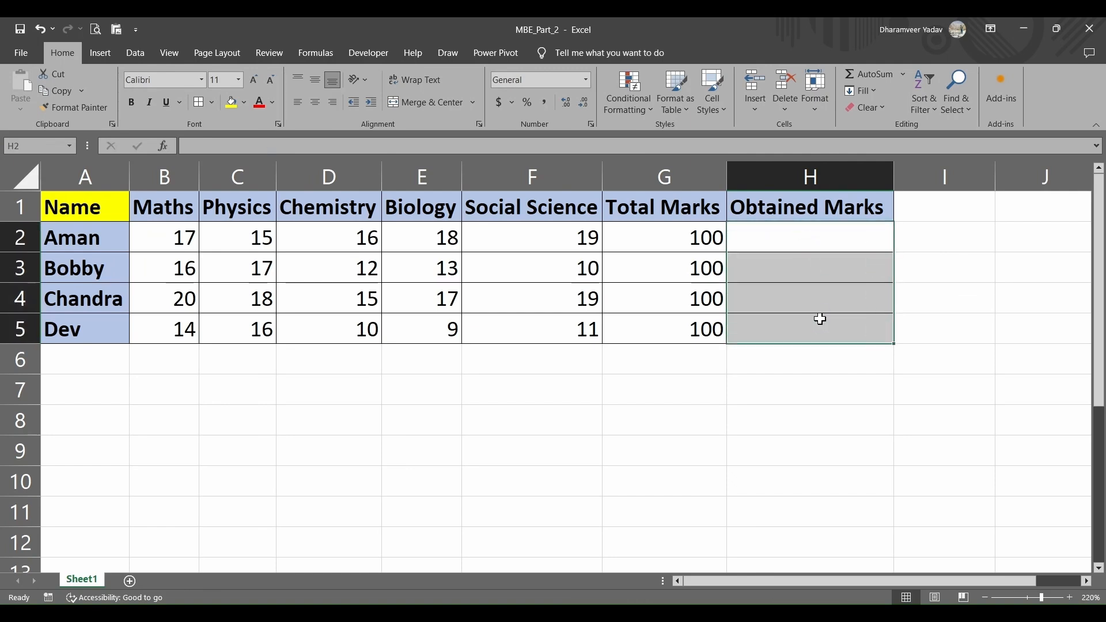
# Enter the formula =SUM(B2,C2,D2,E2,F2) in cell H2 to total the first student's subject marks
pyautogui.click(821, 239)
pyautogui.write('=')
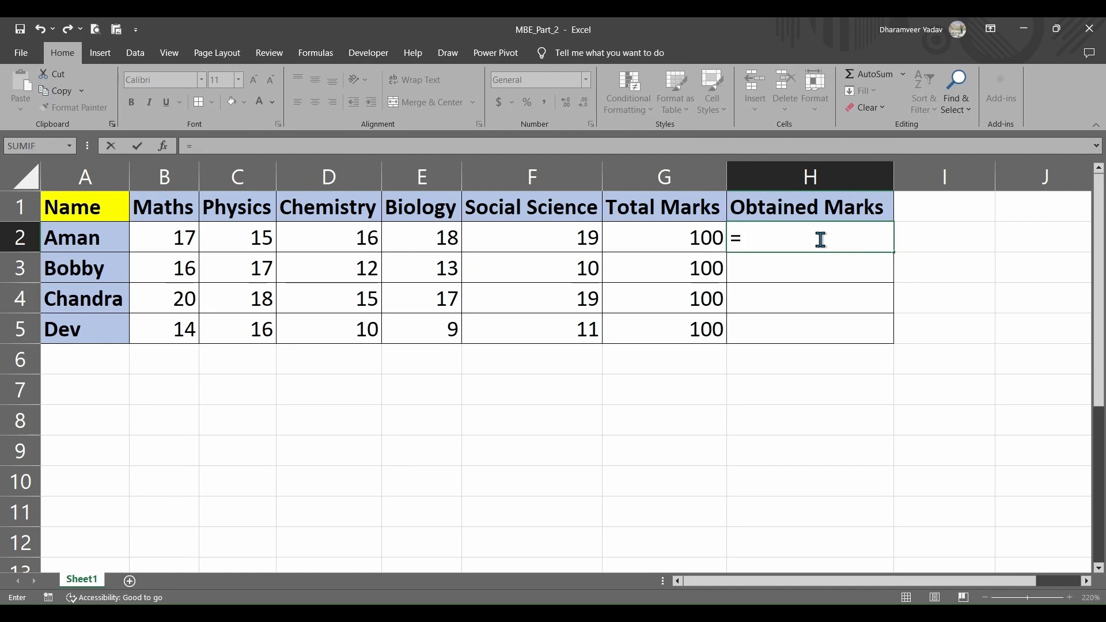
pyautogui.write('sum')
pyautogui.press('Tab')
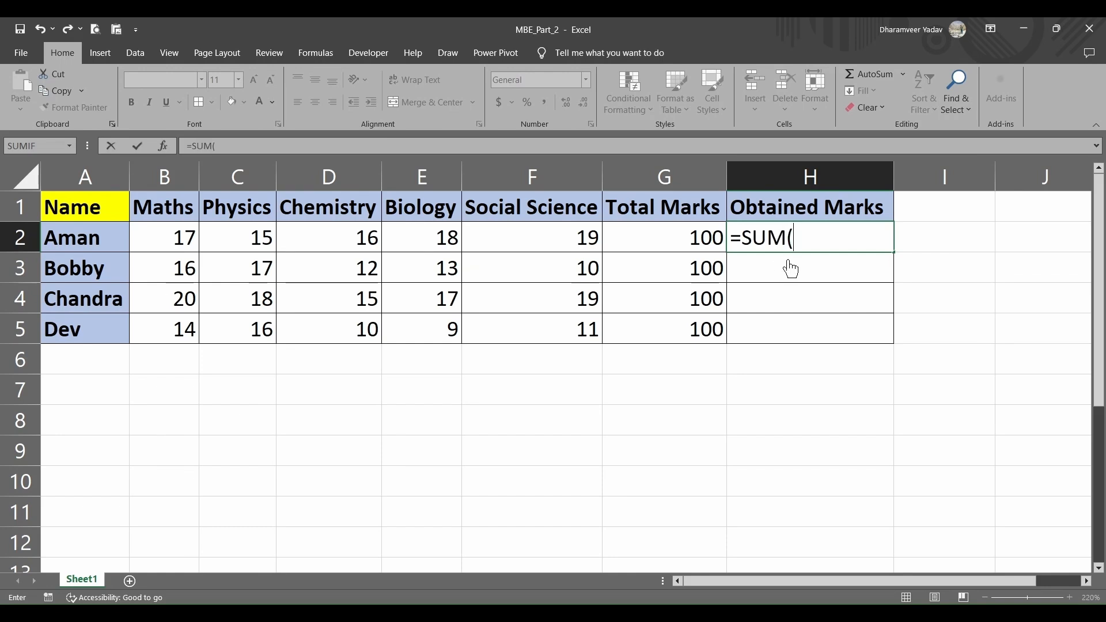
pyautogui.click(177, 238)
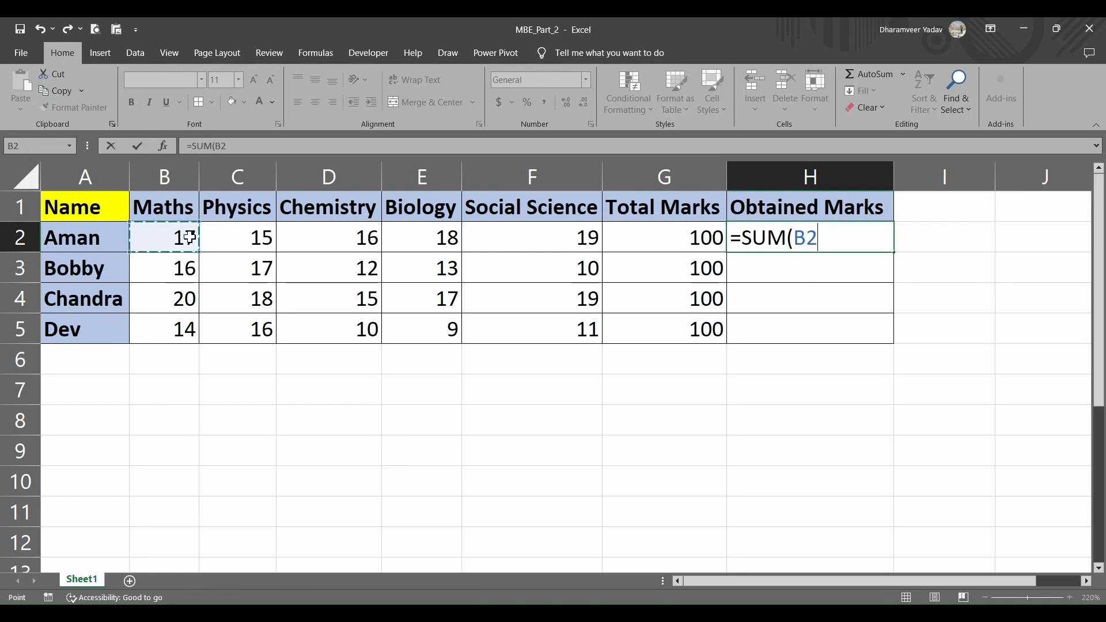
pyautogui.write(',')
pyautogui.click(242, 233)
pyautogui.write(',')
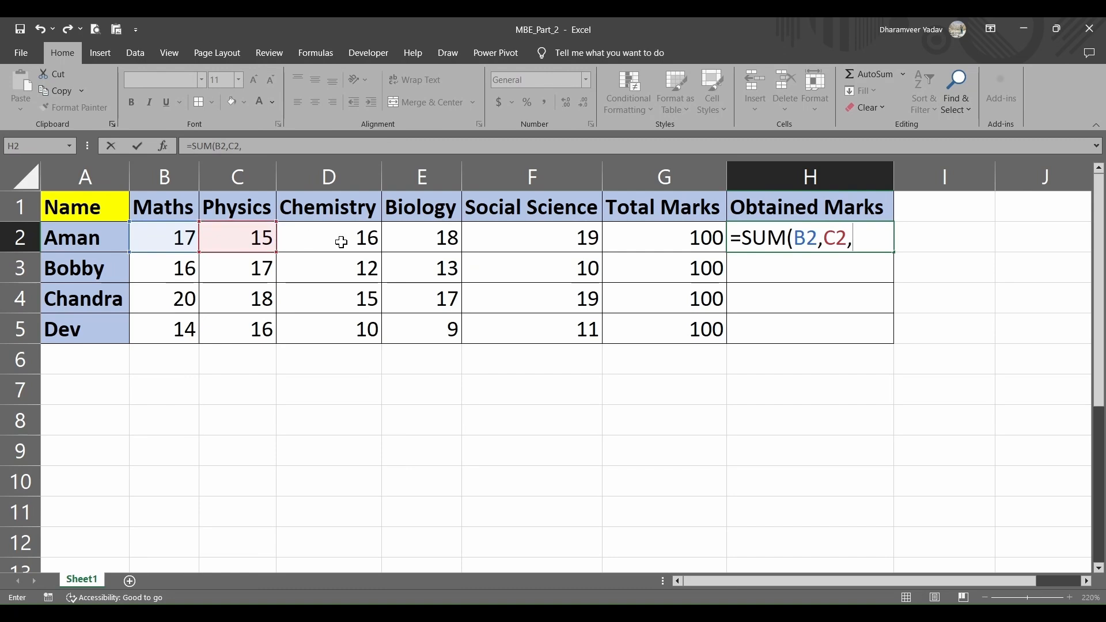
pyautogui.click(342, 242)
pyautogui.write(',')
pyautogui.click(415, 240)
pyautogui.write(',')
pyautogui.click(497, 238)
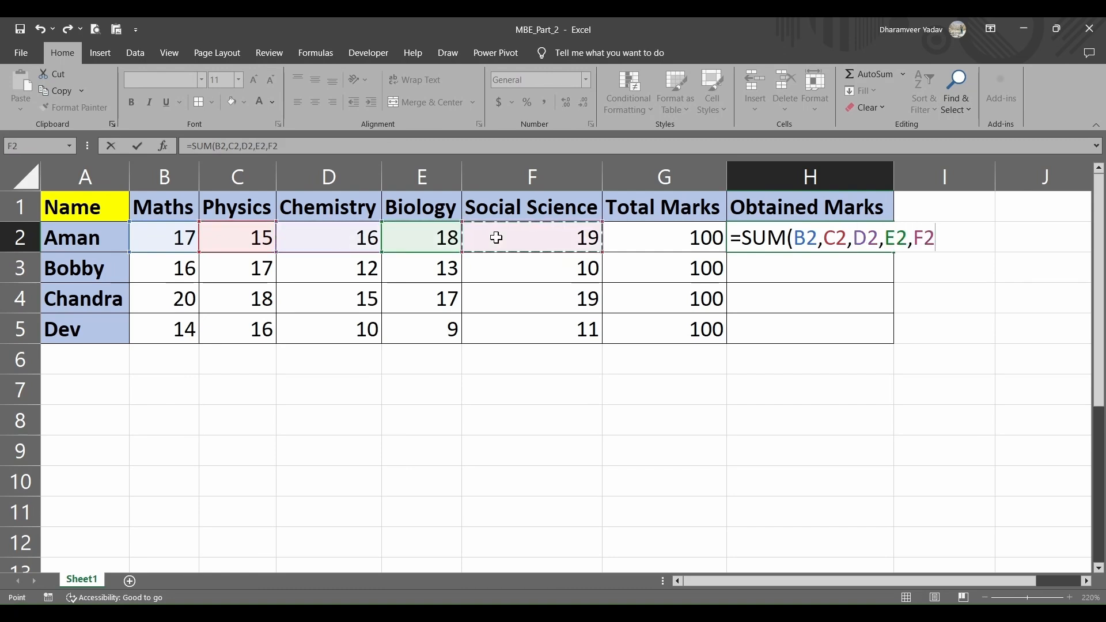
pyautogui.write(')')
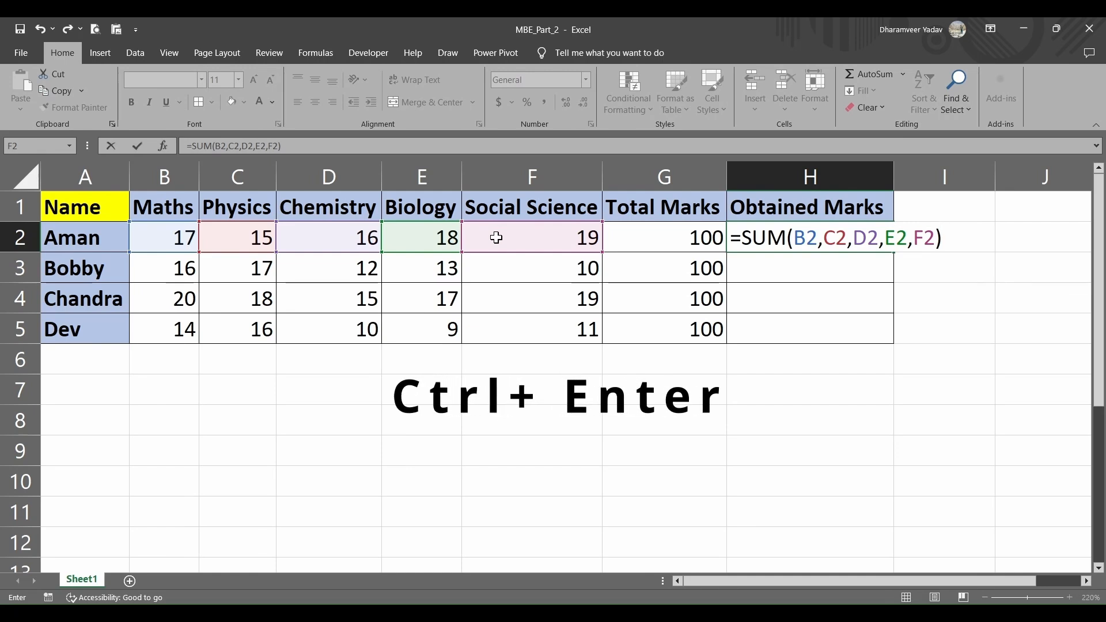
pyautogui.hotkey('ctrl', 'Return')
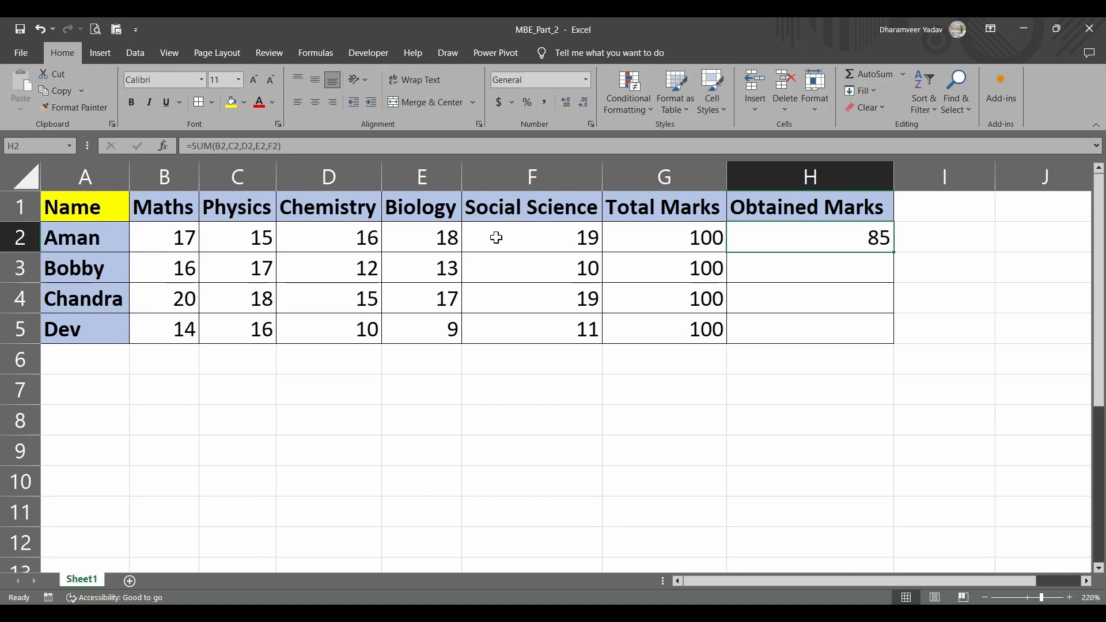
# Examine the comma-separated cell references in the SUM formula in H2, leaving the formula as it is
pyautogui.doubleClick(796, 243)
pyautogui.click(951, 240)
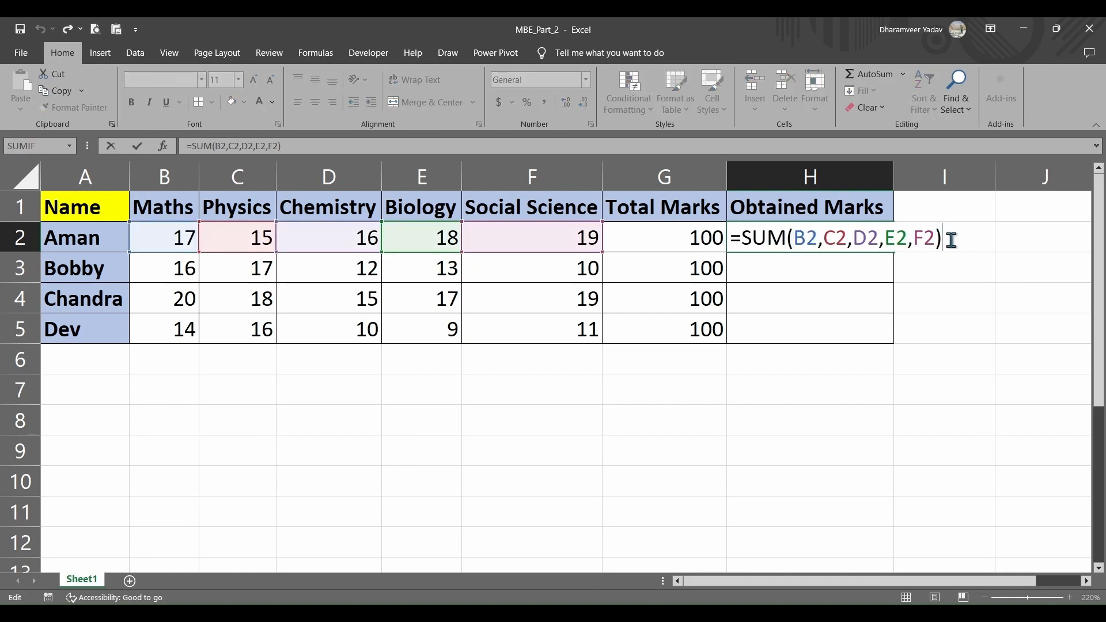
pyautogui.press('Return')
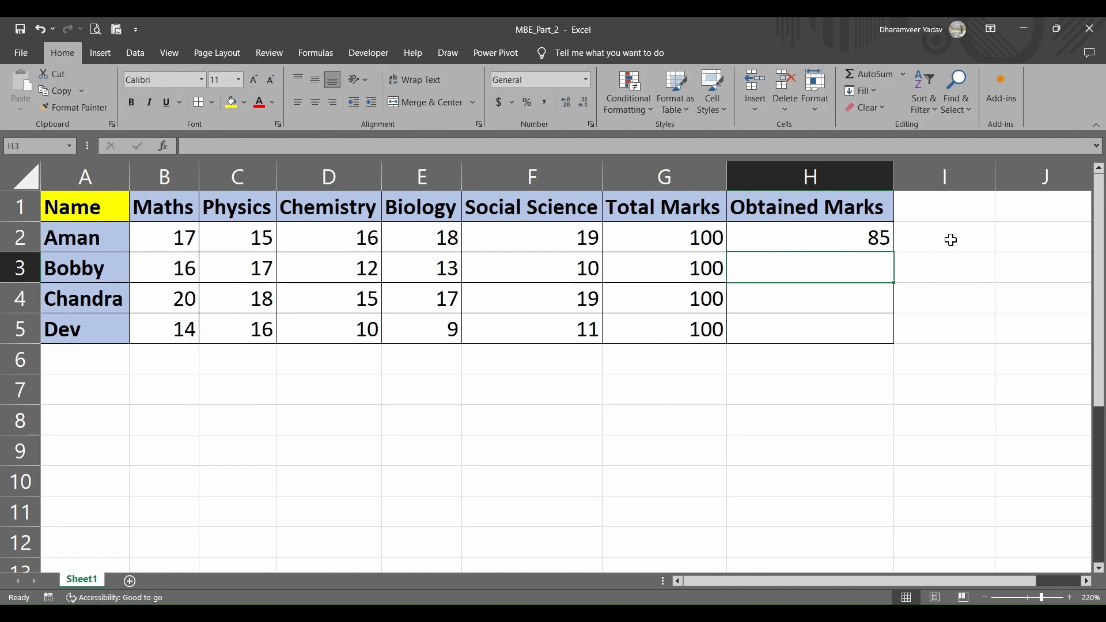
pyautogui.doubleClick(845, 228)
pyautogui.click(956, 240)
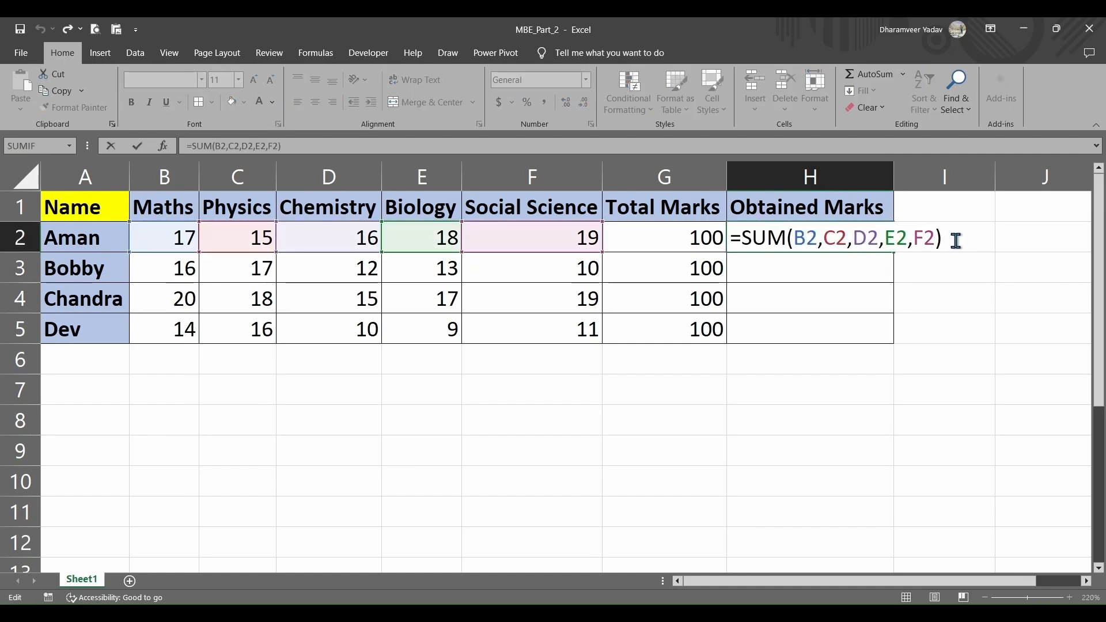
pyautogui.press('Return')
pyautogui.doubleClick(842, 234)
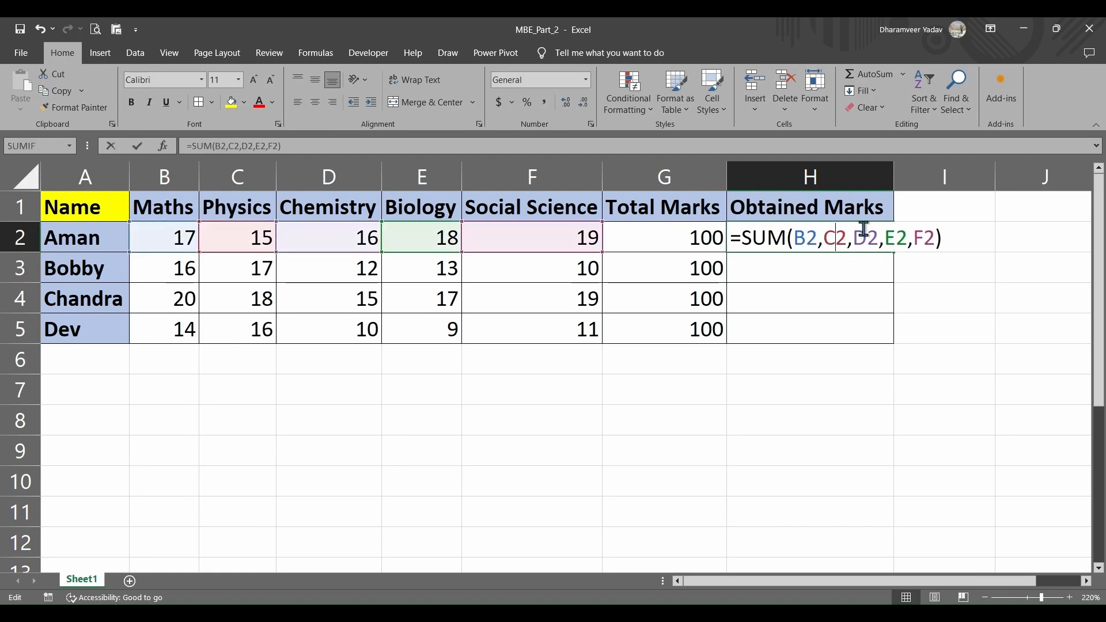
pyautogui.click(967, 236)
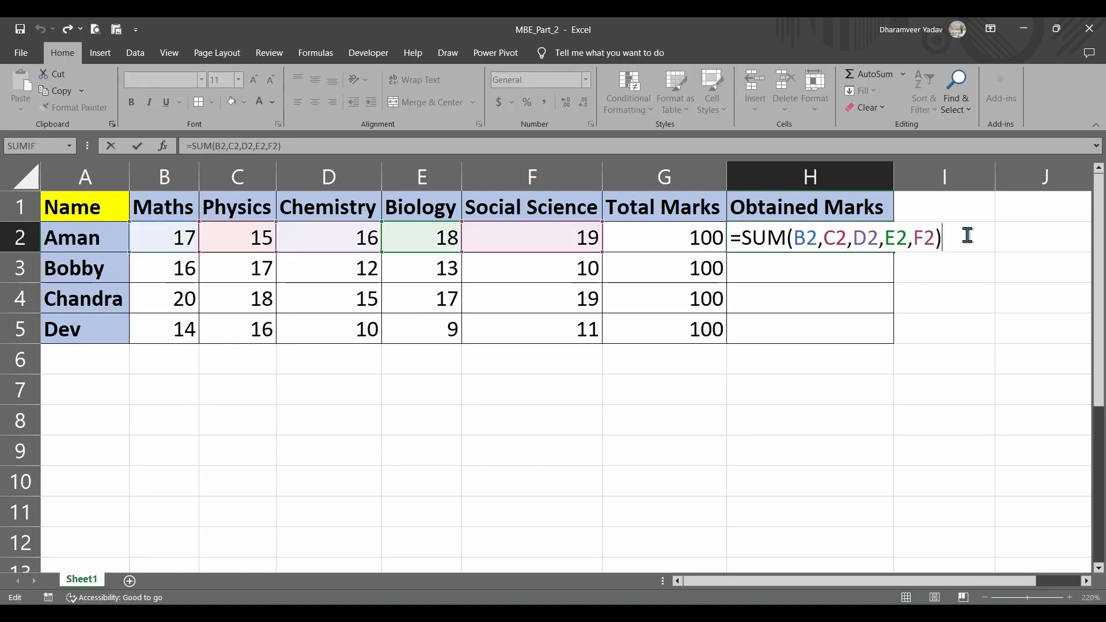
pyautogui.press('Escape')
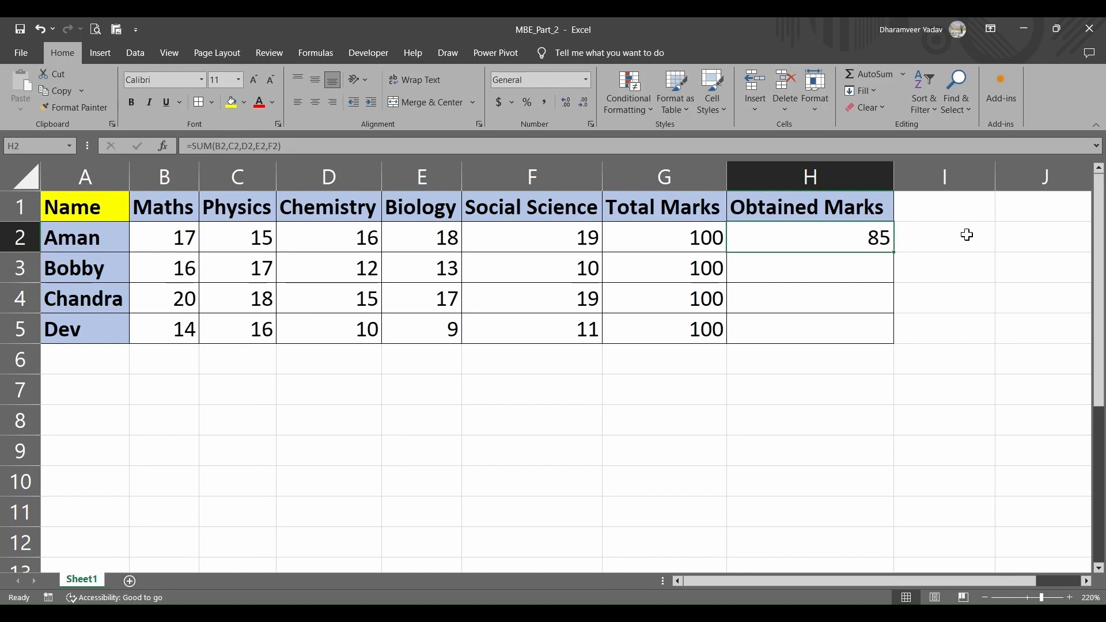
pyautogui.doubleClick(822, 234)
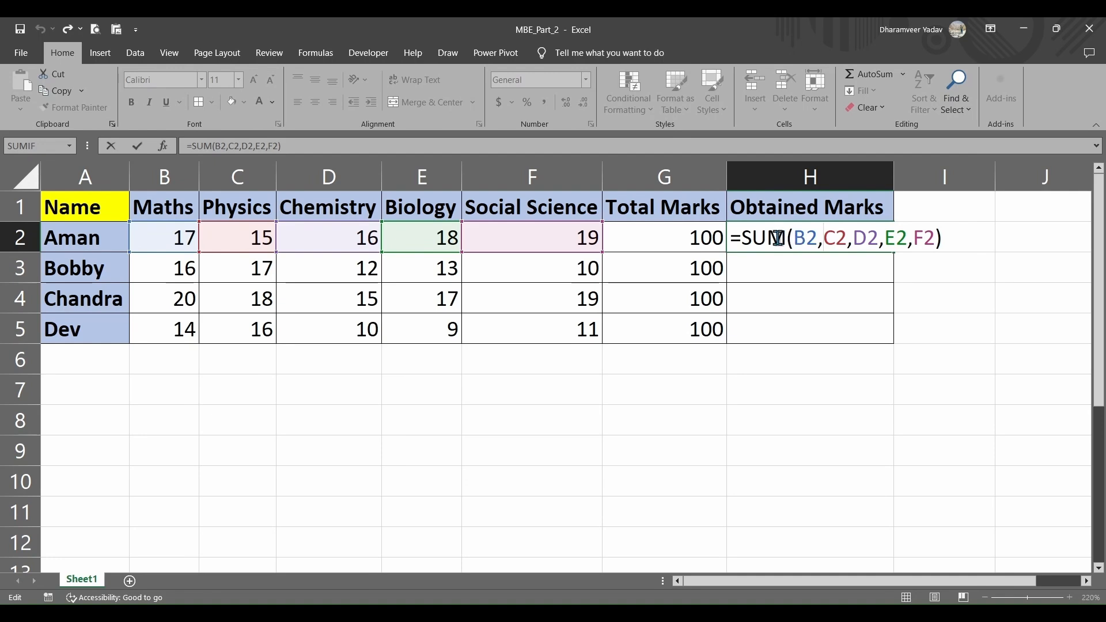
pyautogui.hotkey('shift', 'Right')
pyautogui.hotkey('shift', 'Right')
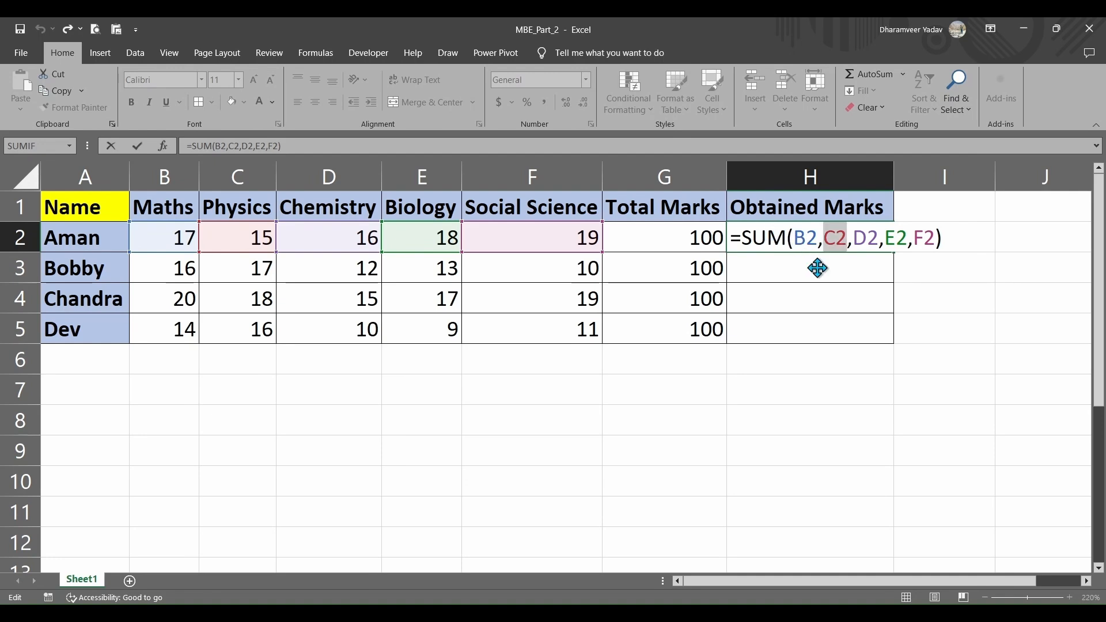
pyautogui.click(818, 281)
pyautogui.press('Escape')
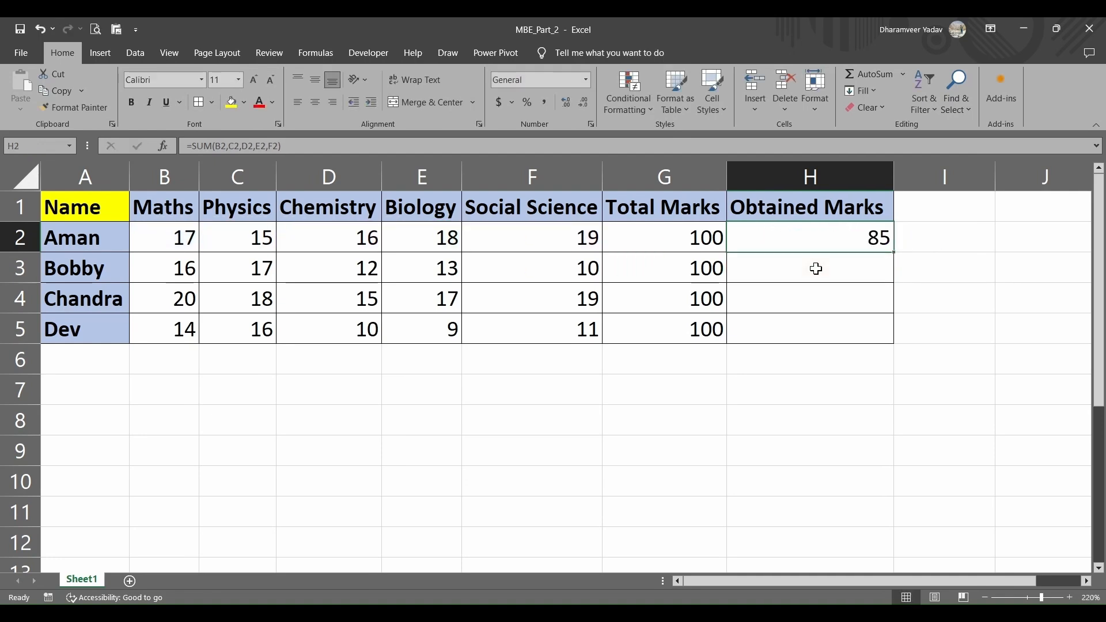
# Replace the formula in H2 with =SUM(B2:F2), using a cell range for the subject marks
pyautogui.press('Delete')
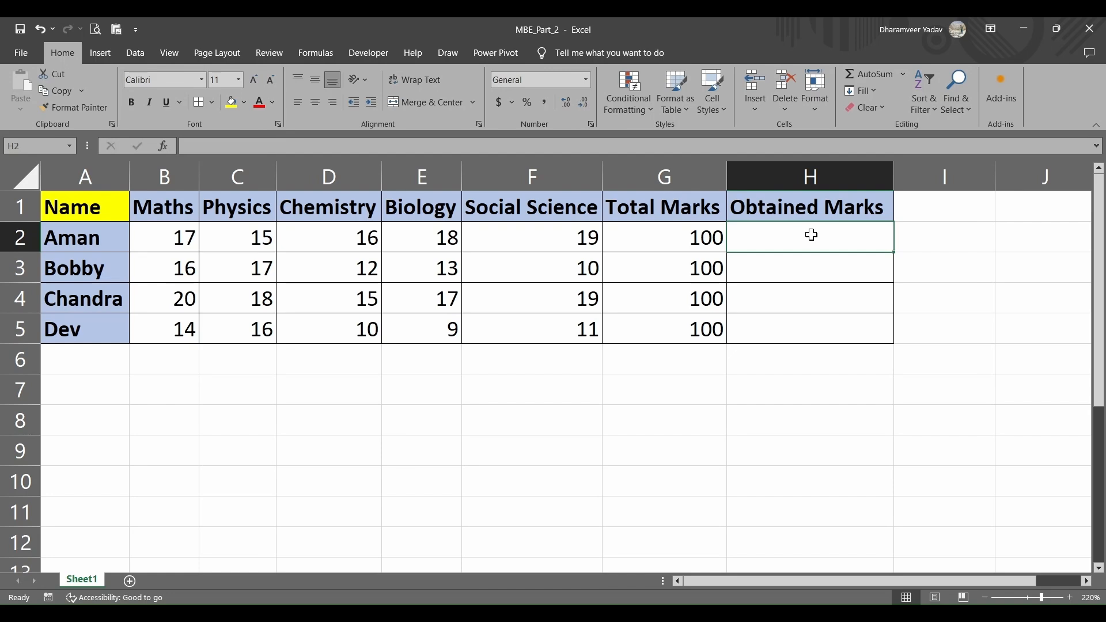
pyautogui.write('=')
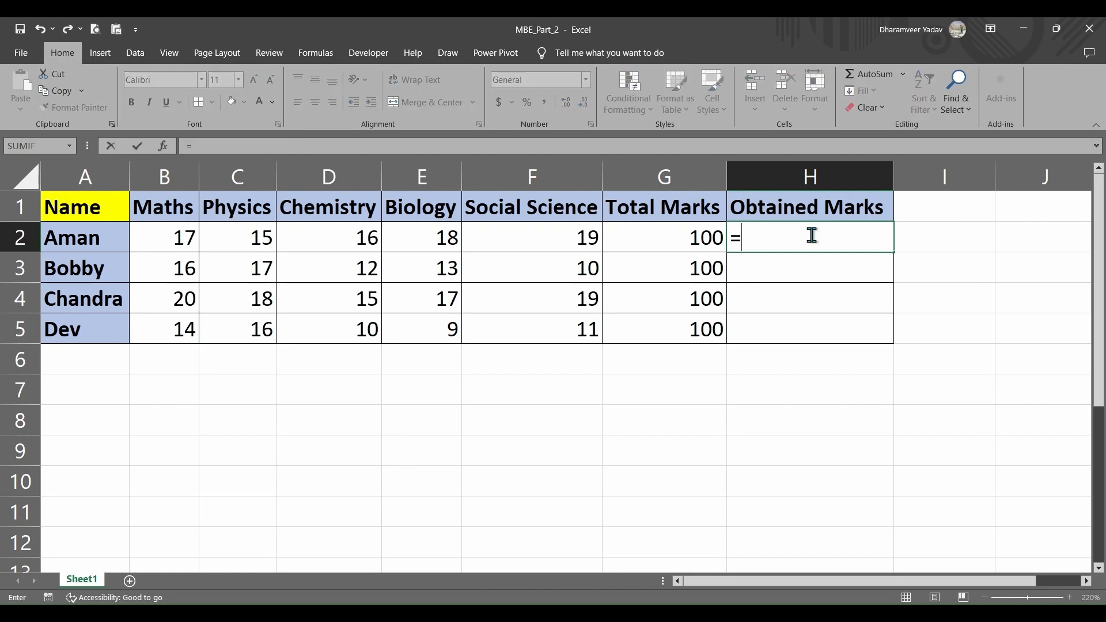
pyautogui.write('sum')
pyautogui.press('Tab')
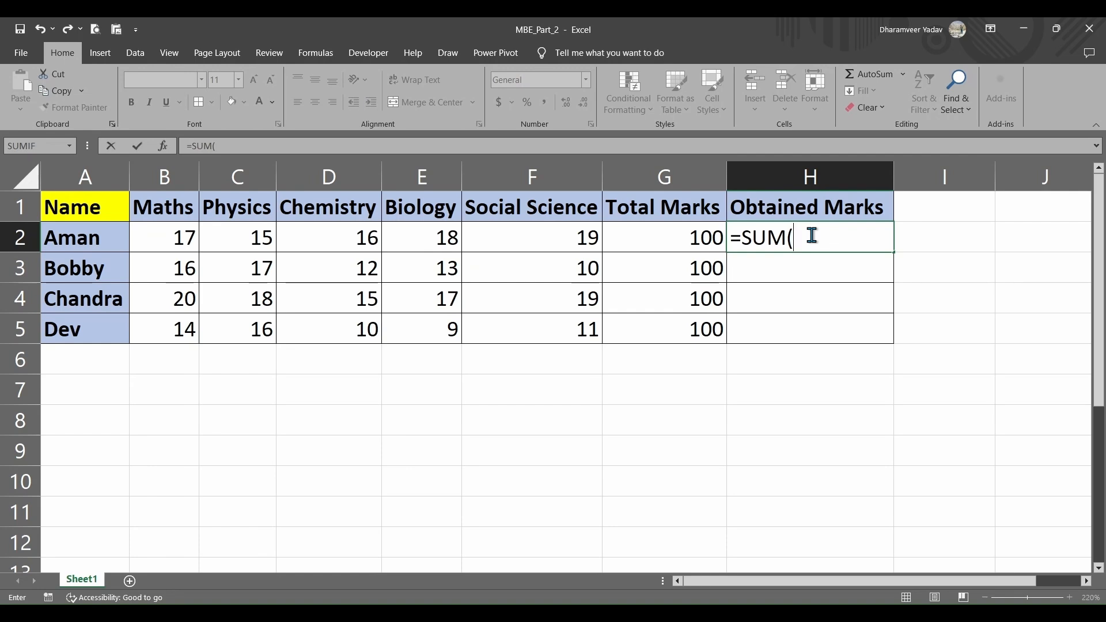
pyautogui.click(176, 238)
pyautogui.moveTo(176, 238); pyautogui.dragTo(551, 241)
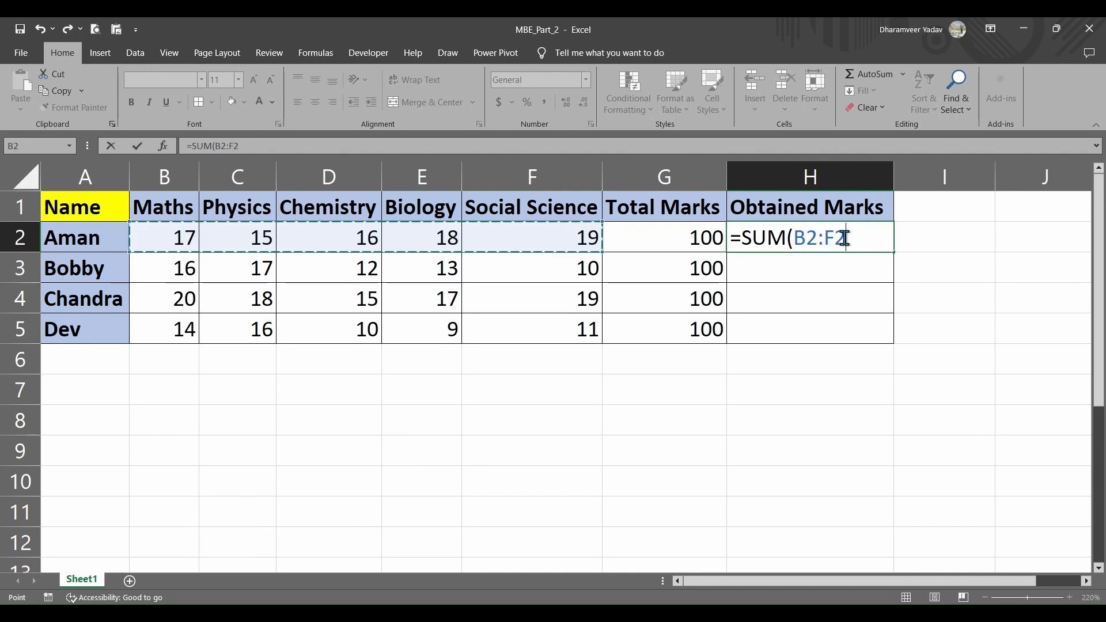
pyautogui.write(')')
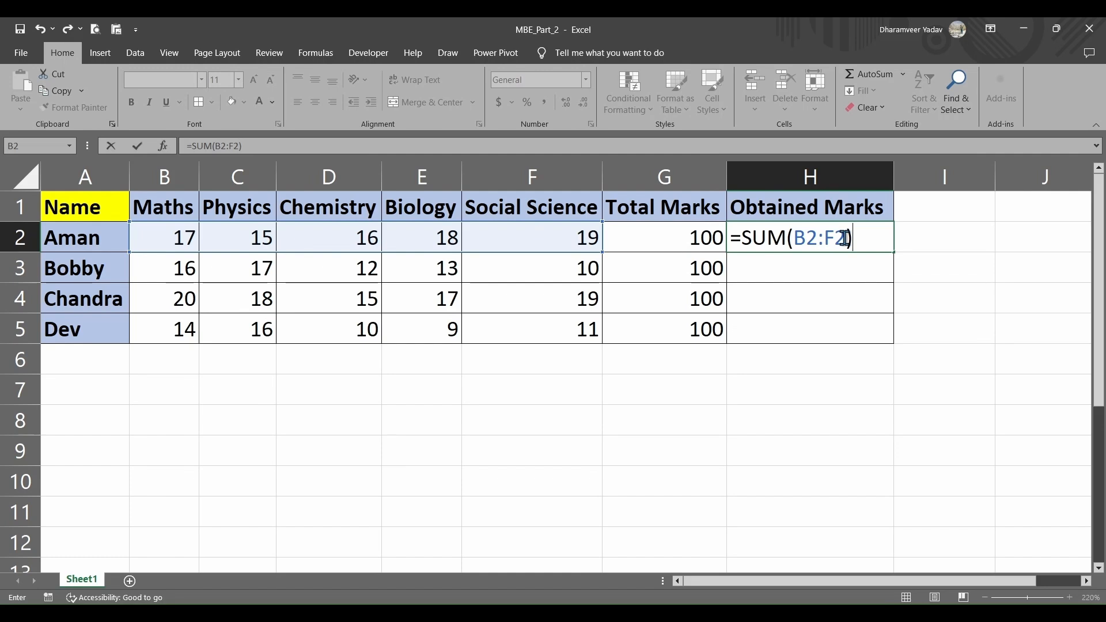
pyautogui.hotkey('ctrl', 'Return')
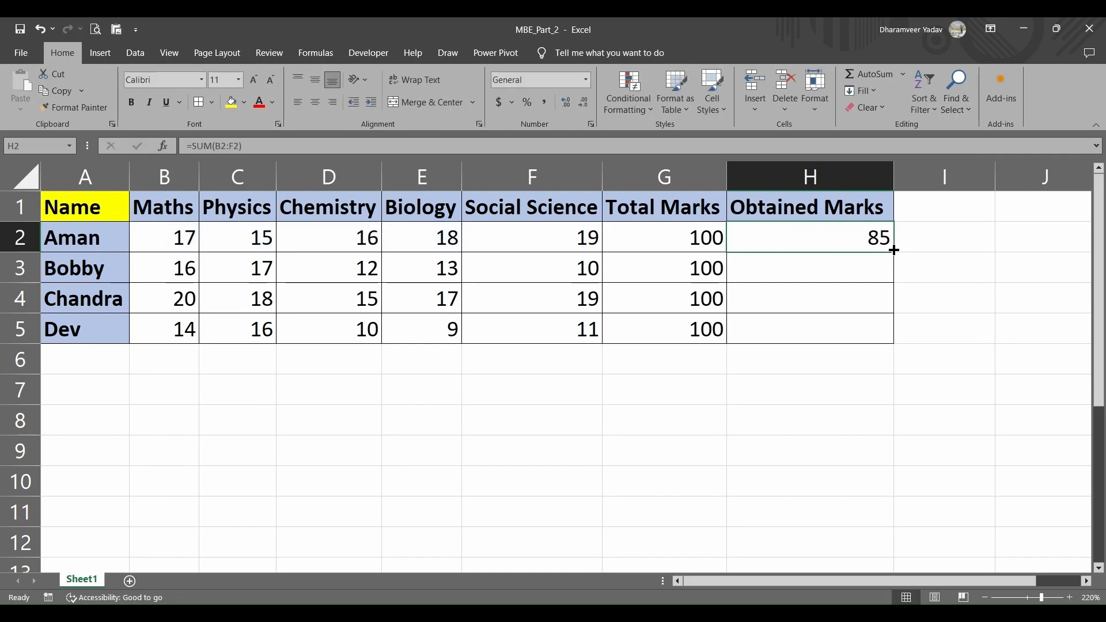
# Fill the Obtained Marks formula from H2 down to H5 and check the ranges used in H3 and H4
pyautogui.moveTo(894, 251); pyautogui.dragTo(886, 328)
pyautogui.doubleClick(795, 267)
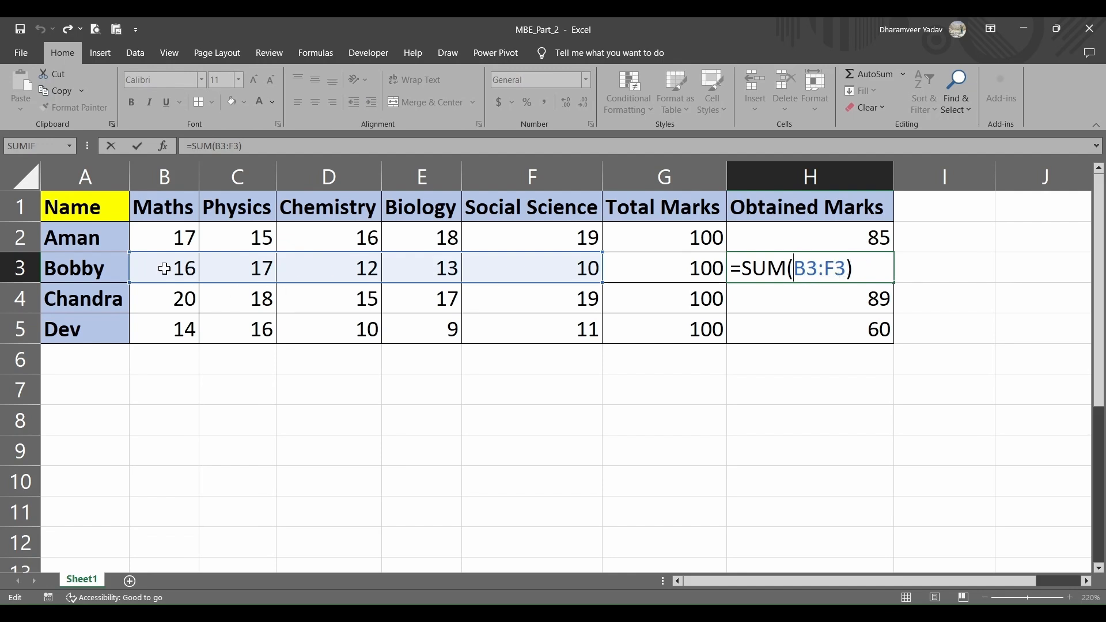
pyautogui.click(763, 306)
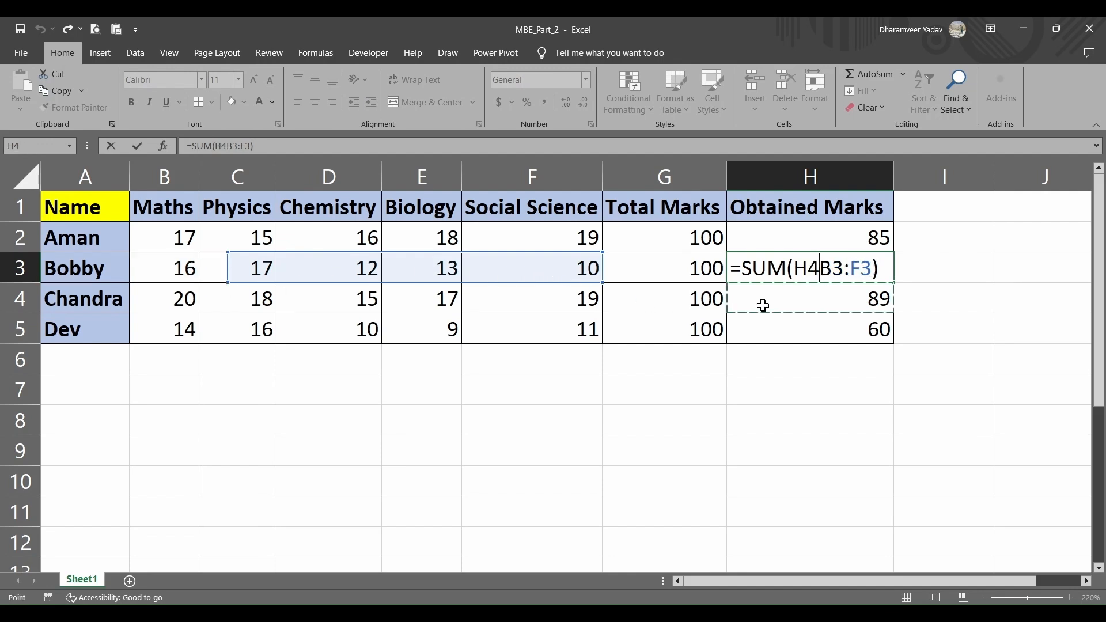
pyautogui.press('Escape')
pyautogui.click(763, 305)
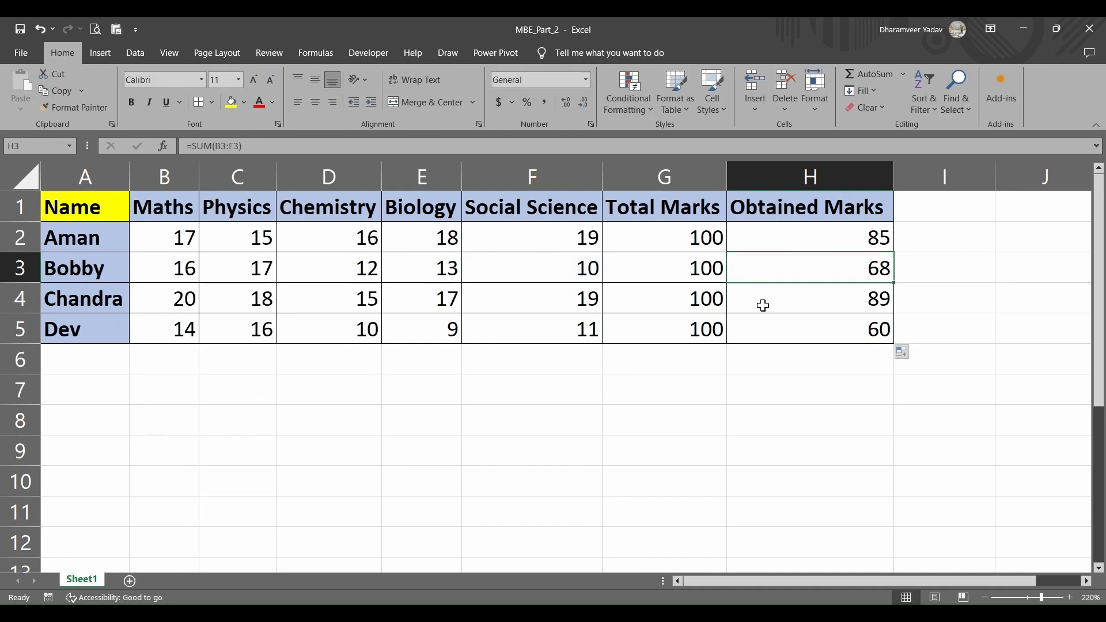
pyautogui.doubleClick(769, 304)
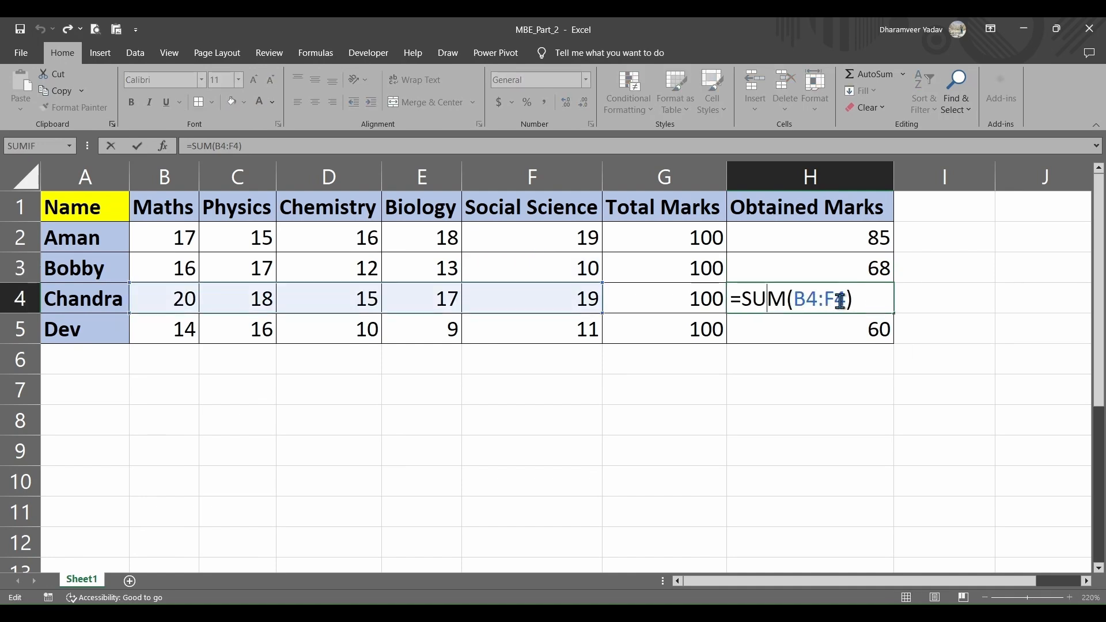
pyautogui.hotkey('ctrl', 'Return')
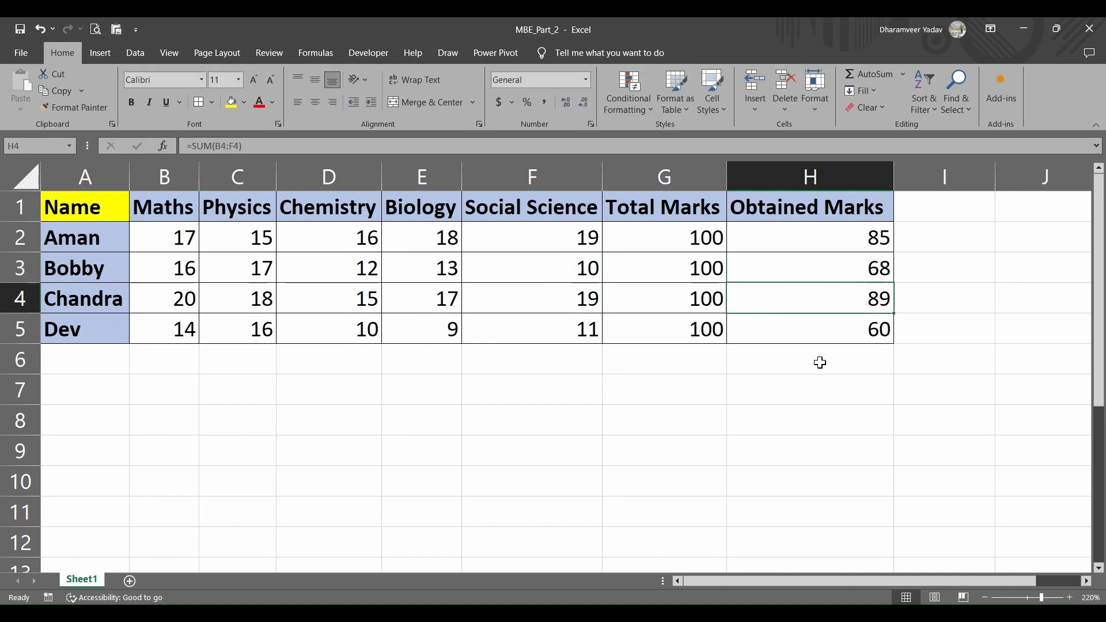
# Autofit the width of column H and enter the heading %age in cell I1
pyautogui.doubleClick(894, 175)
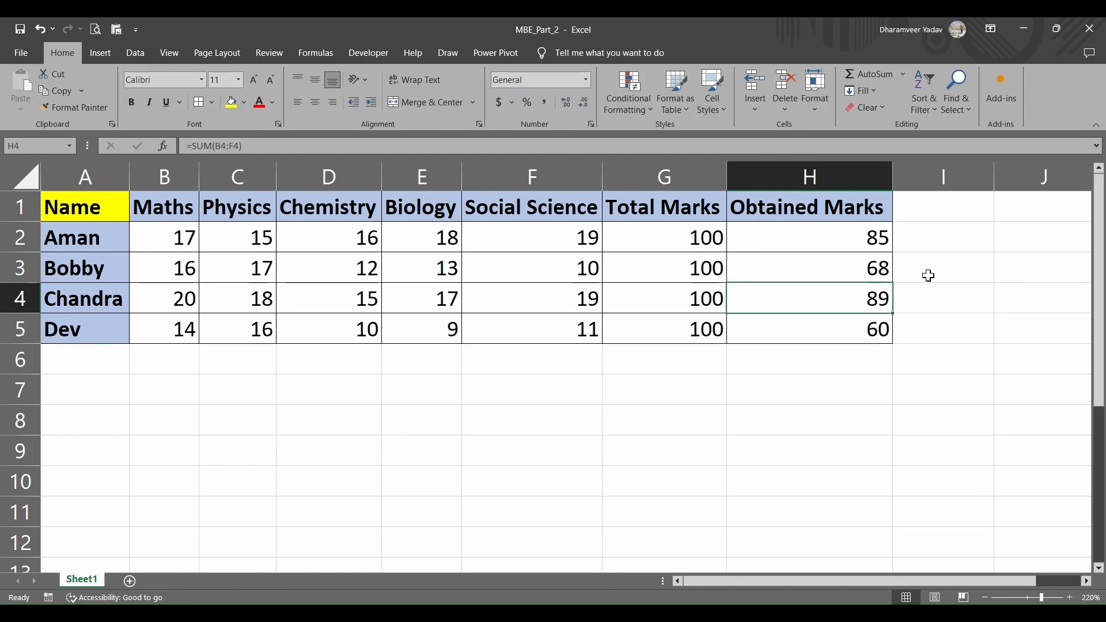
pyautogui.click(939, 208)
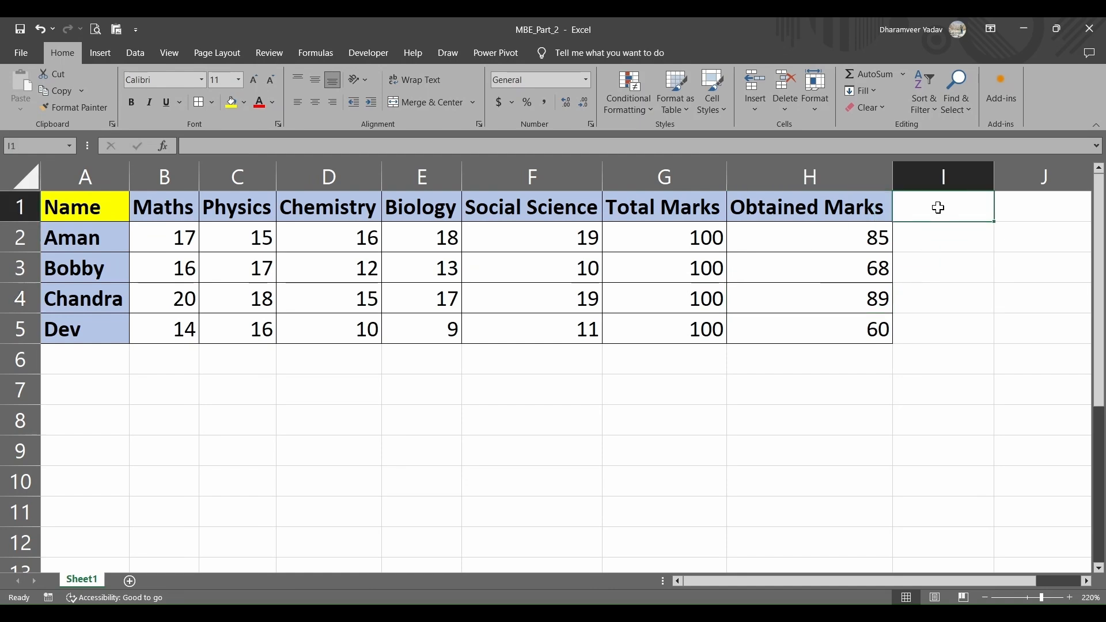
pyautogui.write('%ahe')
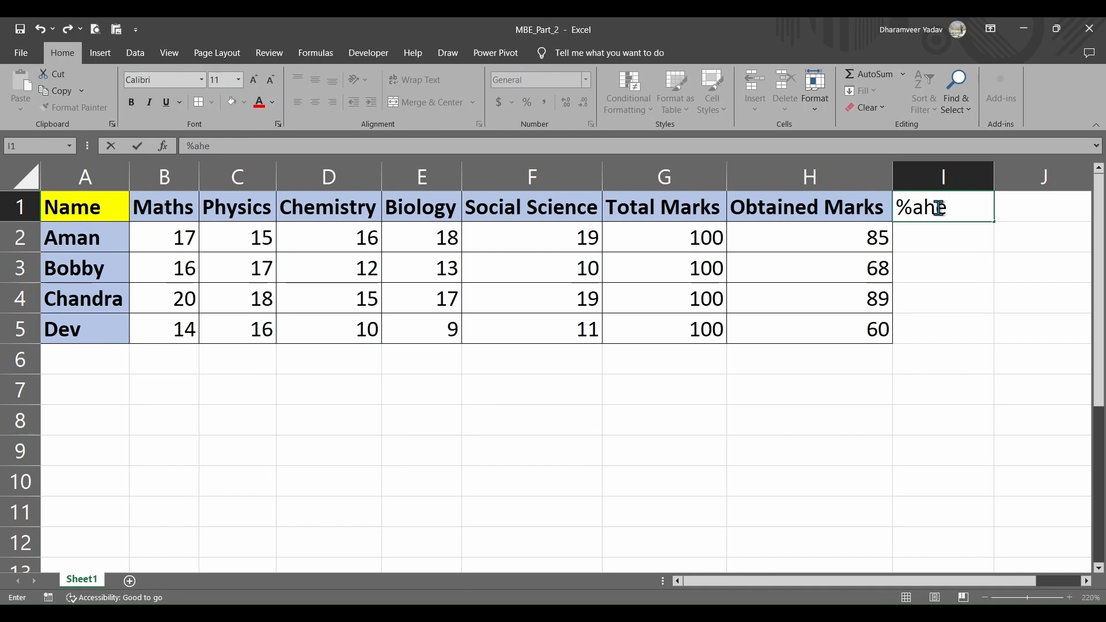
pyautogui.press('BackSpace')
pyautogui.press('BackSpace')
pyautogui.write('ge')
pyautogui.press('Tab')
# Enter the formula =(H2/G2)*100 in I2 to calculate the first student's percentage
pyautogui.click(829, 245)
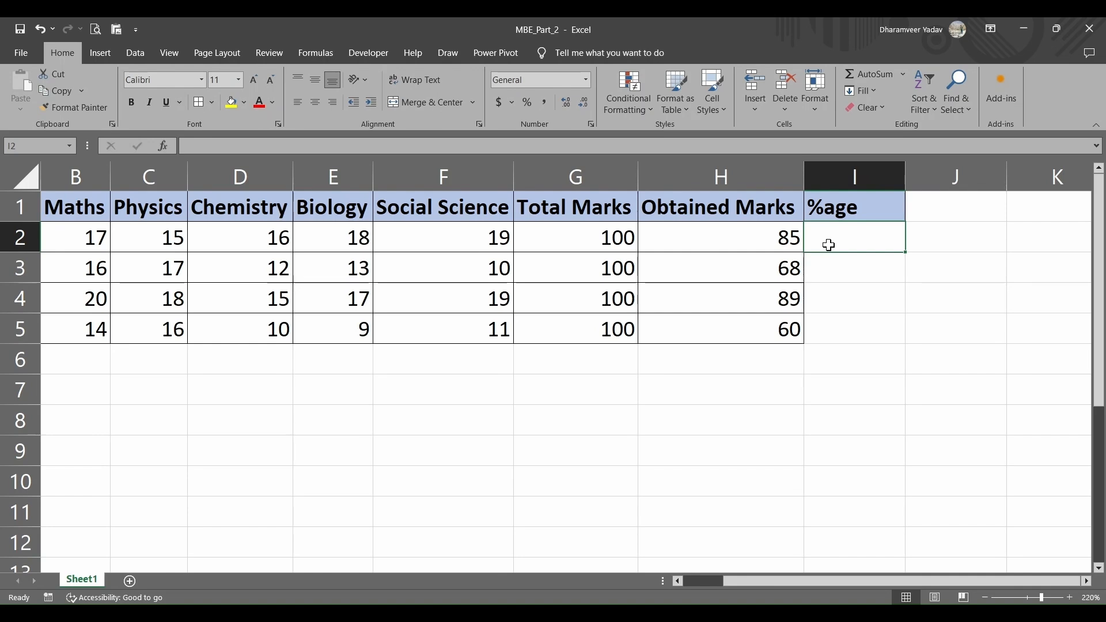
pyautogui.write('=')
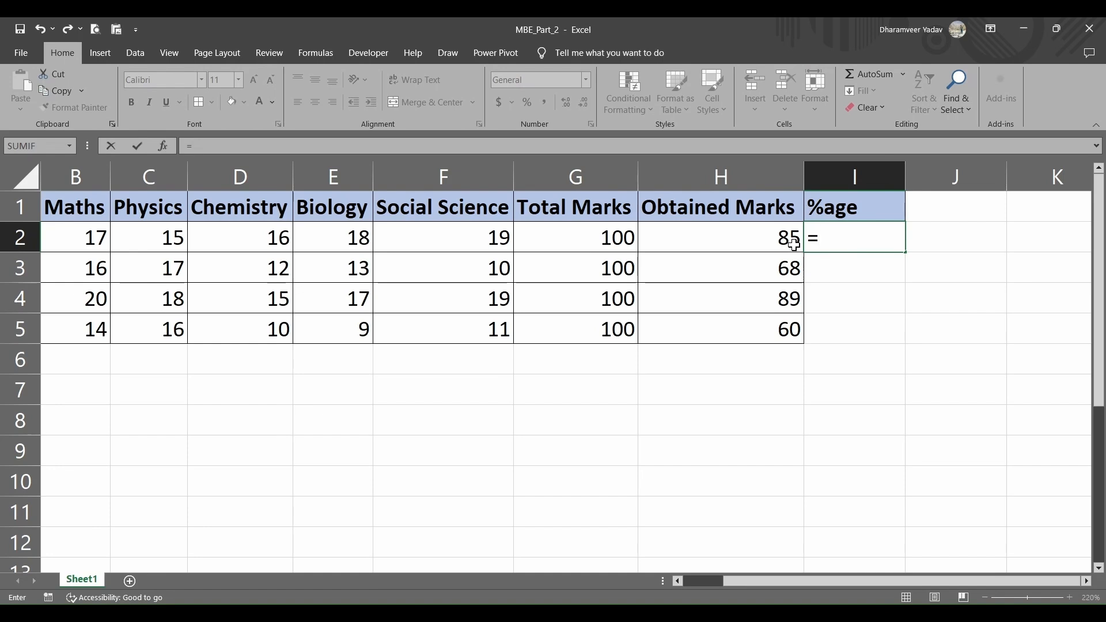
pyautogui.write('(')
pyautogui.click(776, 241)
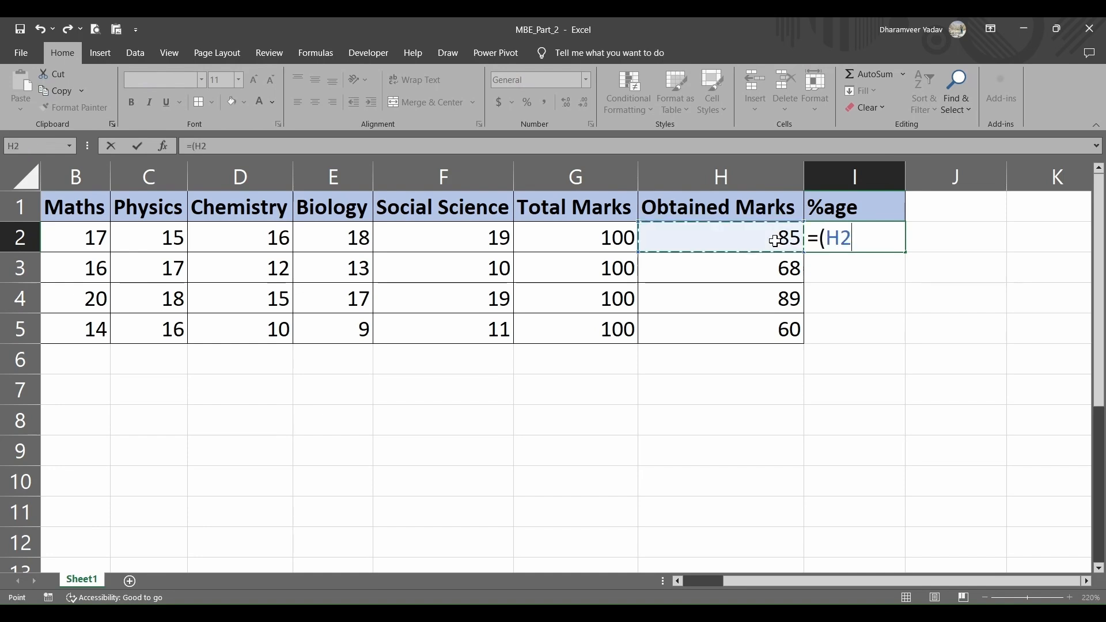
pyautogui.write('/')
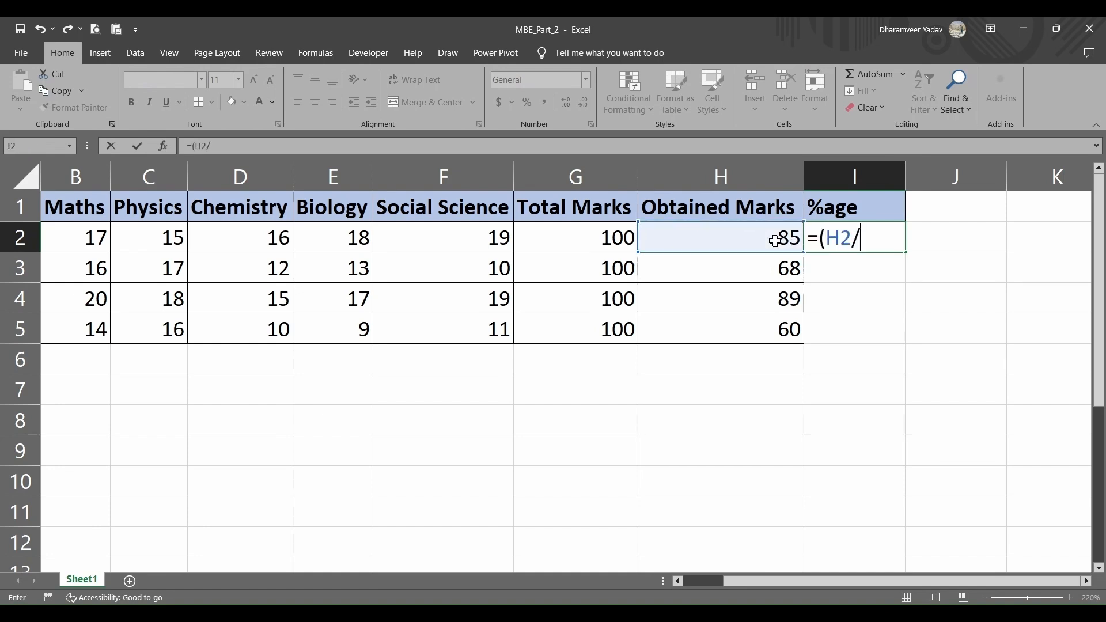
pyautogui.click(593, 239)
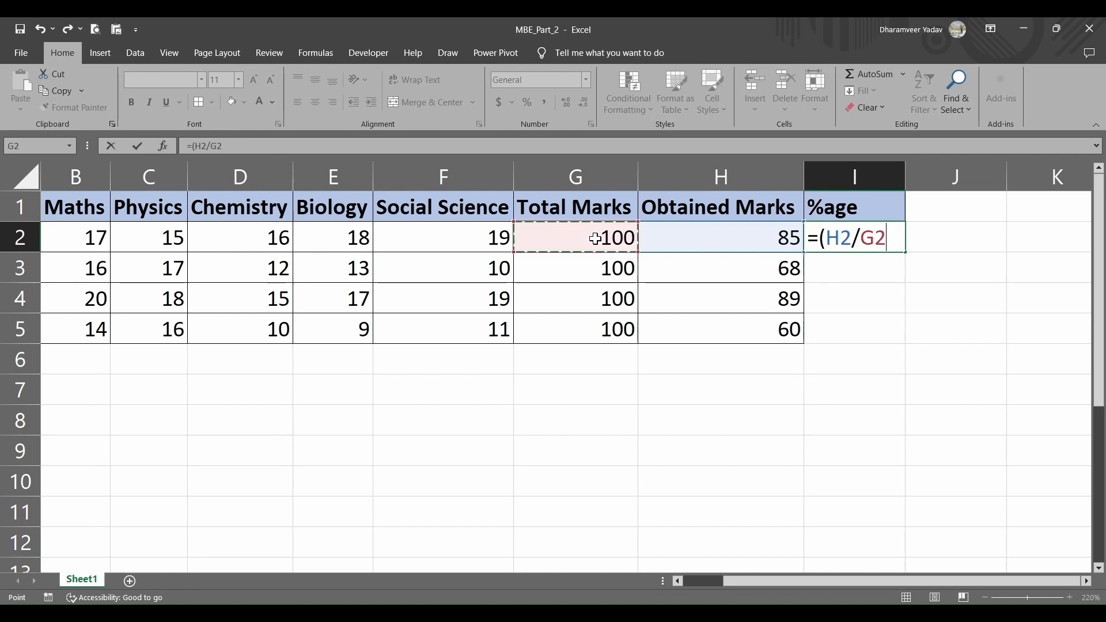
pyautogui.write(')*100')
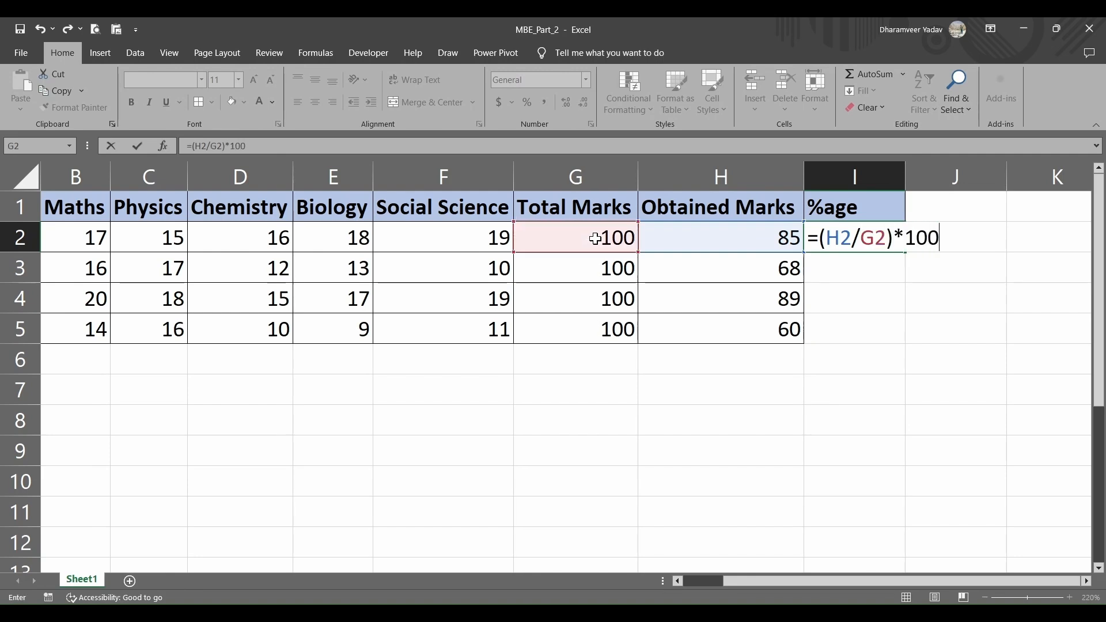
pyautogui.press('Return')
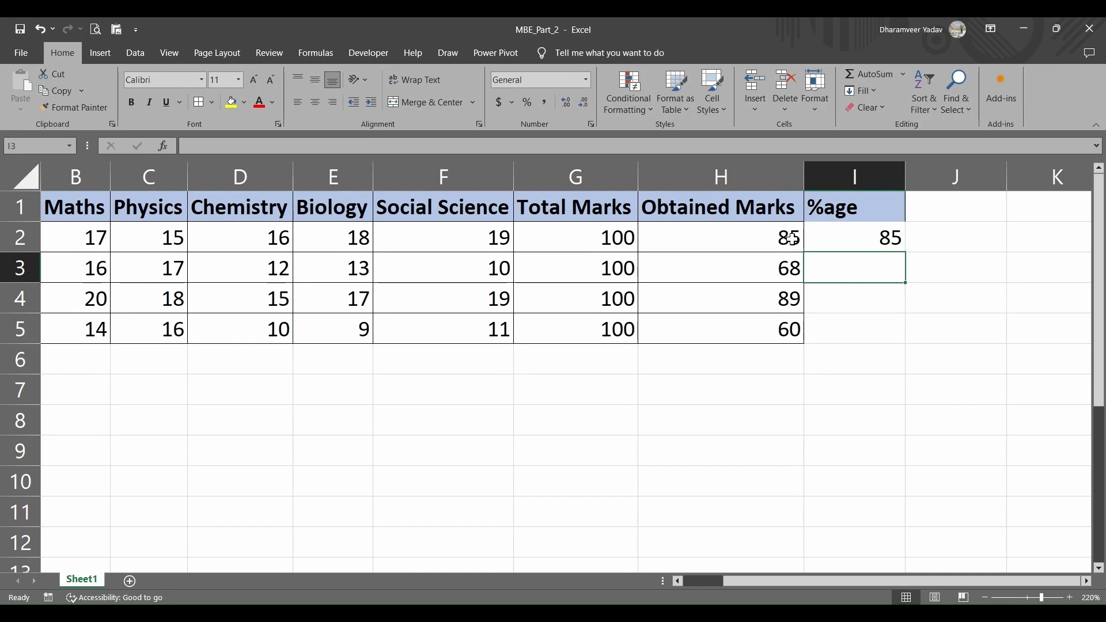
# Fill the percentage formula from I2 down to I5 and apply all borders to the whole table A1:I5
pyautogui.click(846, 238)
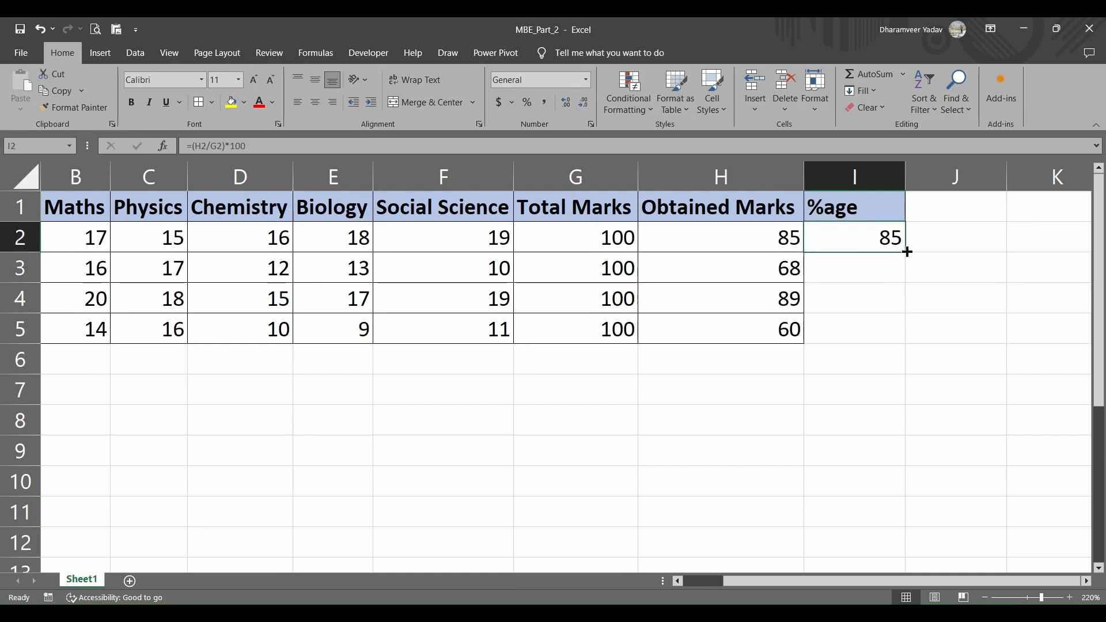
pyautogui.moveTo(908, 252); pyautogui.dragTo(902, 331)
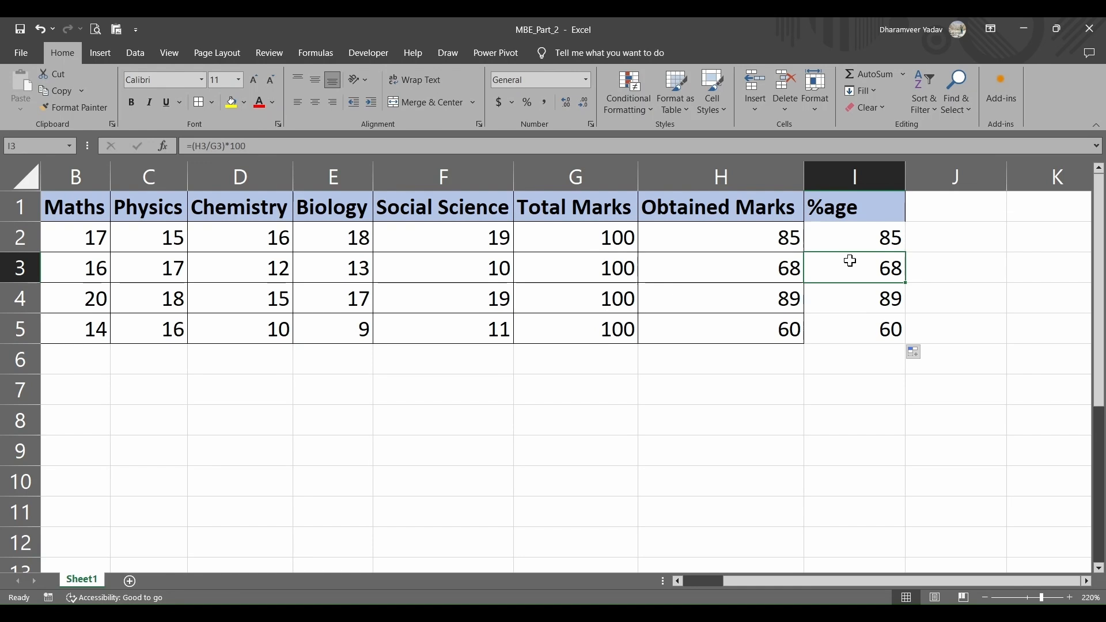
pyautogui.hotkey('ctrl', 'a')
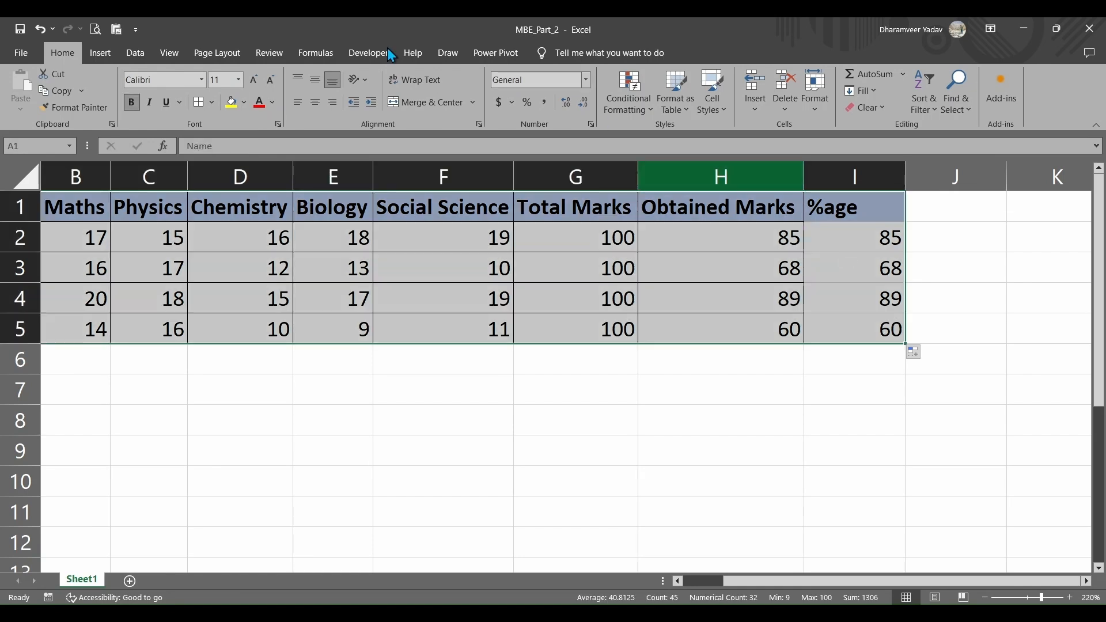
pyautogui.hscroll(-1, 469, 256)
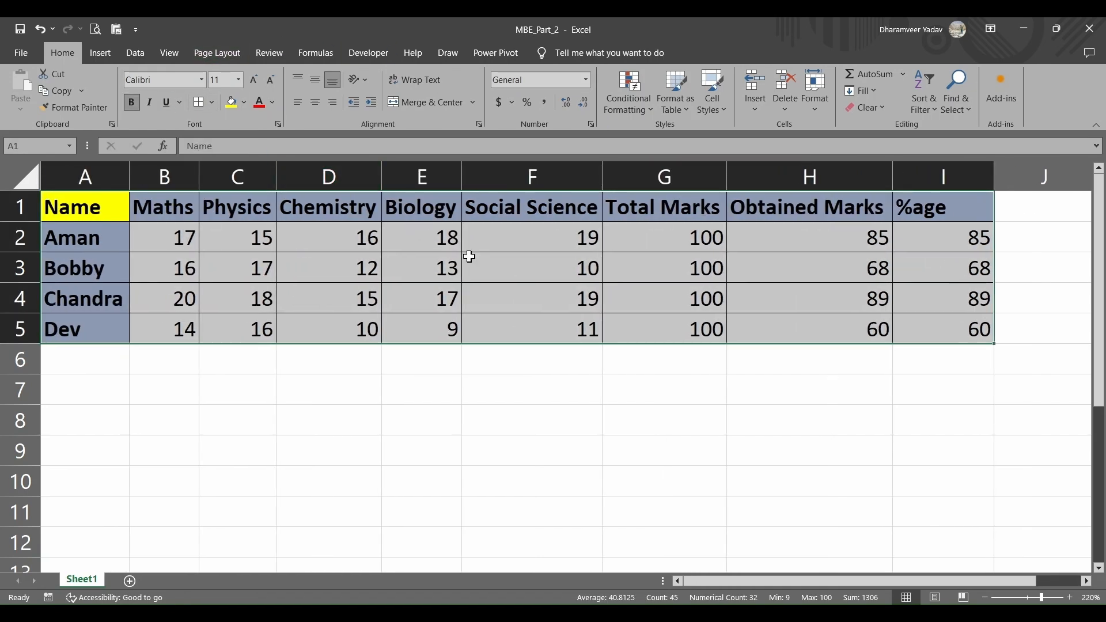
pyautogui.click(490, 269)
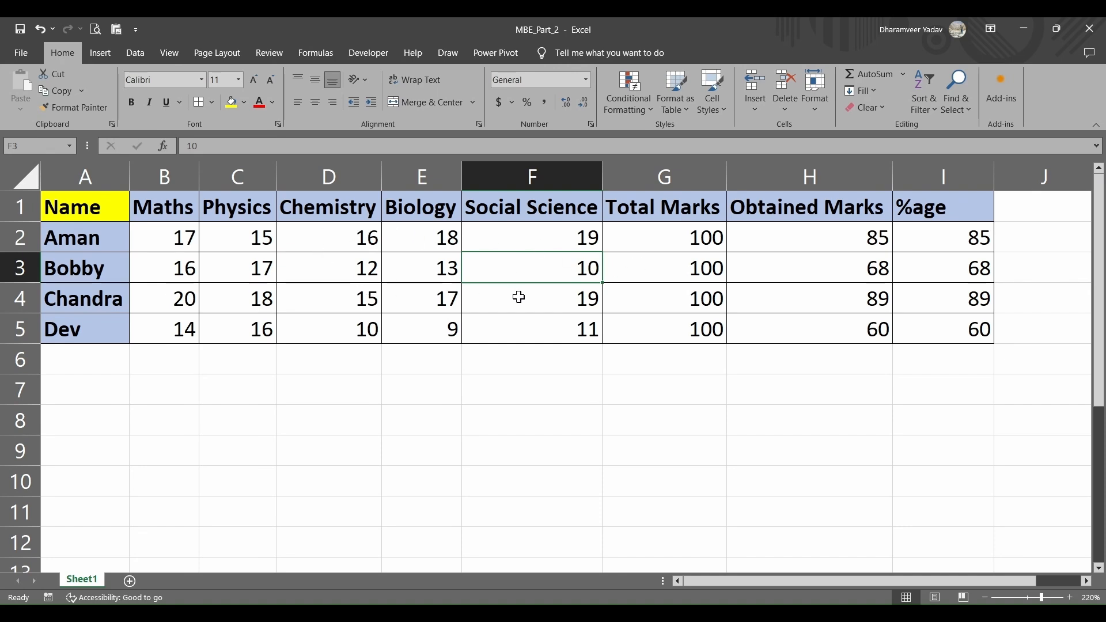
# Change the Maths marks to 18 in B3 and 20 in B5 to test the formulas' recalculation
pyautogui.click(174, 269)
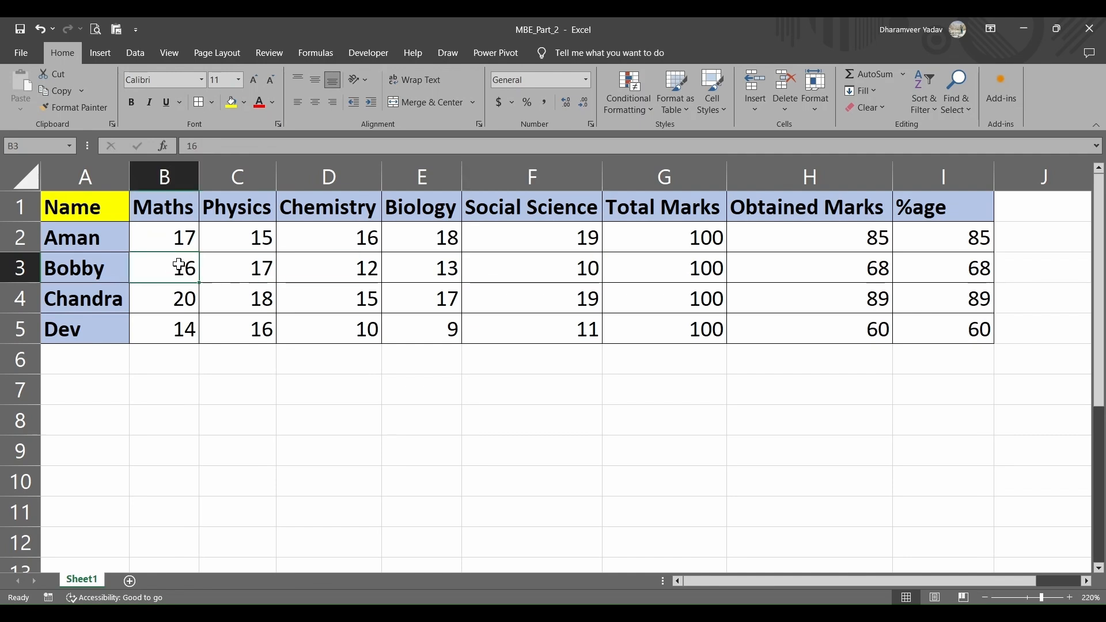
pyautogui.write('18')
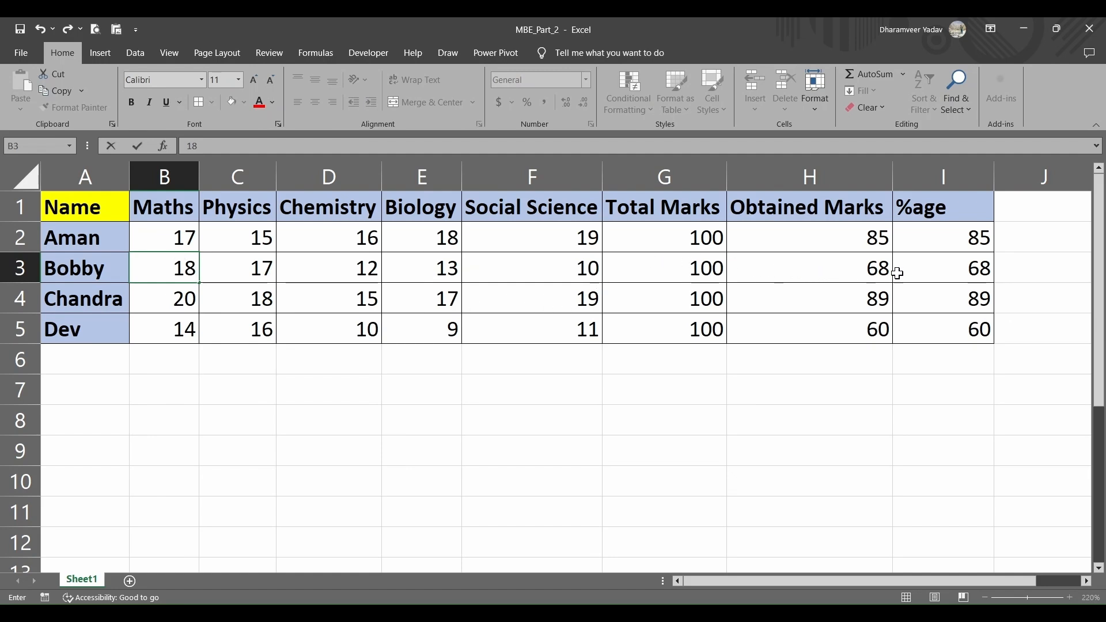
pyautogui.press('Return')
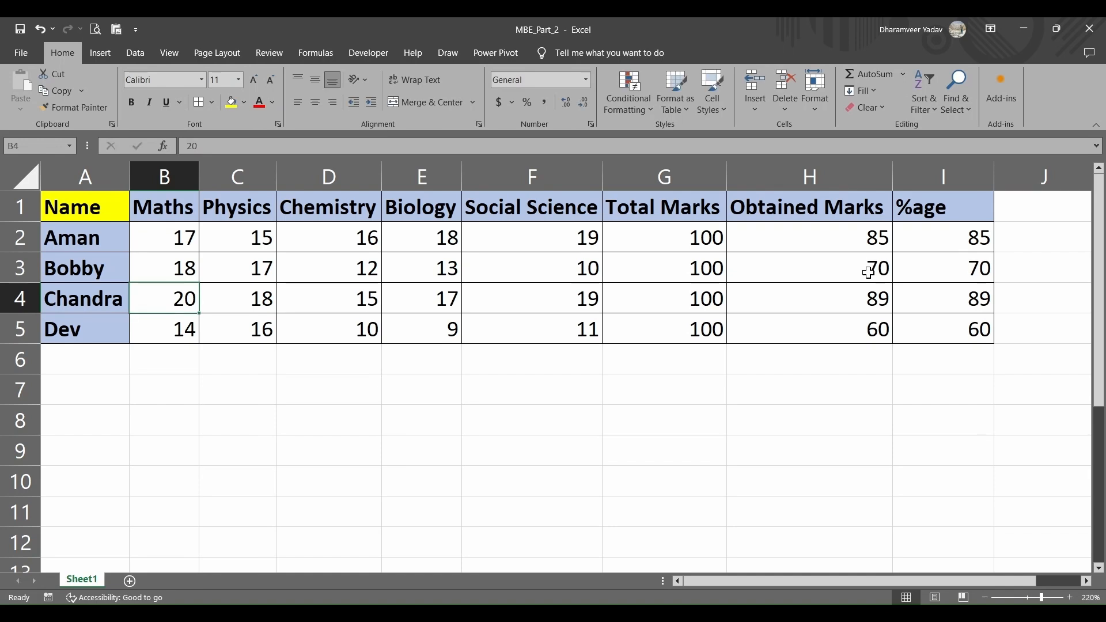
pyautogui.click(175, 328)
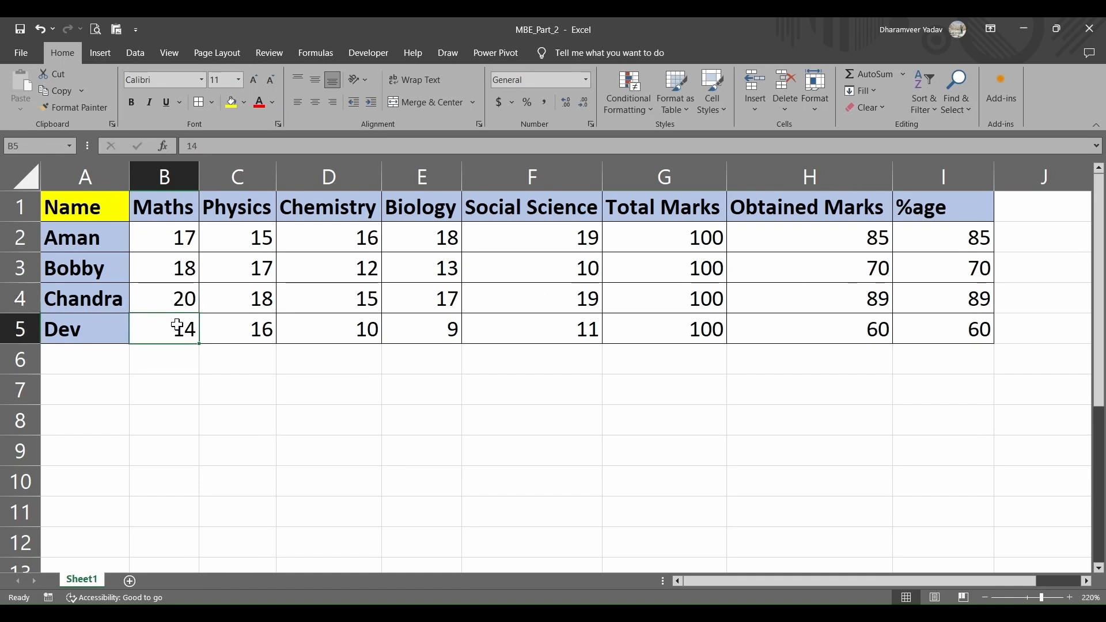
pyautogui.write('20')
pyautogui.press('Return')
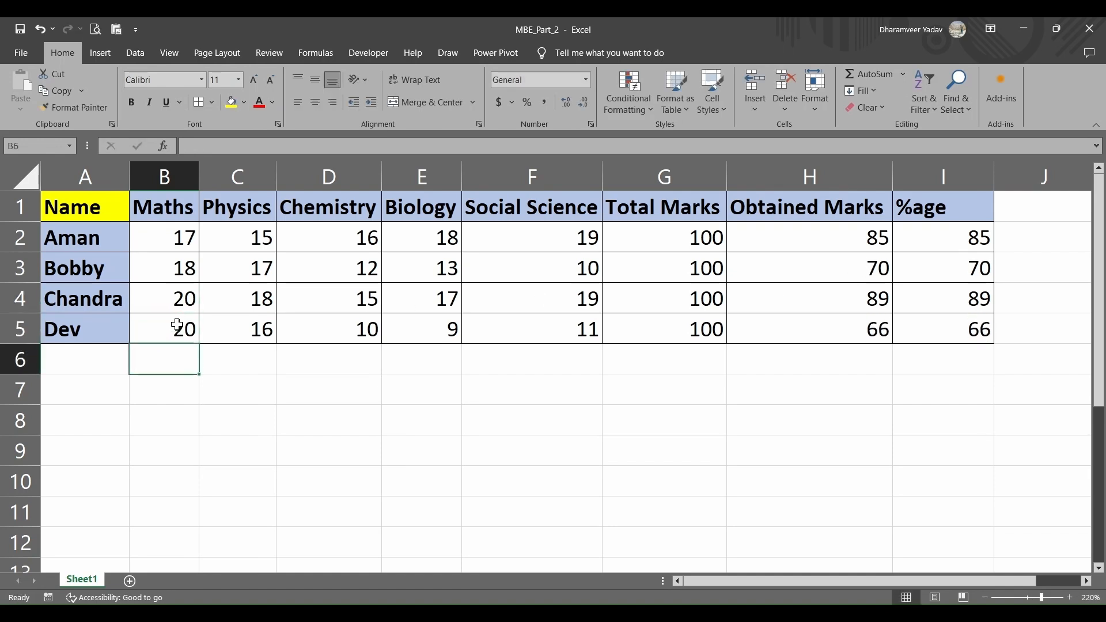